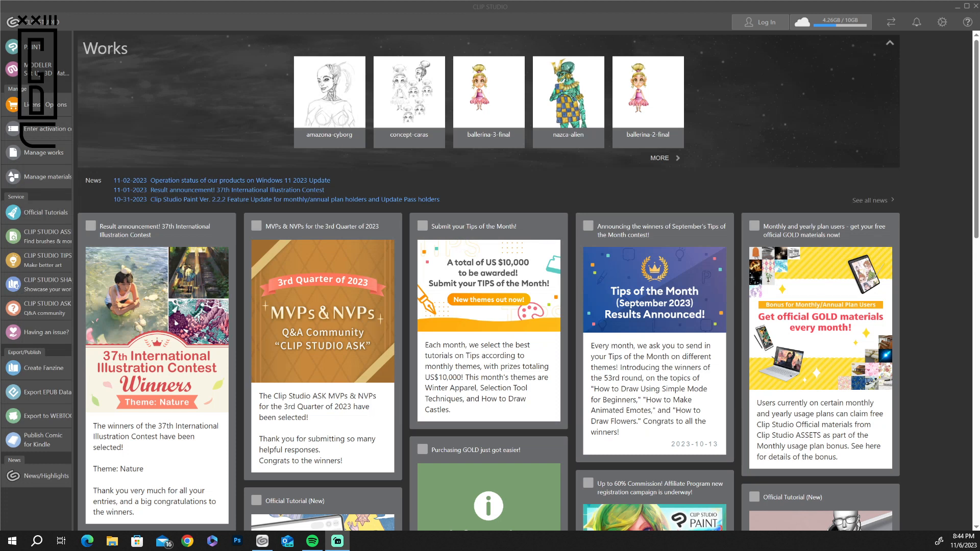
Step: Open Clip Studio Paint and create a new A4 illustration canvas, 8.27 x 11.69 in at 350 dpi
click(32, 50)
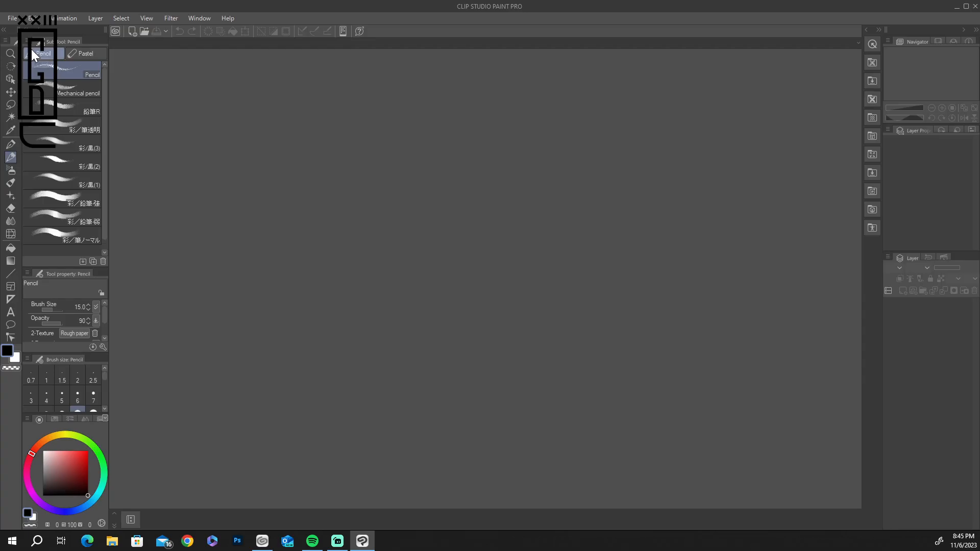
click(11, 18)
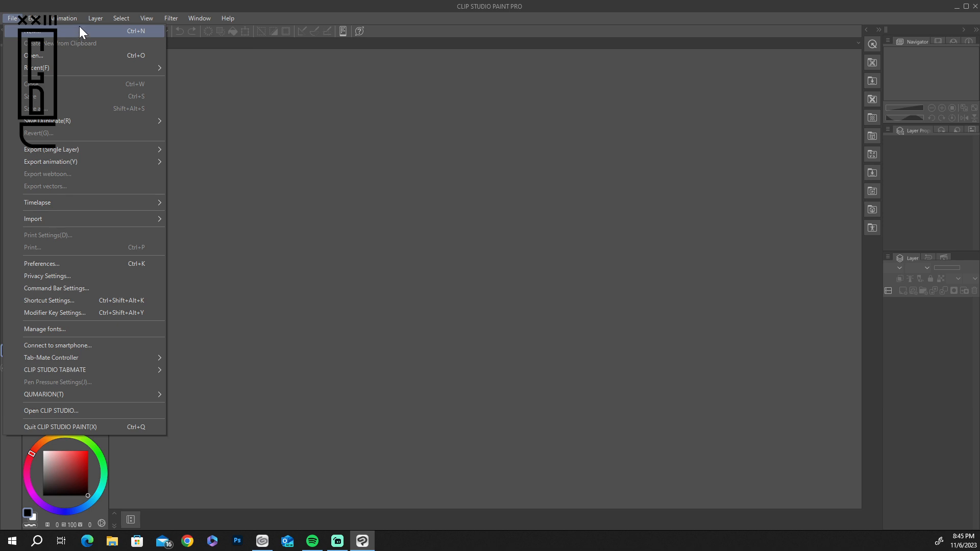
click(44, 33)
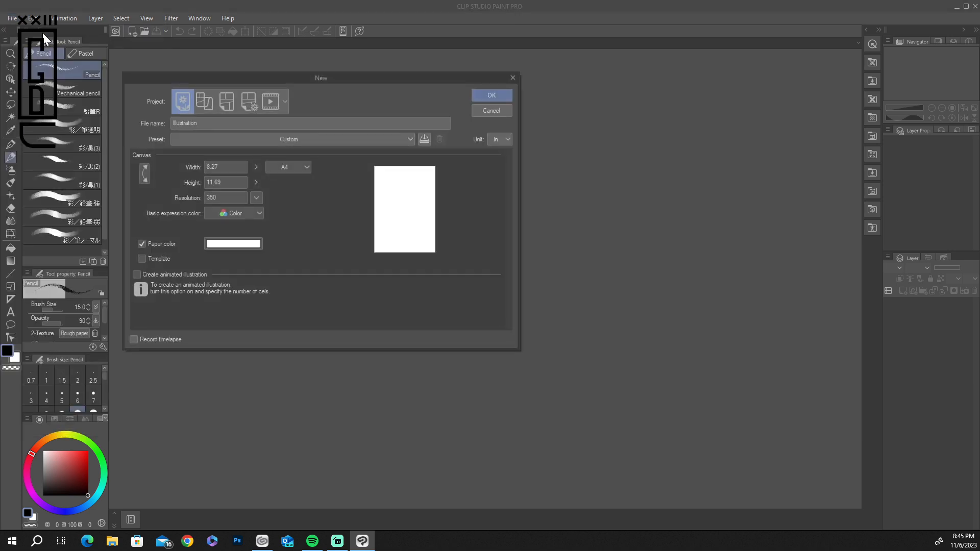
click(494, 95)
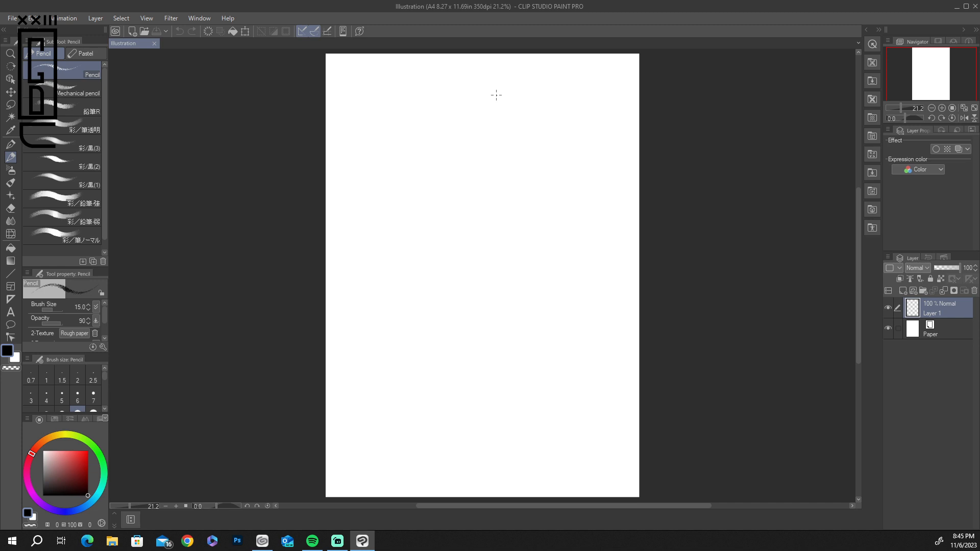
Step: Handwrite "Concept Art" with the Mechanical pencil at the top of the page, underline it and circle "Concept"
click(86, 92)
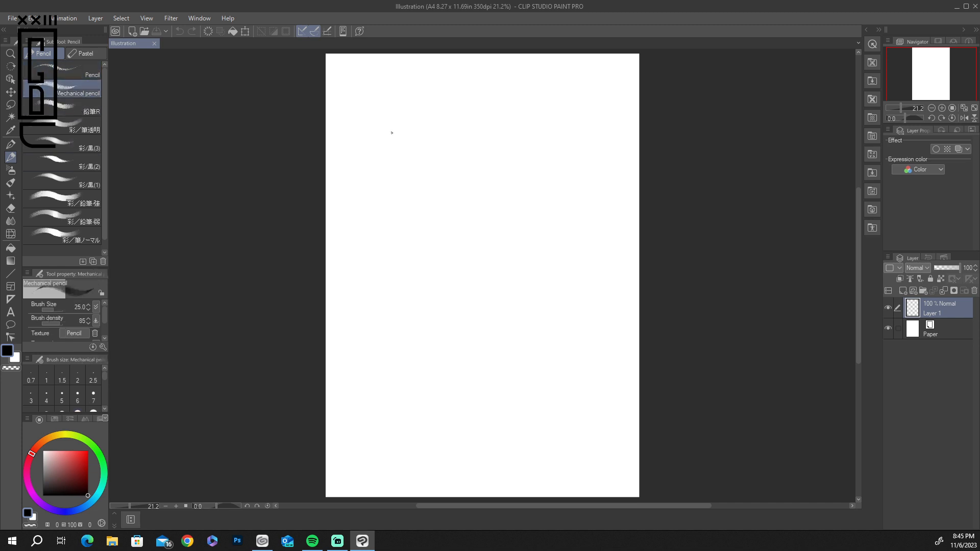
drag(393, 164, 404, 157)
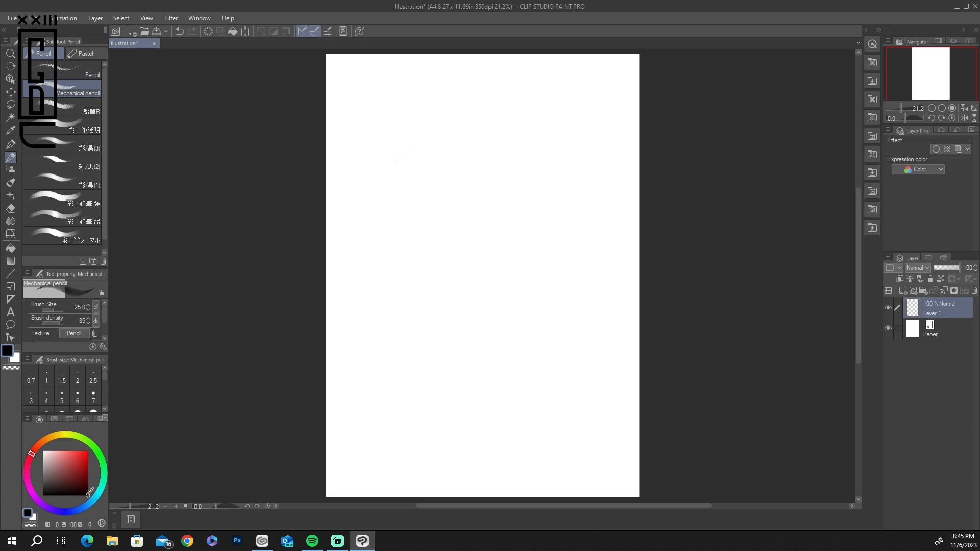
mouse_move(383, 136)
mouse_down()
mouse_move(396, 156)
mouse_move(410, 154)
mouse_move(488, 102)
mouse_move(505, 140)
mouse_move(526, 137)
mouse_move(585, 94)
mouse_up()
drag(341, 216, 578, 132)
mouse_move(339, 149)
mouse_down()
mouse_move(467, 86)
mouse_move(327, 219)
mouse_up()
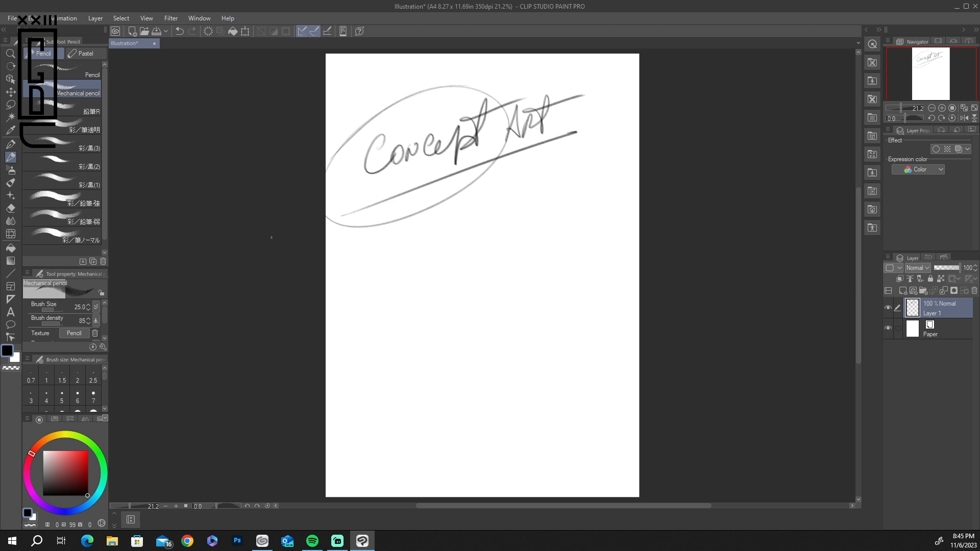
Step: Draw an arrow from "Concept" down to the word "Interpretation" and write "see it" with an arrow beneath
drag(399, 187, 389, 258)
mouse_move(350, 296)
mouse_down()
mouse_move(374, 287)
mouse_move(364, 288)
mouse_move(404, 306)
mouse_move(411, 283)
mouse_move(422, 286)
mouse_move(441, 261)
mouse_move(417, 277)
mouse_move(442, 283)
mouse_move(467, 268)
mouse_move(455, 281)
mouse_move(475, 265)
mouse_move(462, 281)
mouse_move(490, 274)
mouse_up()
mouse_move(376, 316)
mouse_down()
mouse_move(395, 344)
mouse_move(439, 329)
mouse_move(465, 336)
mouse_up()
mouse_move(478, 312)
mouse_down()
mouse_move(477, 331)
mouse_move(487, 309)
mouse_up()
Step: Add a second arrow under "see it" with the handwritten note "characters take a form"
mouse_move(378, 373)
mouse_down()
mouse_move(406, 383)
mouse_move(402, 376)
mouse_move(486, 357)
mouse_up()
drag(473, 347, 507, 345)
drag(431, 381, 433, 399)
drag(420, 386, 454, 384)
mouse_move(459, 375)
mouse_down()
mouse_move(460, 394)
mouse_move(485, 380)
mouse_move(507, 383)
mouse_up()
drag(431, 415, 445, 413)
mouse_move(439, 415)
mouse_down()
mouse_move(440, 428)
mouse_move(449, 416)
mouse_up()
drag(460, 409, 487, 408)
Step: Continue the note at the bottom of the page with "or has a shape"
mouse_move(408, 445)
mouse_down()
mouse_move(431, 443)
mouse_move(430, 458)
mouse_up()
mouse_move(444, 432)
mouse_down()
mouse_move(445, 453)
mouse_move(454, 431)
mouse_up()
mouse_move(453, 434)
mouse_down()
mouse_move(466, 448)
mouse_move(498, 439)
mouse_up()
drag(520, 405, 506, 427)
mouse_move(526, 398)
mouse_down()
mouse_move(508, 427)
mouse_move(531, 420)
mouse_up()
mouse_move(521, 414)
mouse_down()
mouse_move(544, 402)
mouse_move(554, 409)
mouse_move(552, 400)
mouse_up()
drag(561, 403, 570, 408)
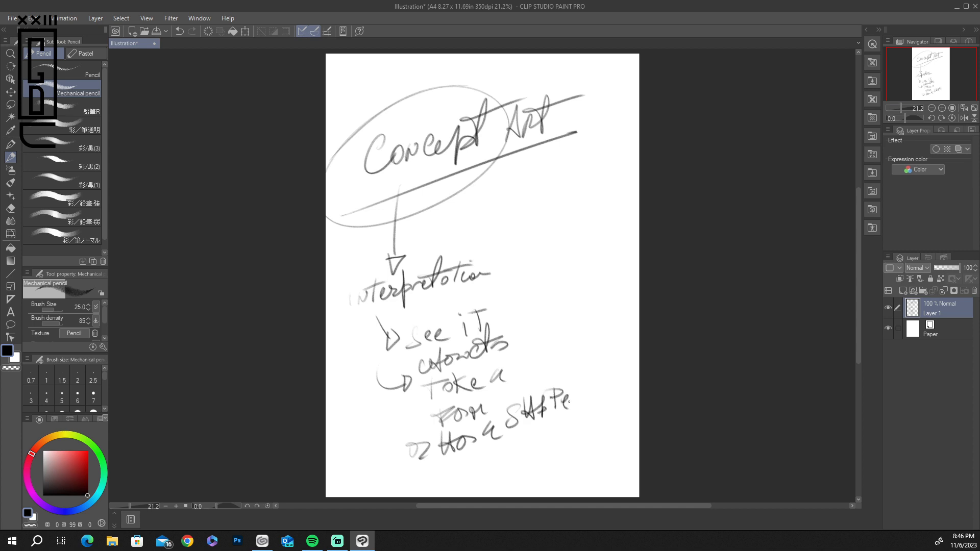
Step: Draw an arrow down from "Art" in the heading and write an underlined "Art" below it
drag(529, 154, 535, 225)
drag(532, 257, 539, 231)
drag(532, 253, 557, 252)
mouse_move(566, 225)
mouse_down()
mouse_move(569, 252)
mouse_move(581, 232)
mouse_up()
drag(531, 276, 609, 252)
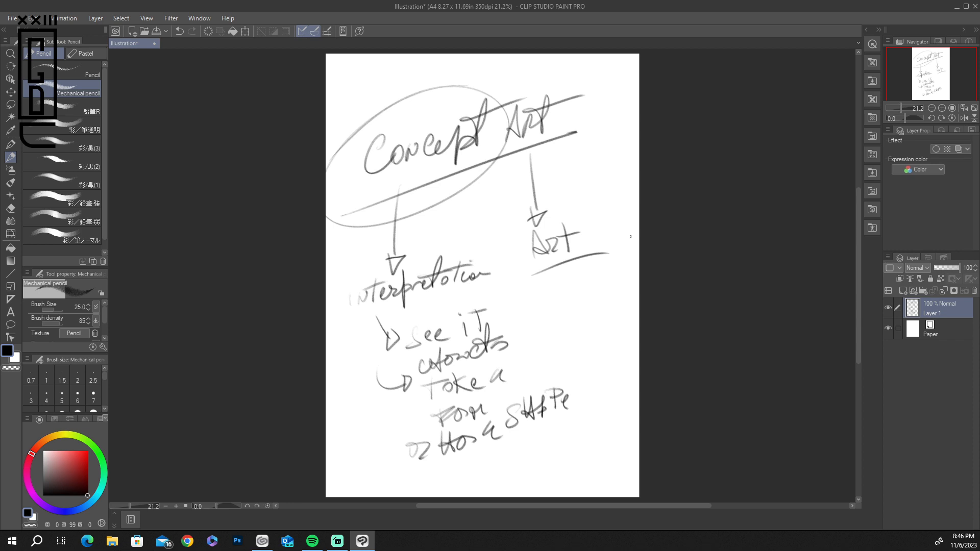
Step: Set the Mechanical pencil's brush size to 3
scroll(631, 237, down, 1)
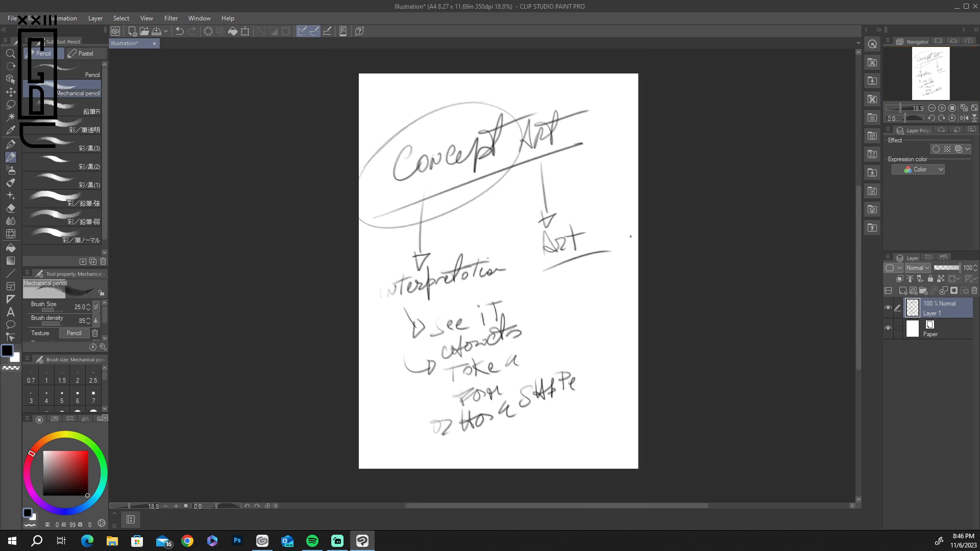
scroll(630, 237, up, 2)
scroll(630, 236, down, 1)
scroll(630, 236, up, 1)
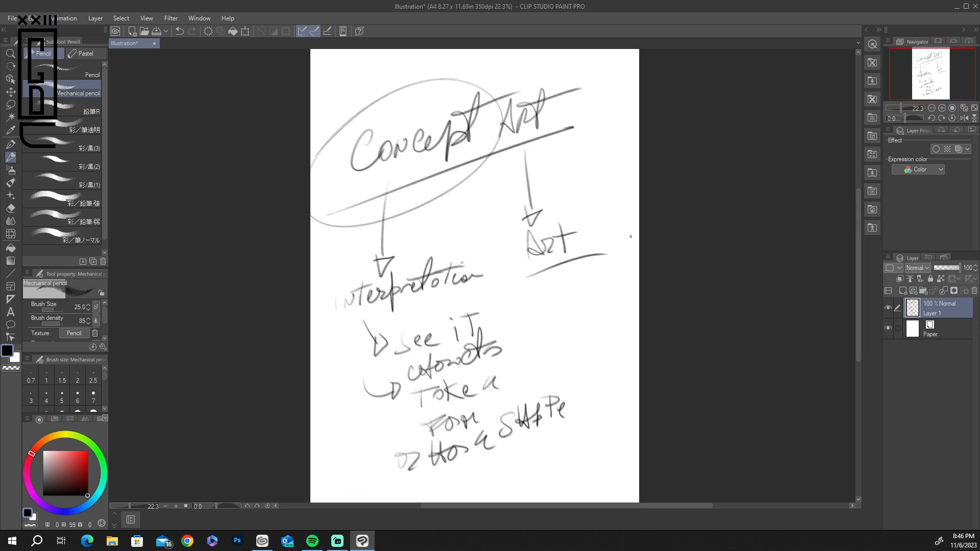
key(bracketleft)
key(bracketleft)
key(bracketleft)
key(bracketleft)
key(bracketleft)
key(bracketleft)
key(bracketleft)
key(bracketleft)
key(bracketleft)
key(bracketleft)
key(bracketleft)
key(bracketleft)
key(bracketleft)
key(bracketleft)
key(bracketright)
key(bracketright)
key(bracketright)
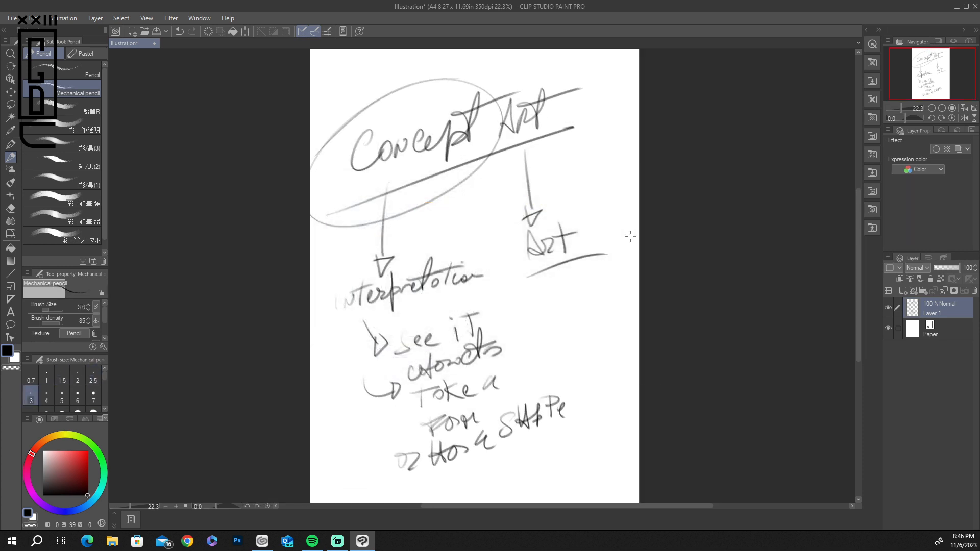
Step: Adjust the eraser size and erase all the Concept Art notes from the page
key(bracketright)
key(bracketright)
key(bracketright)
key(bracketright)
key(bracketright)
key(bracketright)
key(bracketright)
key(bracketright)
key(bracketright)
key(bracketright)
key(bracketright)
key(bracketright)
key(bracketright)
key(bracketright)
key(bracketright)
key(bracketright)
key(bracketright)
key(bracketright)
key(bracketright)
key(bracketright)
key(bracketleft)
key(bracketleft)
key(bracketleft)
key(bracketleft)
key(bracketleft)
key(bracketleft)
key(bracketleft)
key(bracketleft)
key(bracketright)
key(bracketright)
key(bracketright)
mouse_move(467, 104)
mouse_down()
mouse_move(251, 236)
mouse_move(384, 147)
mouse_move(543, 115)
mouse_move(468, 181)
mouse_move(388, 148)
mouse_move(323, 142)
mouse_move(431, 256)
mouse_move(360, 401)
mouse_move(384, 384)
mouse_move(446, 384)
mouse_move(435, 486)
mouse_move(516, 452)
mouse_move(527, 207)
mouse_up()
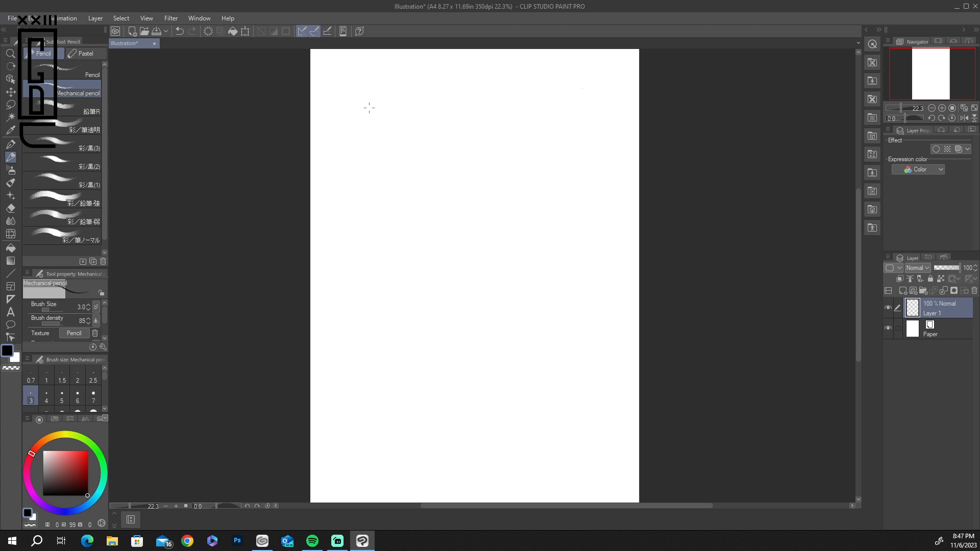
Step: Set the Mechanical pencil's brush size back to 25
key(bracketright)
key(bracketright)
key(bracketright)
key(bracketright)
key(bracketright)
key(bracketright)
key(bracketright)
key(bracketright)
key(bracketright)
key(bracketright)
key(bracketright)
key(bracketright)
key(bracketright)
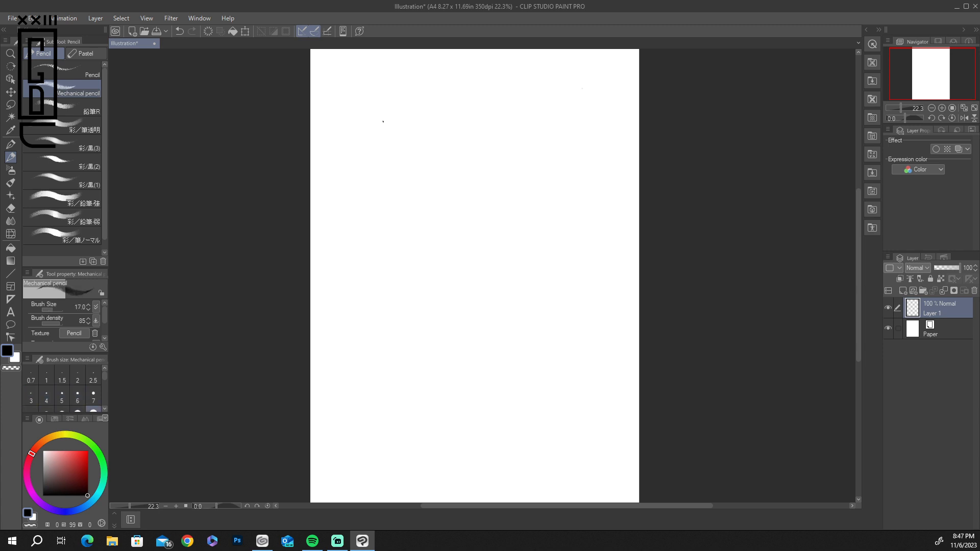
key(bracketleft)
key(bracketleft)
Step: Handwrite "Interpretation" at the top of the page with an arrow leading down to "See it"
mouse_move(364, 118)
mouse_down()
mouse_move(366, 141)
mouse_move(392, 121)
mouse_up()
drag(403, 99, 398, 133)
mouse_move(386, 115)
mouse_down()
mouse_move(418, 126)
mouse_move(468, 100)
mouse_move(471, 115)
mouse_move(487, 118)
mouse_move(502, 103)
mouse_move(497, 114)
mouse_move(510, 103)
mouse_move(531, 109)
mouse_up()
drag(376, 148, 371, 204)
mouse_move(360, 204)
mouse_down()
mouse_move(386, 194)
mouse_move(359, 241)
mouse_move(426, 232)
mouse_move(442, 209)
mouse_up()
Step: Add an arrow below "See it" and write "According to your background" over two lines
mouse_move(379, 261)
mouse_down()
mouse_move(402, 285)
mouse_move(534, 250)
mouse_up()
mouse_move(527, 242)
mouse_down()
mouse_move(531, 265)
mouse_move(557, 256)
mouse_up()
drag(416, 299, 436, 316)
mouse_move(423, 312)
mouse_down()
mouse_move(441, 302)
mouse_move(468, 306)
mouse_up()
mouse_move(480, 294)
mouse_down()
mouse_move(482, 311)
mouse_move(494, 292)
mouse_up()
drag(481, 300, 513, 306)
mouse_move(521, 289)
mouse_down()
mouse_move(519, 308)
mouse_move(587, 307)
mouse_up()
drag(590, 296, 601, 306)
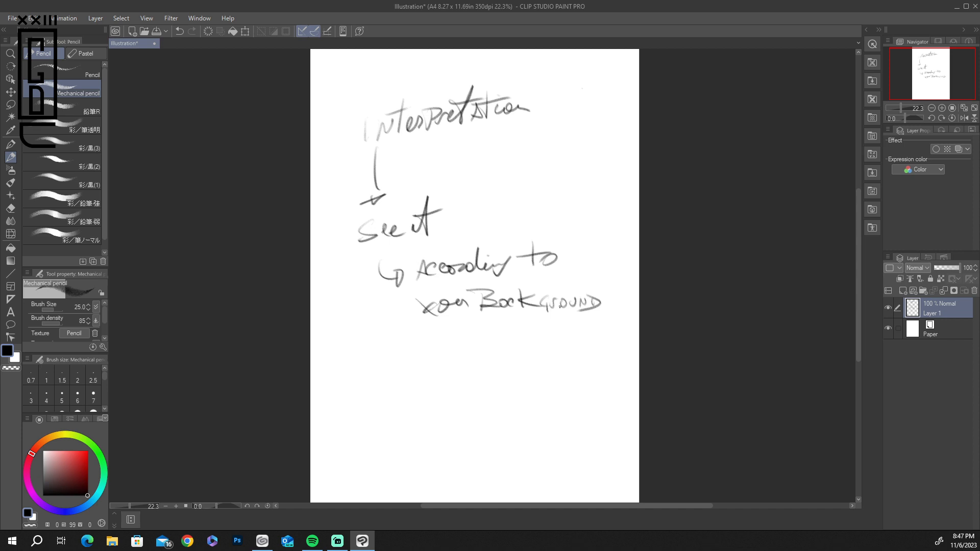
Step: Draw an arrow under the background note and write "thing you already have in your psiquis"
mouse_move(408, 320)
mouse_down()
mouse_move(418, 357)
mouse_move(444, 350)
mouse_up()
mouse_move(434, 341)
mouse_down()
mouse_move(459, 331)
mouse_move(494, 348)
mouse_move(561, 333)
mouse_up()
mouse_move(434, 373)
mouse_down()
mouse_move(464, 360)
mouse_move(522, 360)
mouse_move(528, 373)
mouse_up()
mouse_move(549, 346)
mouse_down()
mouse_move(546, 361)
mouse_move(589, 357)
mouse_up()
drag(410, 393, 449, 397)
mouse_move(429, 386)
mouse_down()
mouse_move(453, 382)
mouse_move(445, 395)
mouse_up()
drag(463, 384, 464, 386)
mouse_move(507, 380)
mouse_down()
mouse_move(508, 396)
mouse_move(520, 393)
mouse_up()
mouse_move(529, 379)
mouse_down()
mouse_move(530, 392)
mouse_move(580, 373)
mouse_up()
Step: Write "AKA mind thoughts" under the psiquis line and add a circled "NOOS" at the bottom
mouse_move(424, 422)
mouse_down()
mouse_move(434, 407)
mouse_move(440, 418)
mouse_up()
mouse_move(445, 406)
mouse_down()
mouse_move(446, 419)
mouse_move(471, 416)
mouse_move(499, 396)
mouse_up()
drag(501, 397, 526, 411)
drag(533, 410, 546, 402)
drag(552, 398, 546, 408)
drag(442, 435, 449, 444)
mouse_move(460, 430)
mouse_down()
mouse_move(462, 441)
mouse_move(472, 427)
mouse_up()
drag(471, 434, 489, 439)
drag(487, 432, 522, 440)
mouse_move(530, 424)
mouse_down()
mouse_move(531, 440)
mouse_move(544, 439)
mouse_up()
drag(526, 445, 546, 439)
mouse_move(481, 471)
mouse_down()
mouse_move(496, 456)
mouse_move(506, 463)
mouse_up()
mouse_move(519, 463)
mouse_down()
mouse_move(525, 471)
mouse_move(547, 459)
mouse_move(442, 463)
mouse_up()
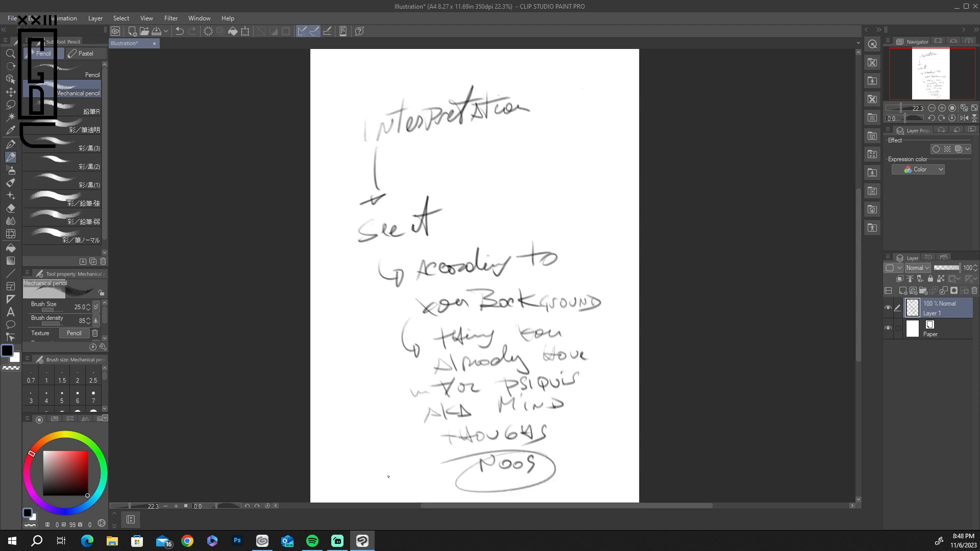
Step: Erase the Interpretation notes and write "education" with "self education" below it on the blank page
mouse_move(354, 102)
mouse_down()
mouse_move(466, 103)
mouse_move(387, 277)
mouse_move(353, 392)
mouse_move(449, 387)
mouse_move(453, 455)
mouse_move(431, 372)
mouse_up()
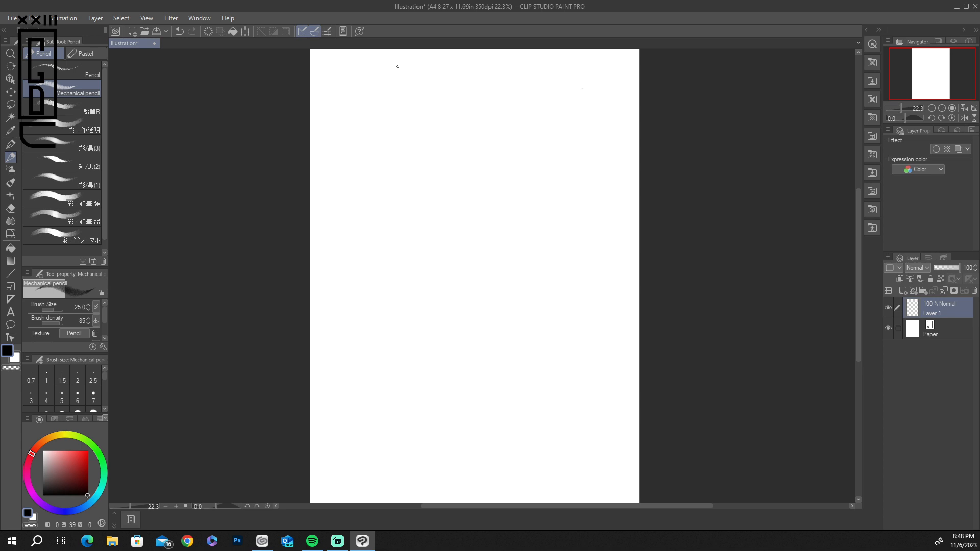
drag(360, 138, 383, 135)
mouse_move(395, 119)
mouse_down()
mouse_move(427, 137)
mouse_move(434, 112)
mouse_move(440, 128)
mouse_move(477, 132)
mouse_up()
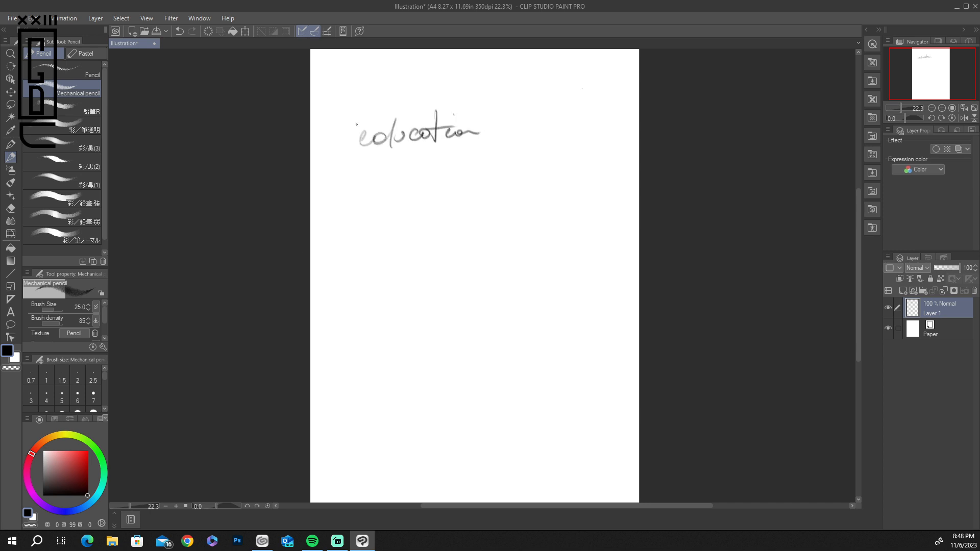
mouse_move(380, 172)
mouse_down()
mouse_move(382, 184)
mouse_move(411, 193)
mouse_up()
mouse_move(404, 178)
mouse_down()
mouse_move(506, 160)
mouse_move(531, 167)
mouse_move(516, 172)
mouse_up()
drag(514, 156, 565, 162)
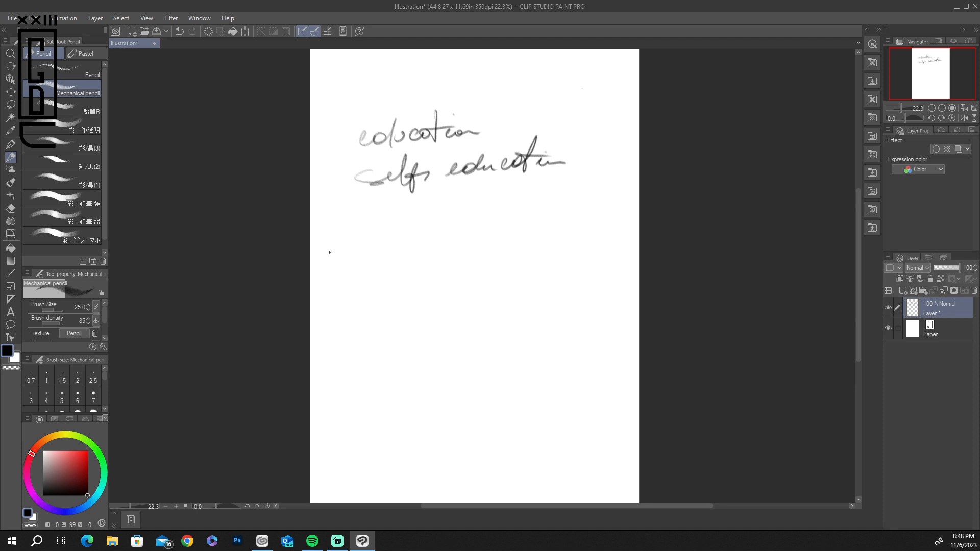
Step: Extend the handwritten list with "Bring up", "Upbringing" and "Beliefs"
drag(377, 209, 375, 230)
mouse_move(366, 208)
mouse_down()
mouse_move(382, 217)
mouse_move(370, 232)
mouse_up()
mouse_move(387, 227)
mouse_down()
mouse_move(426, 213)
mouse_move(422, 228)
mouse_move(464, 213)
mouse_up()
mouse_move(468, 191)
mouse_down()
mouse_move(466, 224)
mouse_move(483, 208)
mouse_up()
click(489, 206)
mouse_move(390, 245)
mouse_down()
mouse_move(406, 238)
mouse_move(407, 265)
mouse_up()
drag(408, 247, 431, 248)
drag(427, 238, 433, 250)
mouse_move(441, 249)
mouse_down()
mouse_move(484, 238)
mouse_move(481, 250)
mouse_move(517, 234)
mouse_up()
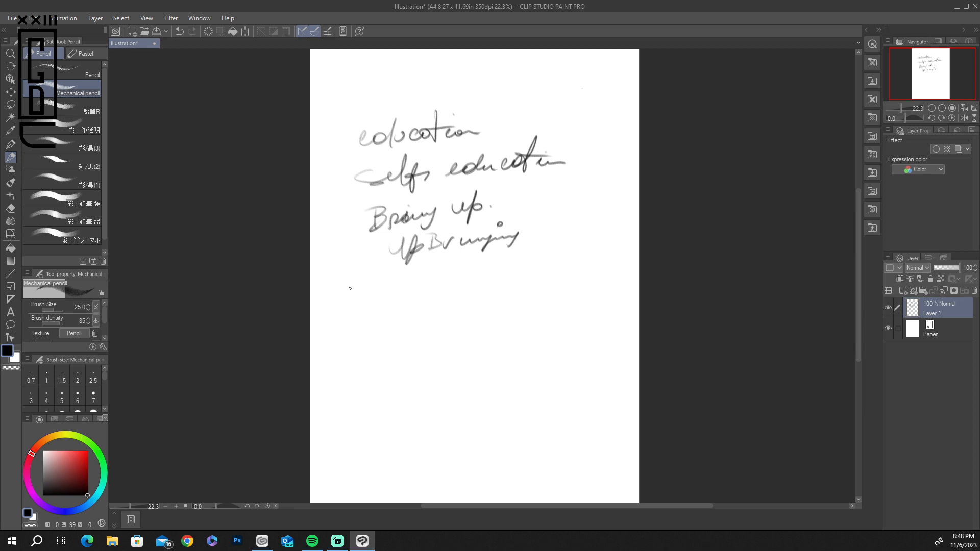
mouse_move(384, 278)
mouse_down()
mouse_move(417, 294)
mouse_move(441, 271)
mouse_move(447, 292)
mouse_up()
Step: Circle "education" and draw a long arrow from it to the note "the way you can assimilate new things"
mouse_move(508, 93)
mouse_down()
mouse_move(398, 166)
mouse_move(362, 96)
mouse_up()
mouse_move(330, 164)
mouse_down()
mouse_move(357, 351)
mouse_move(409, 330)
mouse_move(479, 334)
mouse_move(494, 317)
mouse_move(553, 309)
mouse_up()
mouse_move(414, 368)
mouse_down()
mouse_move(475, 348)
mouse_move(486, 356)
mouse_move(586, 333)
mouse_move(571, 356)
mouse_up()
mouse_move(443, 386)
mouse_down()
mouse_move(559, 374)
mouse_move(544, 365)
mouse_up()
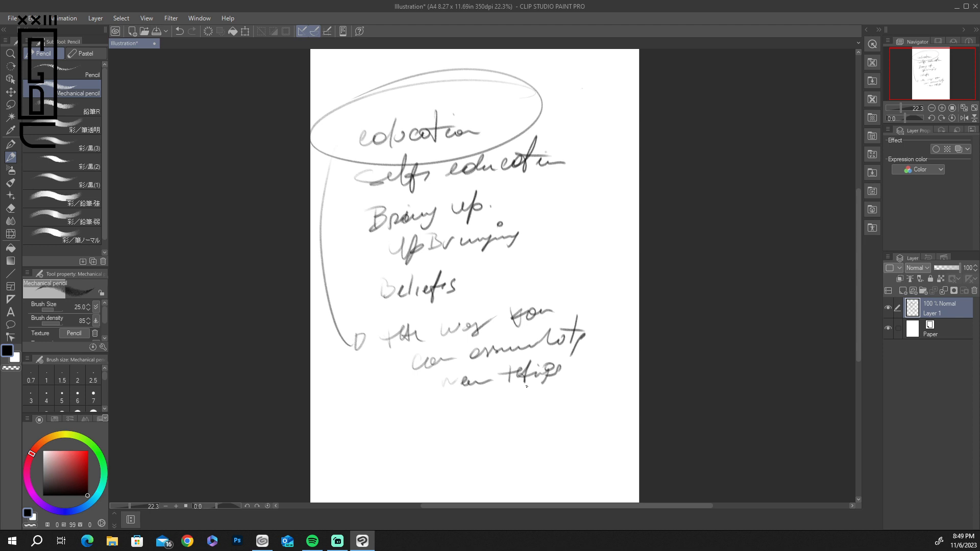
Step: Erase the education notes and handwrite a circled "Abstract" at the top of the page
mouse_move(415, 66)
mouse_down()
mouse_move(459, 120)
mouse_move(291, 339)
mouse_move(493, 295)
mouse_move(621, 341)
mouse_move(323, 116)
mouse_up()
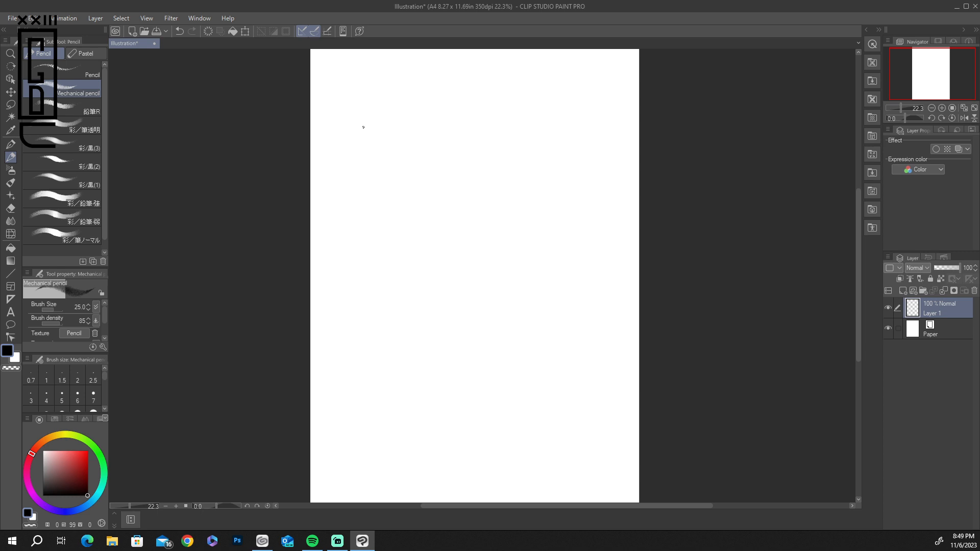
mouse_move(365, 92)
mouse_down()
mouse_move(367, 109)
mouse_move(478, 92)
mouse_move(339, 143)
mouse_move(411, 137)
mouse_up()
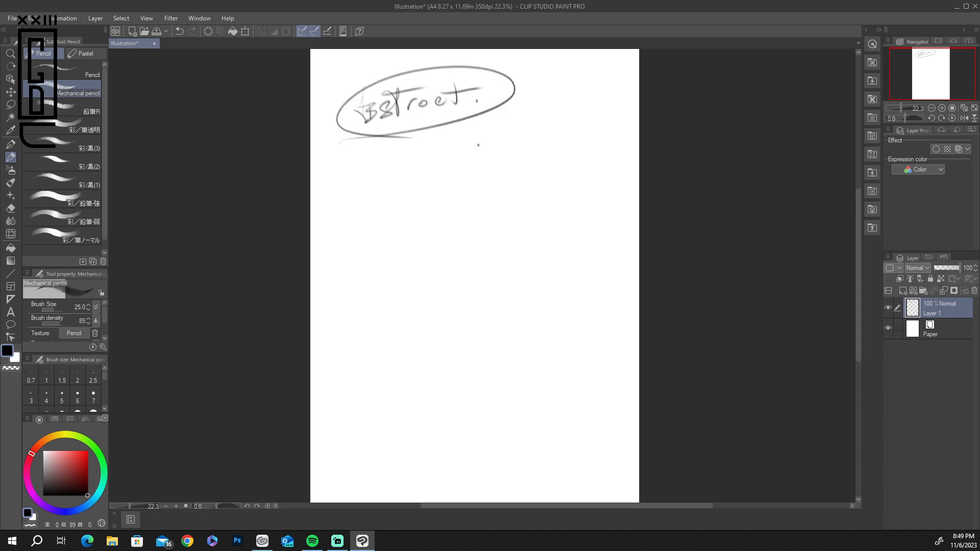
Step: Draw an arrow from the circled "Abstract" and handwrite "No shape", "No form" and "No tangible" beside it
mouse_move(433, 123)
mouse_down()
mouse_move(457, 135)
mouse_move(482, 128)
mouse_up()
mouse_move(489, 127)
mouse_down()
mouse_move(556, 128)
mouse_move(560, 119)
mouse_up()
drag(471, 158, 492, 154)
drag(505, 153, 557, 152)
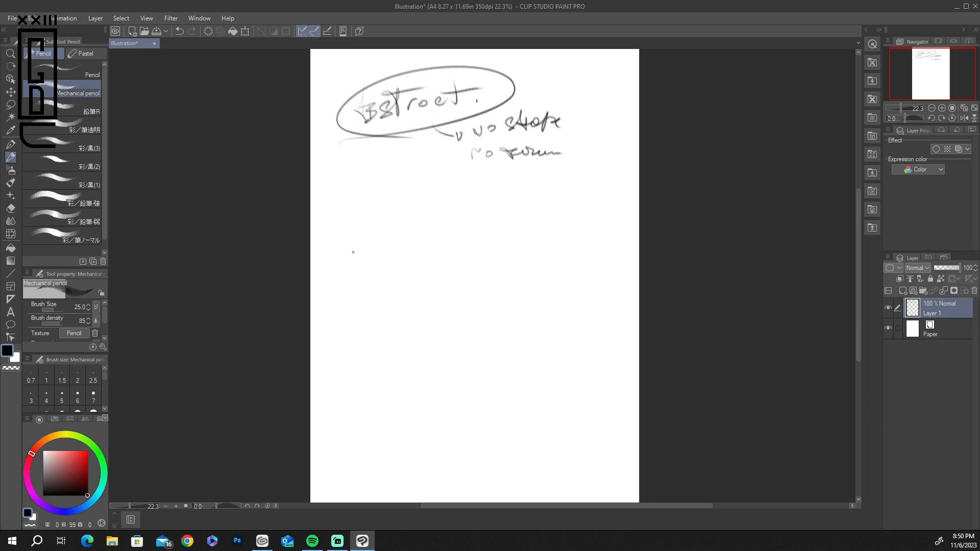
mouse_move(465, 188)
mouse_down()
mouse_move(476, 176)
mouse_move(481, 184)
mouse_up()
mouse_move(505, 171)
mouse_down()
mouse_move(505, 190)
mouse_move(518, 175)
mouse_up()
drag(514, 184, 585, 190)
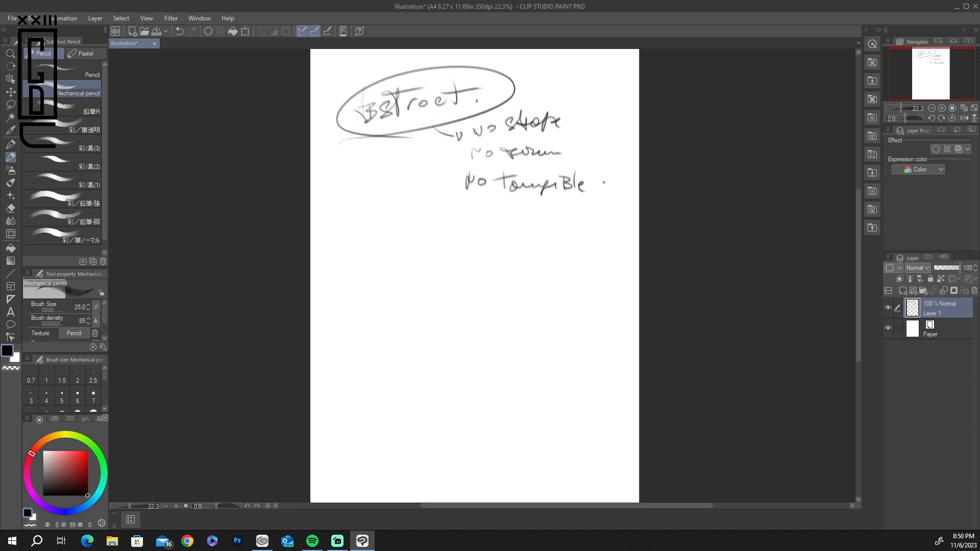
Step: Draw a curved arrow from the underside of "Abstract" down to the handwritten word "ideas"
drag(364, 149, 401, 218)
drag(406, 207, 516, 202)
drag(479, 218, 503, 215)
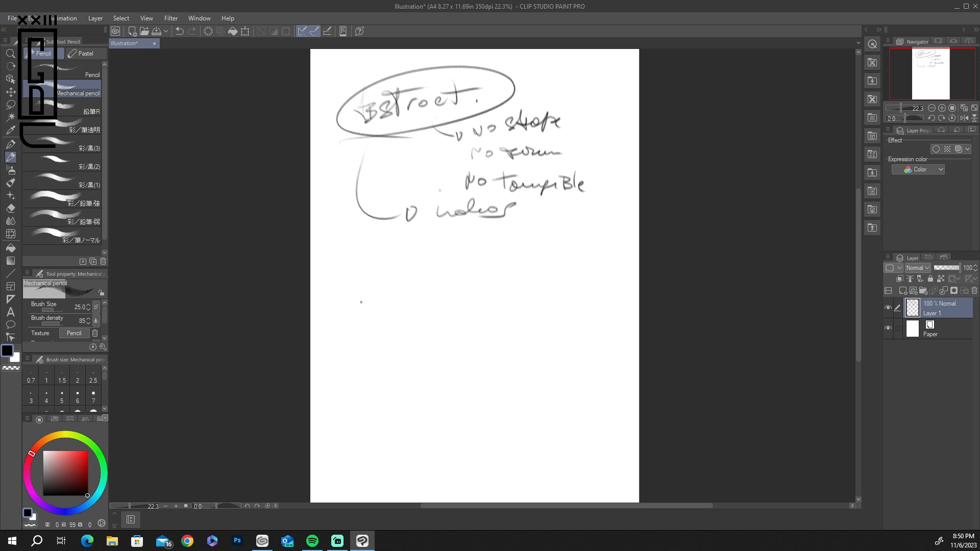
Step: Handwrite "concept" with an arrow down to "abstract not much description" and draw an arrow out from "abstract"
mouse_move(340, 260)
mouse_down()
mouse_move(368, 265)
mouse_move(430, 250)
mouse_up()
drag(362, 279, 350, 299)
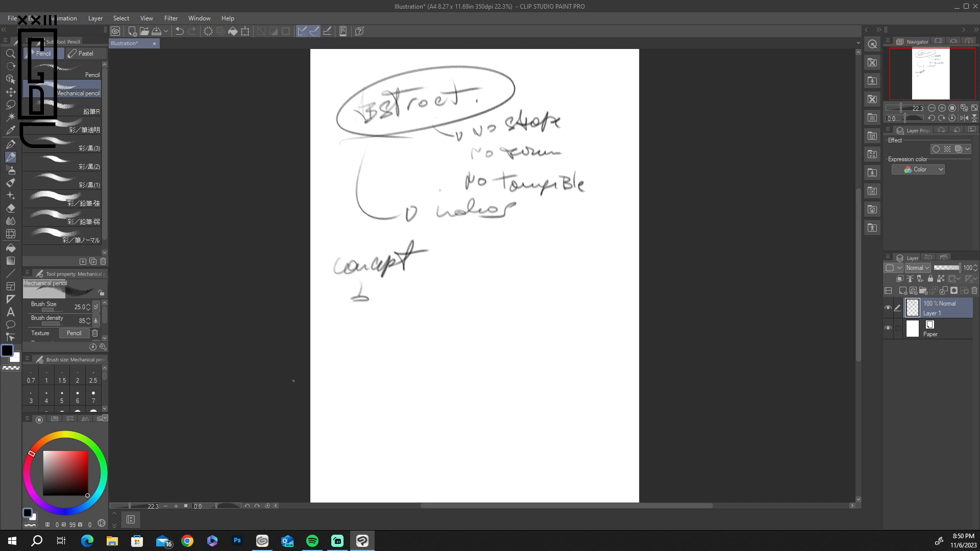
mouse_move(321, 331)
mouse_down()
mouse_move(346, 327)
mouse_move(357, 337)
mouse_move(374, 319)
mouse_move(396, 327)
mouse_move(413, 301)
mouse_move(423, 317)
mouse_up()
mouse_move(327, 357)
mouse_down()
mouse_move(361, 366)
mouse_move(440, 349)
mouse_up()
mouse_move(327, 376)
mouse_down()
mouse_move(332, 393)
mouse_move(383, 393)
mouse_move(416, 382)
mouse_move(413, 373)
mouse_up()
mouse_move(423, 337)
mouse_down()
mouse_move(450, 289)
mouse_move(442, 295)
mouse_up()
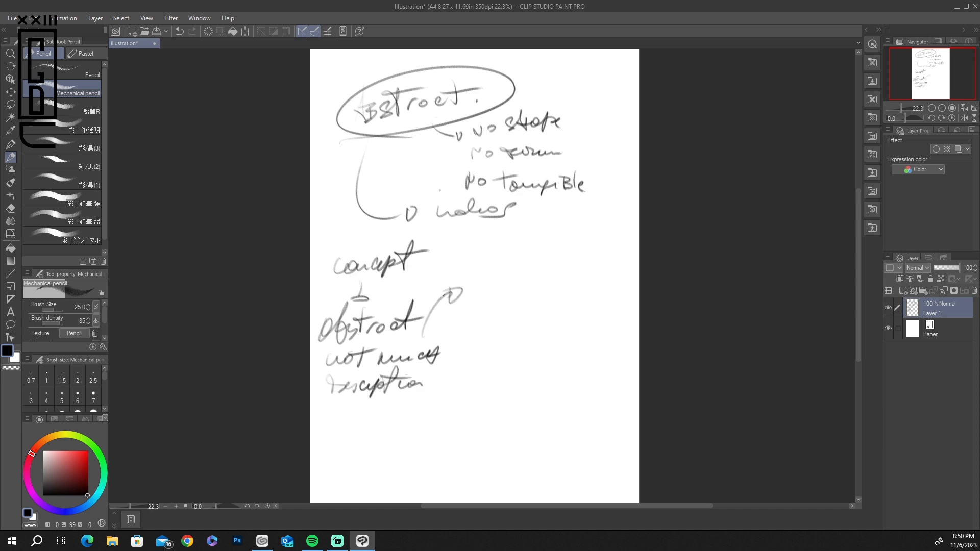
Step: Scribble a loose abstract figure with overlapping circles and angular limbs beside the "concept" notes
mouse_move(513, 239)
mouse_down()
mouse_move(531, 339)
mouse_move(528, 286)
mouse_move(515, 277)
mouse_move(485, 336)
mouse_move(499, 327)
mouse_move(523, 390)
mouse_move(537, 380)
mouse_move(542, 398)
mouse_up()
drag(484, 340, 485, 349)
drag(538, 266, 581, 317)
mouse_move(508, 312)
mouse_down()
mouse_move(587, 322)
mouse_move(548, 358)
mouse_move(595, 331)
mouse_up()
drag(553, 365, 551, 388)
mouse_move(533, 224)
mouse_down()
mouse_move(490, 276)
mouse_move(481, 253)
mouse_move(543, 240)
mouse_move(510, 261)
mouse_move(524, 298)
mouse_up()
mouse_move(540, 244)
mouse_down()
mouse_move(525, 296)
mouse_move(510, 286)
mouse_up()
mouse_move(513, 224)
mouse_down()
mouse_move(549, 345)
mouse_move(539, 355)
mouse_up()
mouse_move(538, 251)
mouse_down()
mouse_move(521, 339)
mouse_move(547, 344)
mouse_up()
drag(547, 344, 482, 253)
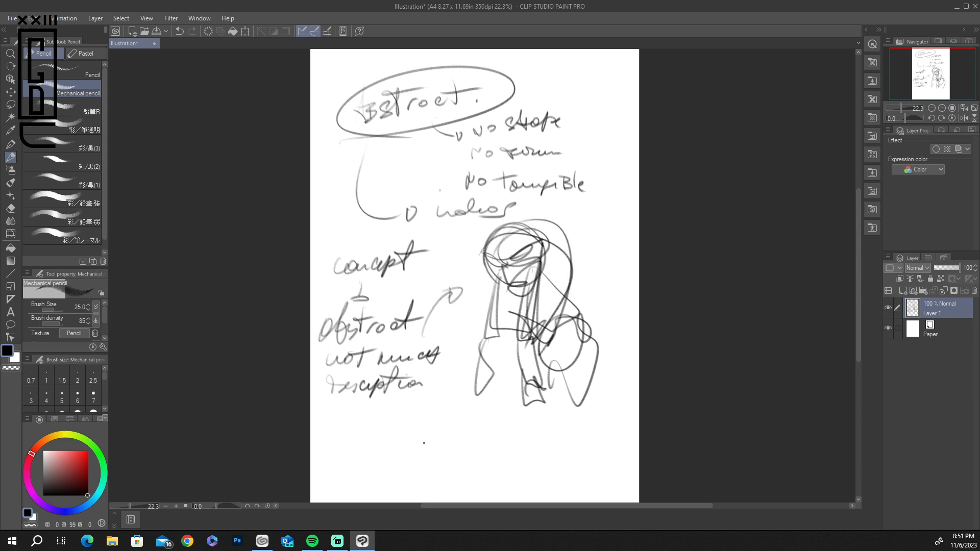
Step: Underline and circle "description" and draw a long arrow from it up to "Abstract"
drag(317, 402, 444, 394)
mouse_move(443, 360)
mouse_down()
mouse_move(423, 425)
mouse_move(448, 357)
mouse_up()
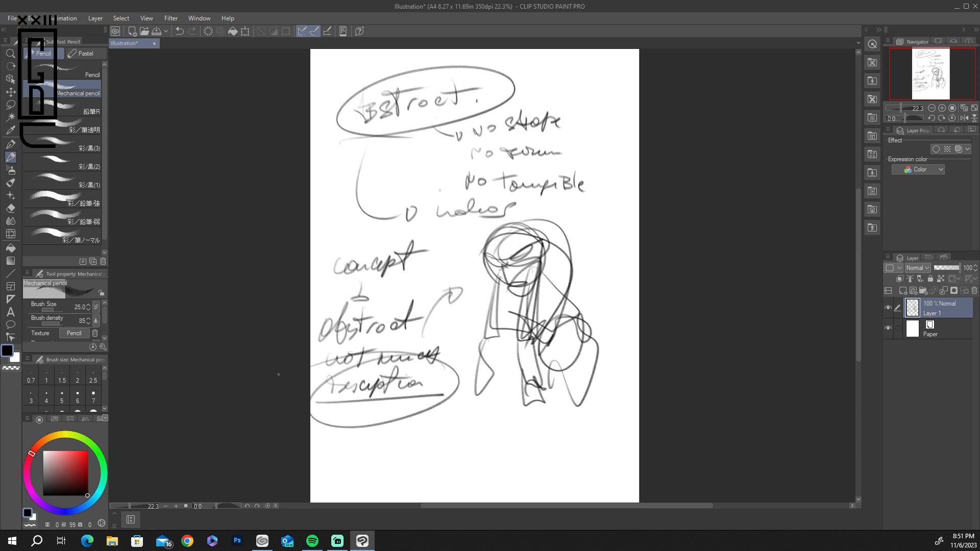
mouse_move(316, 325)
mouse_down()
mouse_move(333, 149)
mouse_move(311, 162)
mouse_up()
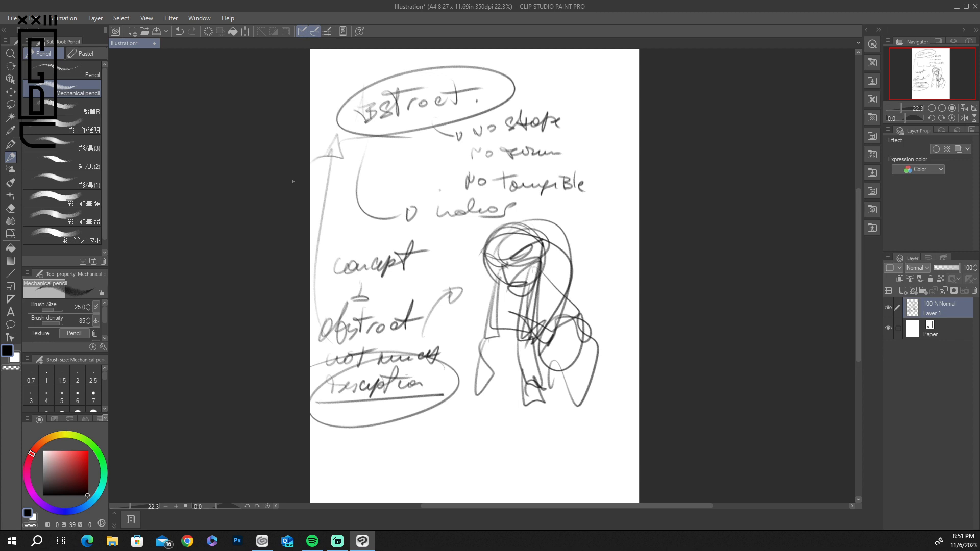
Step: Erase all notes and the figure, and handwrite "CTHulHu" near the top of the blank page
mouse_move(541, 69)
mouse_down()
mouse_move(352, 102)
mouse_move(507, 109)
mouse_move(540, 171)
mouse_move(568, 350)
mouse_move(344, 426)
mouse_move(306, 413)
mouse_up()
drag(377, 121, 376, 162)
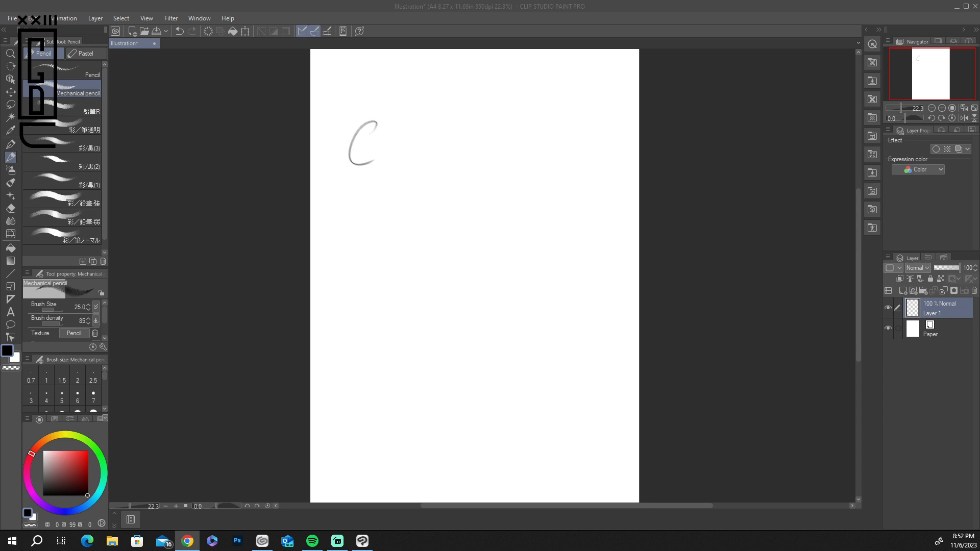
mouse_move(394, 130)
mouse_down()
mouse_move(382, 173)
mouse_move(412, 117)
mouse_move(396, 175)
mouse_up()
drag(422, 118, 411, 161)
mouse_move(396, 151)
mouse_down()
mouse_move(440, 143)
mouse_move(456, 165)
mouse_up()
drag(484, 116, 479, 165)
mouse_move(502, 117)
mouse_down()
mouse_move(477, 143)
mouse_move(493, 166)
mouse_up()
drag(476, 149, 520, 127)
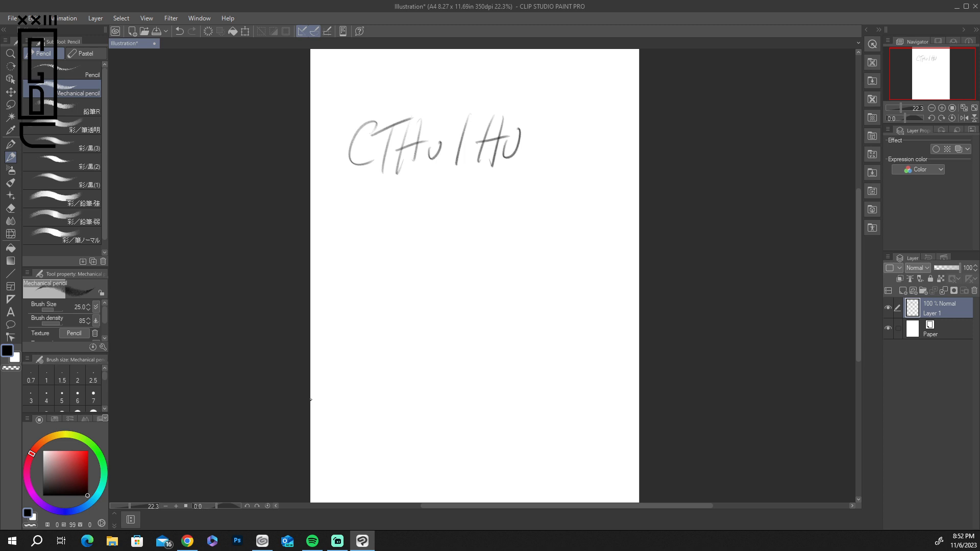
Step: Handwrite "CTHulHIAN" in large letters below "CTHulHu"
mouse_move(365, 206)
mouse_down()
mouse_move(363, 246)
mouse_move(377, 251)
mouse_up()
drag(362, 230, 391, 223)
mouse_move(401, 209)
mouse_down()
mouse_move(394, 247)
mouse_move(403, 250)
mouse_up()
drag(393, 235, 429, 232)
drag(459, 190, 451, 239)
mouse_move(470, 213)
mouse_down()
mouse_move(464, 242)
mouse_move(482, 240)
mouse_up()
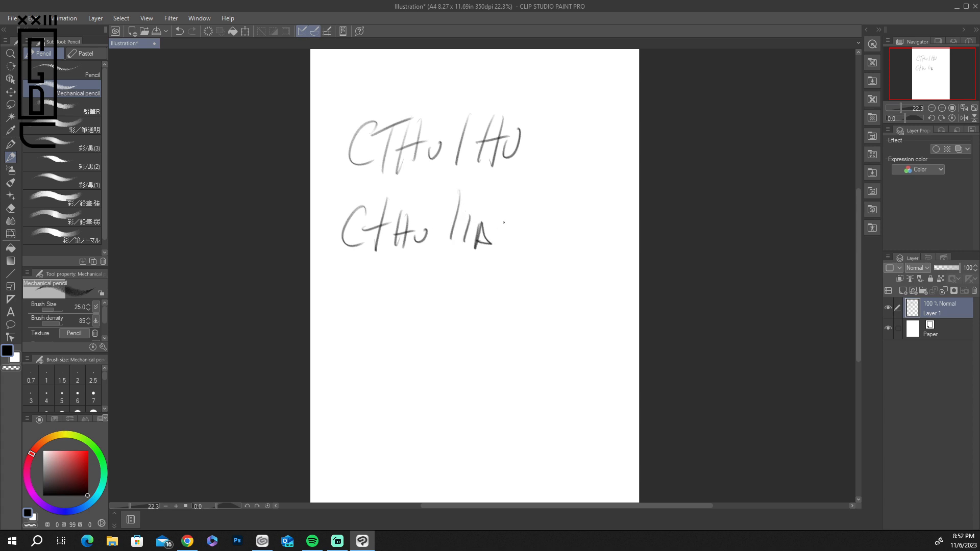
drag(459, 220, 451, 248)
drag(465, 203, 457, 250)
mouse_move(451, 230)
mouse_down()
mouse_move(519, 224)
mouse_move(524, 209)
mouse_up()
Step: Draw an arrow from the second word to the handwritten note "inhabitant of CTHULHU species"
mouse_move(389, 263)
mouse_down()
mouse_move(408, 293)
mouse_move(411, 283)
mouse_move(471, 270)
mouse_move(534, 279)
mouse_move(556, 255)
mouse_move(561, 267)
mouse_up()
mouse_move(423, 298)
mouse_down()
mouse_move(432, 316)
mouse_move(462, 302)
mouse_move(479, 309)
mouse_move(465, 323)
mouse_move(478, 319)
mouse_move(486, 292)
mouse_move(476, 322)
mouse_move(484, 323)
mouse_up()
mouse_move(475, 311)
mouse_down()
mouse_move(498, 307)
mouse_move(507, 326)
mouse_move(518, 325)
mouse_up()
mouse_move(523, 294)
mouse_down()
mouse_move(521, 325)
mouse_move(531, 325)
mouse_up()
drag(520, 313, 547, 311)
drag(456, 350, 523, 344)
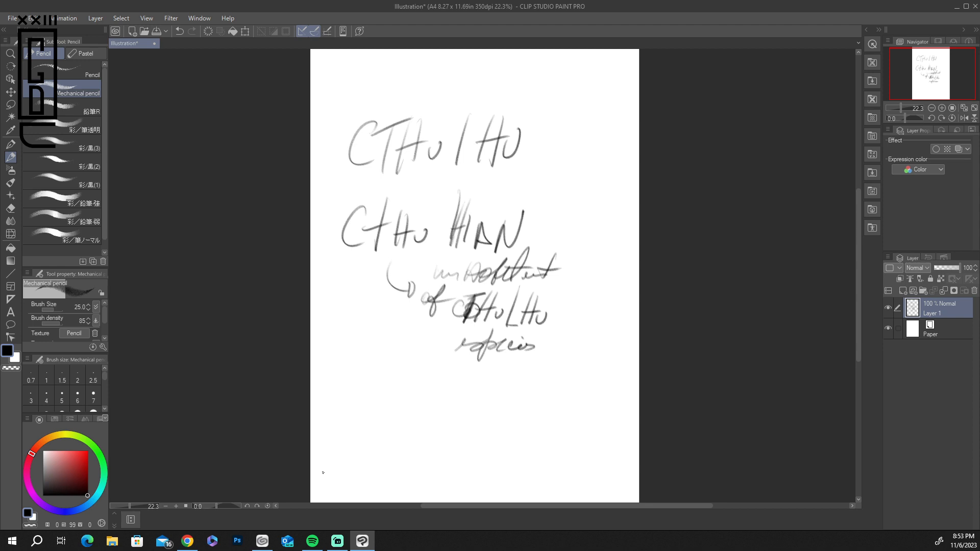
Step: Erase the Cthulhu notes and handwrite the list "Molusc", "octopus" and "Wings" on the page
mouse_move(382, 120)
mouse_down()
mouse_move(350, 208)
mouse_move(360, 251)
mouse_move(462, 362)
mouse_up()
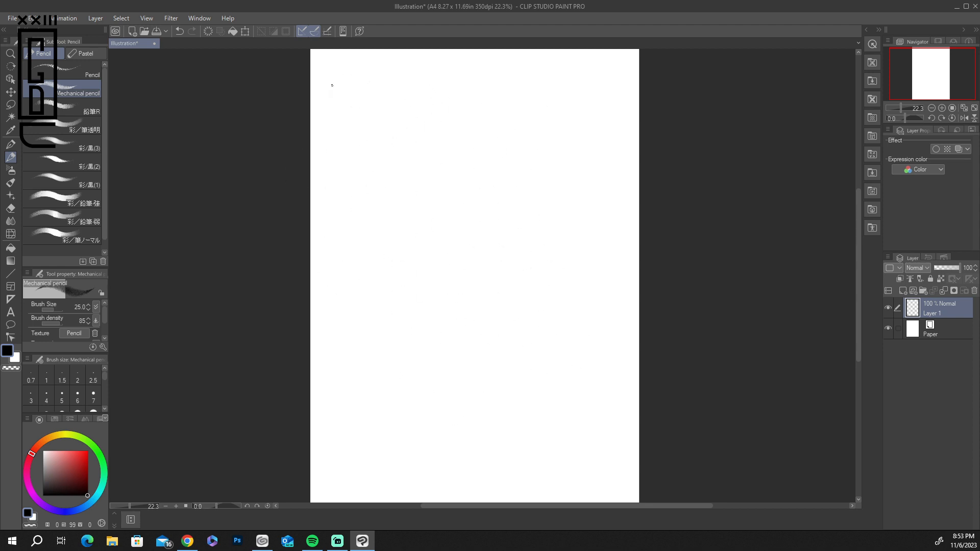
mouse_move(335, 87)
mouse_down()
mouse_move(328, 115)
mouse_move(372, 96)
mouse_move(383, 105)
mouse_up()
drag(385, 96, 431, 113)
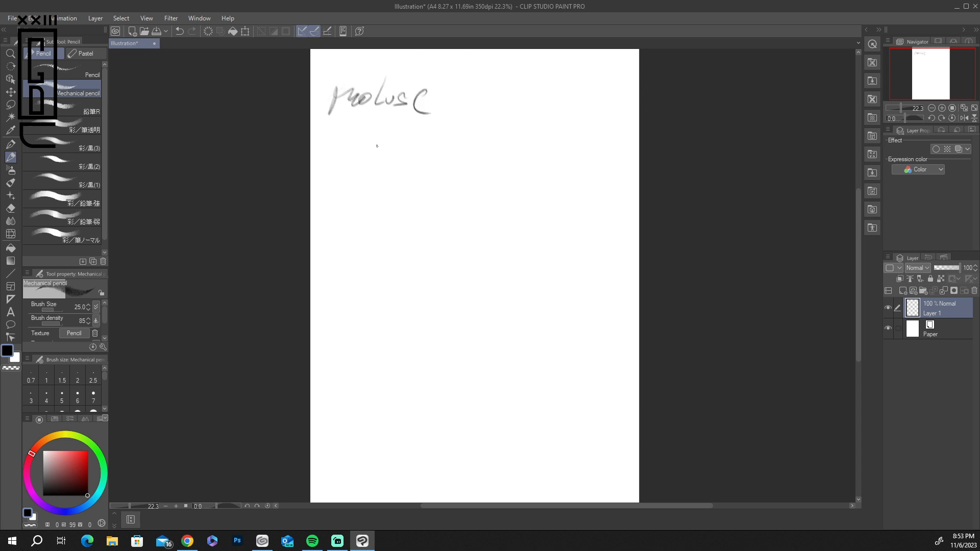
mouse_move(350, 130)
mouse_down()
mouse_move(380, 145)
mouse_move(404, 134)
mouse_move(408, 148)
mouse_up()
drag(405, 130, 443, 143)
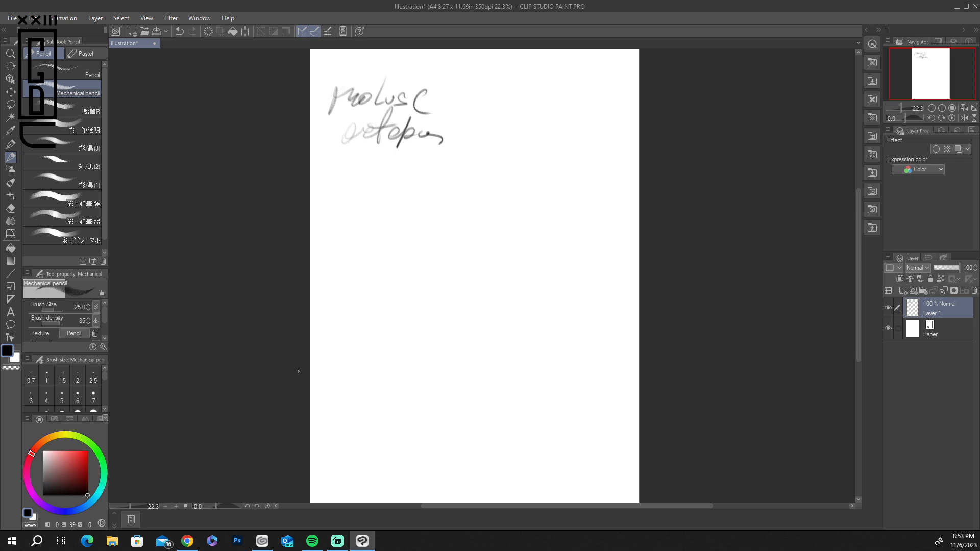
mouse_move(333, 176)
mouse_down()
mouse_move(335, 189)
mouse_move(362, 178)
mouse_move(395, 179)
mouse_move(383, 197)
mouse_move(396, 188)
mouse_up()
Step: Bracket the list, handwrite a note beside it ending in "associated with CTHulHu", and draw an arrow back to "Wings"
drag(428, 99, 428, 192)
drag(488, 141, 523, 132)
mouse_move(537, 119)
mouse_down()
mouse_move(515, 151)
mouse_move(579, 122)
mouse_move(584, 135)
mouse_move(599, 135)
mouse_up()
mouse_move(482, 165)
mouse_down()
mouse_move(551, 171)
mouse_move(582, 153)
mouse_move(584, 169)
mouse_move(604, 174)
mouse_move(593, 190)
mouse_up()
mouse_move(493, 204)
mouse_down()
mouse_move(569, 202)
mouse_move(520, 237)
mouse_up()
mouse_move(519, 221)
mouse_down()
mouse_move(548, 206)
mouse_move(539, 225)
mouse_move(563, 231)
mouse_up()
mouse_move(575, 209)
mouse_down()
mouse_move(569, 234)
mouse_move(580, 234)
mouse_up()
mouse_move(595, 212)
mouse_down()
mouse_move(590, 235)
mouse_move(602, 222)
mouse_up()
drag(597, 225, 607, 228)
mouse_move(493, 218)
mouse_down()
mouse_move(396, 199)
mouse_move(401, 189)
mouse_up()
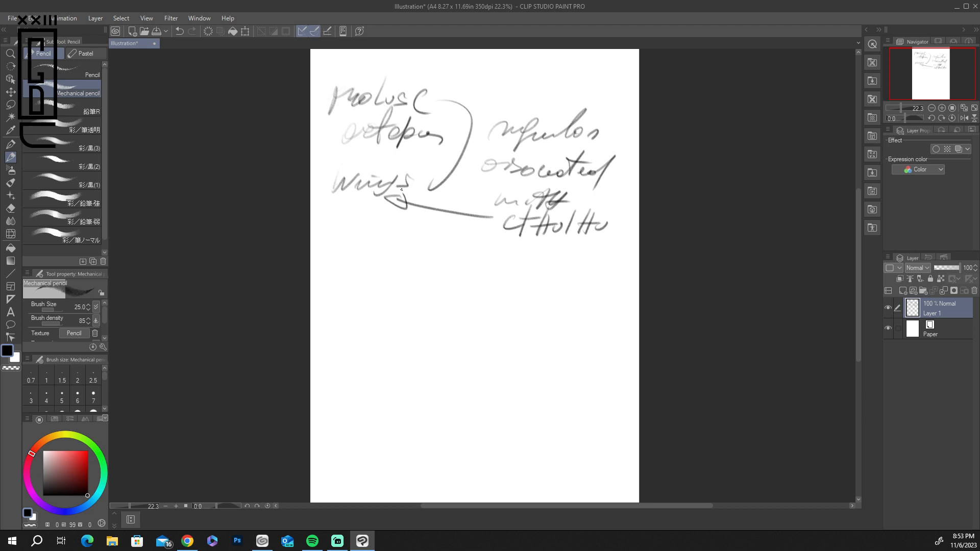
Step: Add two more handwritten lines below "Wings" and erase all the notes to leave a blank page
mouse_move(332, 215)
mouse_down()
mouse_move(361, 222)
mouse_move(394, 233)
mouse_move(432, 228)
mouse_up()
mouse_move(343, 252)
mouse_down()
mouse_move(400, 259)
mouse_move(431, 244)
mouse_move(452, 265)
mouse_up()
mouse_move(377, 109)
mouse_down()
mouse_move(338, 168)
mouse_move(520, 158)
mouse_move(554, 214)
mouse_move(501, 125)
mouse_up()
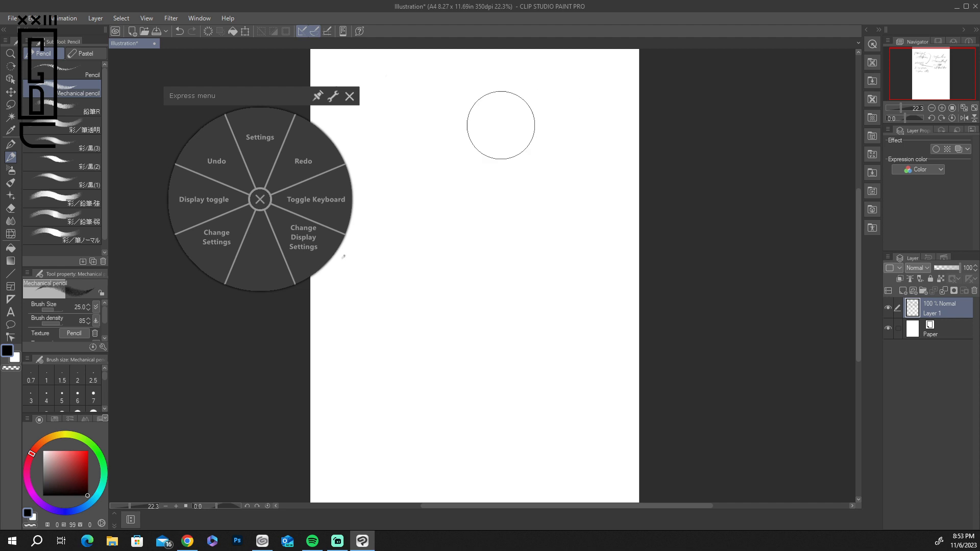
click(349, 96)
drag(335, 88, 366, 90)
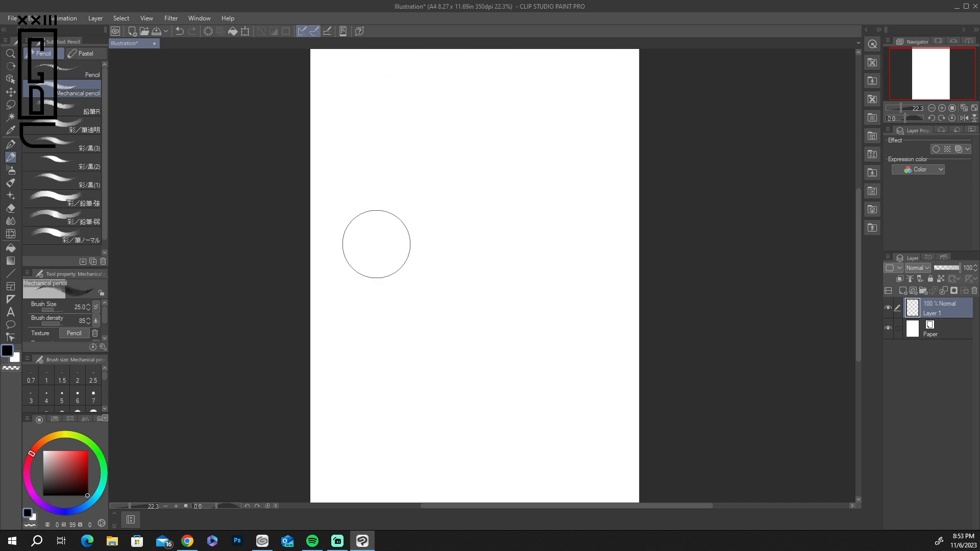
Step: Sketch an octopus-like creature head in the upper page with a bulging skull, circular eyes and short hanging strands
scroll(376, 244, up, 1)
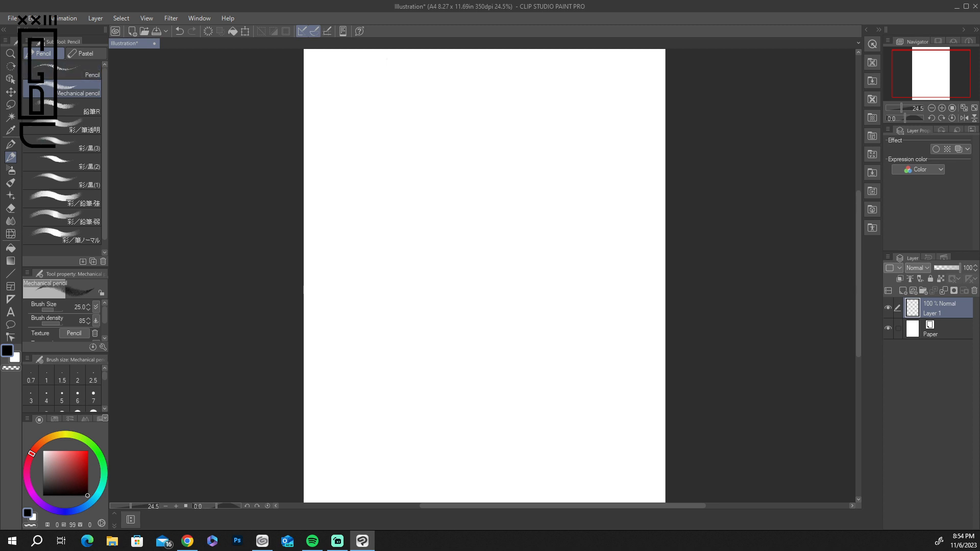
key(alt+Tab)
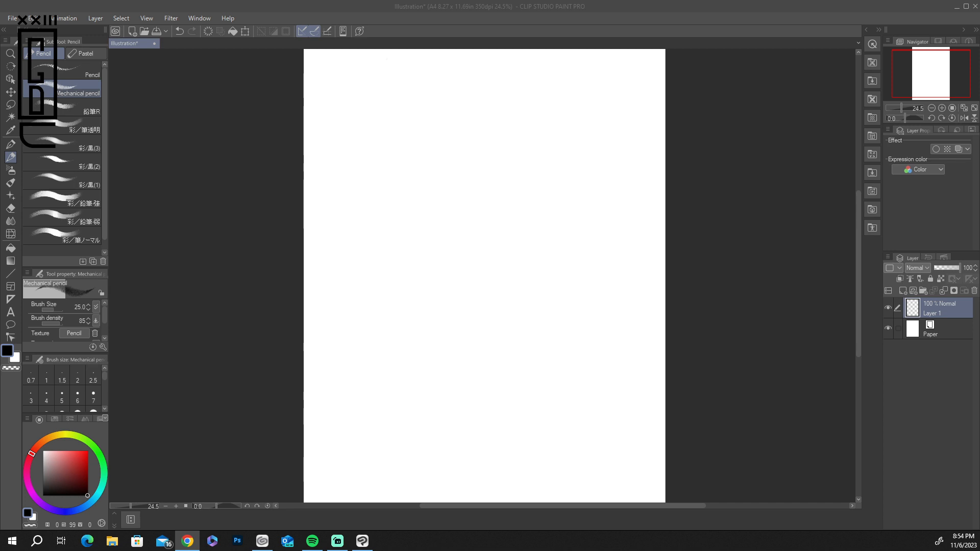
click(443, 151)
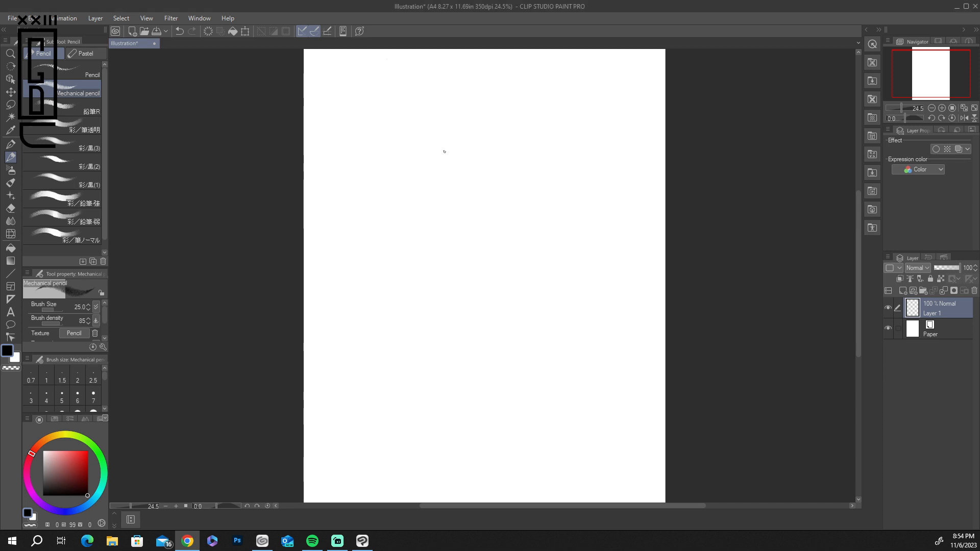
mouse_move(484, 98)
mouse_down()
mouse_move(475, 152)
mouse_move(505, 102)
mouse_move(449, 148)
mouse_move(498, 163)
mouse_move(461, 209)
mouse_move(503, 127)
mouse_move(485, 153)
mouse_move(492, 126)
mouse_move(559, 96)
mouse_move(477, 181)
mouse_move(450, 150)
mouse_move(537, 163)
mouse_move(457, 225)
mouse_move(467, 260)
mouse_up()
mouse_move(486, 159)
mouse_down()
mouse_move(520, 214)
mouse_move(513, 248)
mouse_move(497, 165)
mouse_up()
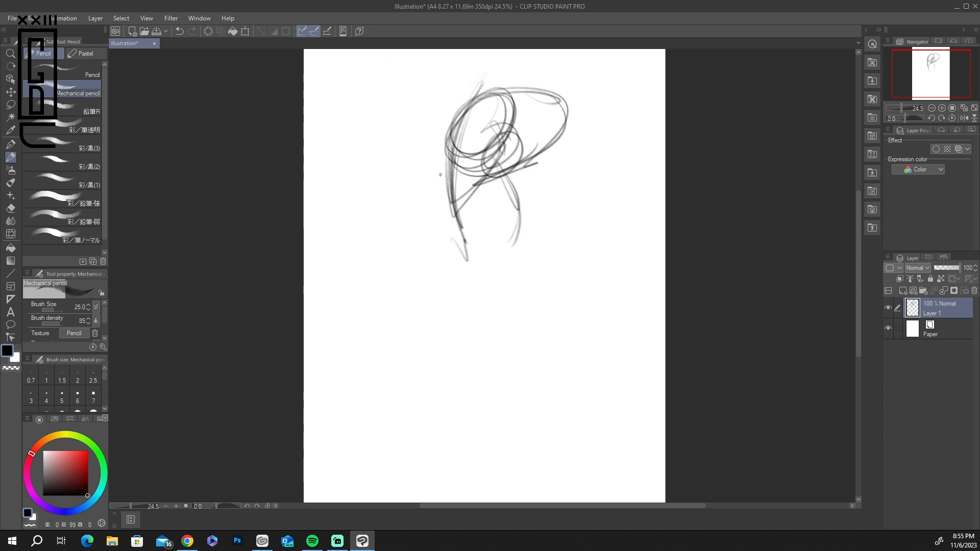
mouse_move(479, 162)
mouse_down()
mouse_move(484, 156)
mouse_move(466, 176)
mouse_move(443, 148)
mouse_move(436, 176)
mouse_move(447, 158)
mouse_move(450, 219)
mouse_move(512, 177)
mouse_move(508, 161)
mouse_up()
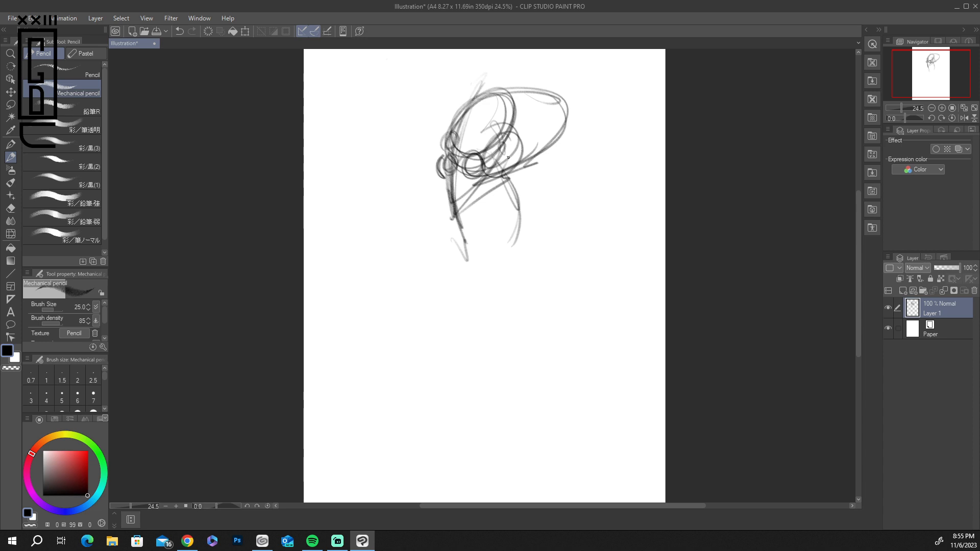
mouse_move(494, 163)
mouse_down()
mouse_move(516, 148)
mouse_move(500, 172)
mouse_move(519, 149)
mouse_move(512, 95)
mouse_move(530, 91)
mouse_move(577, 127)
mouse_move(523, 182)
mouse_move(519, 221)
mouse_move(502, 188)
mouse_move(504, 229)
mouse_move(513, 194)
mouse_move(503, 205)
mouse_move(516, 259)
mouse_move(508, 221)
mouse_up()
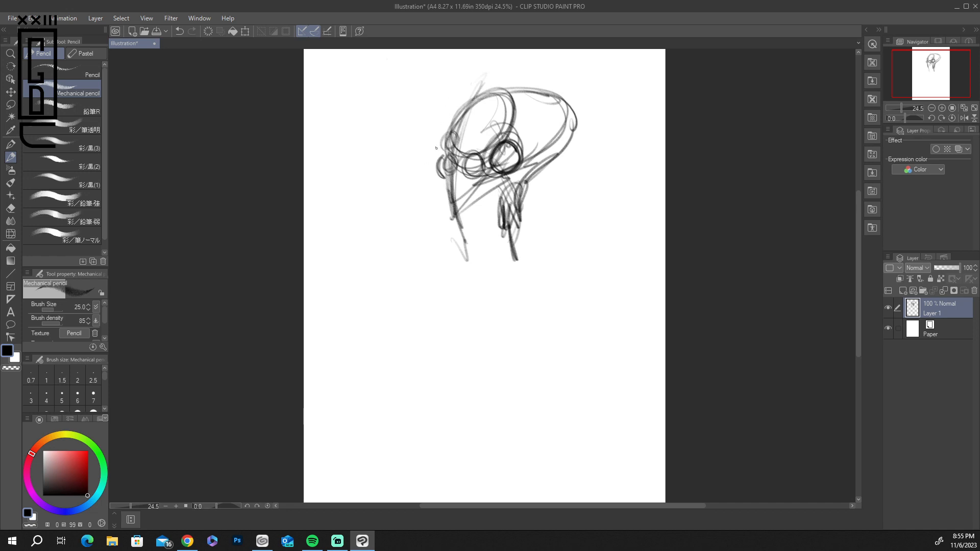
Step: Sketch long bony tentacles fanning out from the face toward the lower left
drag(450, 174, 377, 275)
drag(448, 197, 375, 291)
mouse_move(375, 292)
mouse_down()
mouse_move(396, 244)
mouse_move(447, 182)
mouse_up()
mouse_move(446, 181)
mouse_down()
mouse_move(435, 214)
mouse_move(411, 235)
mouse_up()
mouse_move(427, 210)
mouse_down()
mouse_move(376, 287)
mouse_move(398, 240)
mouse_move(380, 266)
mouse_up()
drag(448, 197, 401, 288)
Step: Draw segmented, finger-like tentacles hanging straight down below the creature's face
mouse_move(428, 247)
mouse_down()
mouse_move(407, 295)
mouse_move(400, 291)
mouse_move(401, 313)
mouse_move(405, 321)
mouse_move(416, 269)
mouse_move(440, 260)
mouse_move(439, 326)
mouse_up()
drag(439, 294, 439, 309)
mouse_move(452, 204)
mouse_down()
mouse_move(466, 261)
mouse_move(457, 233)
mouse_move(457, 260)
mouse_move(467, 263)
mouse_move(458, 291)
mouse_up()
mouse_move(465, 263)
mouse_down()
mouse_move(468, 300)
mouse_move(457, 281)
mouse_up()
drag(459, 286, 458, 329)
drag(466, 299, 462, 334)
drag(467, 307, 465, 333)
Step: Build up the outer tentacles on the creature's left side with finger-like segments and knuckle joints
drag(440, 197, 394, 219)
drag(399, 209, 398, 219)
drag(392, 215, 369, 237)
mouse_move(394, 218)
mouse_down()
mouse_move(369, 244)
mouse_move(366, 279)
mouse_up()
drag(371, 243, 370, 275)
drag(387, 227, 376, 241)
drag(431, 202, 401, 214)
Step: Draw the contour and round joint below the eyes, darken the eyes with pupils, and add an eye on the brow
mouse_move(436, 179)
mouse_down()
mouse_move(398, 187)
mouse_move(414, 176)
mouse_move(376, 198)
mouse_move(392, 182)
mouse_move(362, 194)
mouse_move(374, 199)
mouse_move(338, 238)
mouse_move(356, 221)
mouse_move(477, 192)
mouse_move(467, 184)
mouse_move(497, 173)
mouse_up()
mouse_move(452, 209)
mouse_down()
mouse_move(484, 178)
mouse_move(499, 184)
mouse_move(468, 195)
mouse_move(467, 206)
mouse_up()
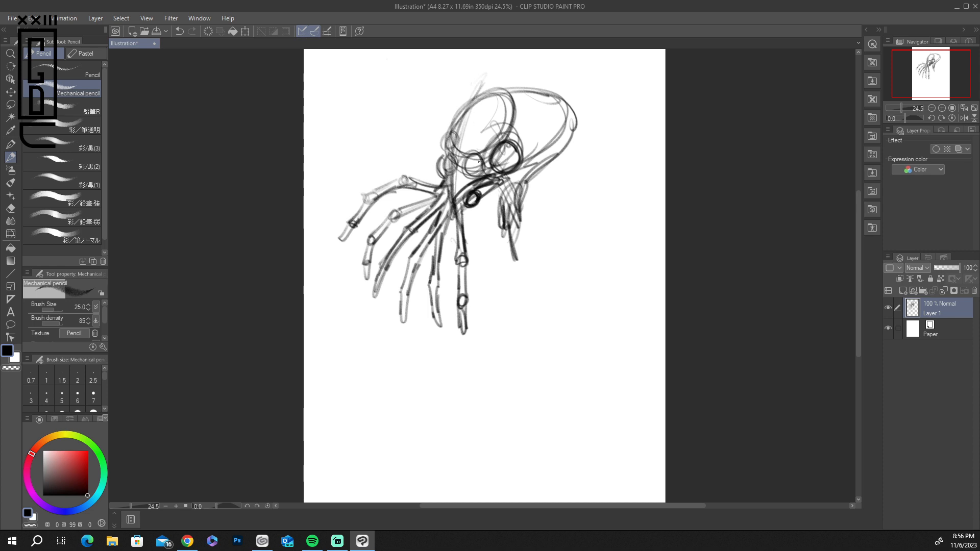
mouse_move(481, 162)
mouse_down()
mouse_move(505, 132)
mouse_move(436, 170)
mouse_move(447, 171)
mouse_move(445, 154)
mouse_move(520, 159)
mouse_move(496, 166)
mouse_up()
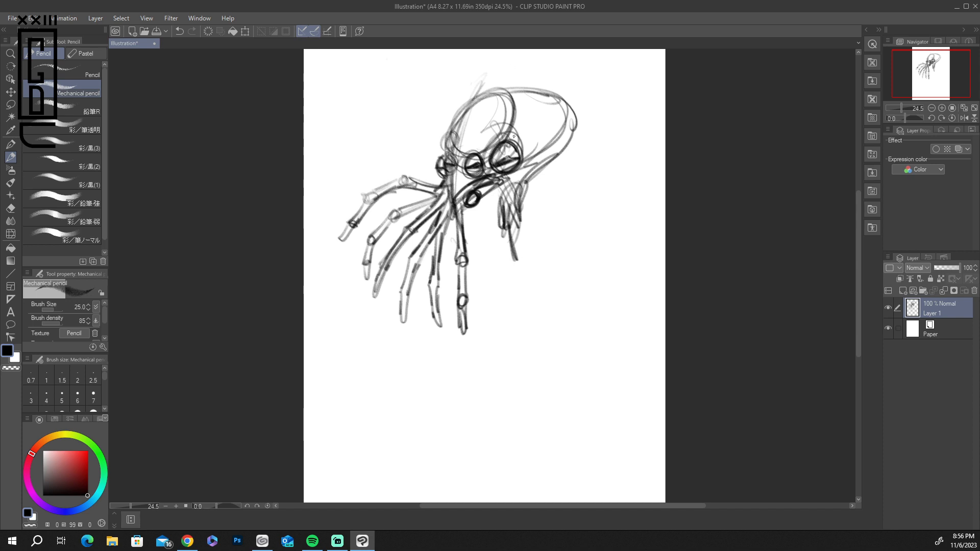
mouse_move(455, 135)
mouse_down()
mouse_move(445, 149)
mouse_move(461, 144)
mouse_move(459, 164)
mouse_move(459, 136)
mouse_move(505, 88)
mouse_move(510, 132)
mouse_move(488, 152)
mouse_move(452, 138)
mouse_move(458, 146)
mouse_up()
Step: Add another jointed tentacle with dark strokes hanging from the round joint below the eyes
drag(472, 205, 474, 276)
mouse_move(465, 229)
mouse_down()
mouse_move(474, 278)
mouse_move(452, 319)
mouse_move(459, 212)
mouse_move(480, 227)
mouse_move(490, 191)
mouse_move(480, 225)
mouse_move(470, 215)
mouse_move(480, 232)
mouse_up()
mouse_move(482, 194)
mouse_down()
mouse_move(473, 248)
mouse_move(456, 216)
mouse_move(461, 239)
mouse_up()
mouse_move(483, 207)
mouse_down()
mouse_move(484, 254)
mouse_move(474, 255)
mouse_up()
drag(477, 204, 477, 219)
Step: Layer extra segmented tentacles between the existing ones on the left half of the fan
mouse_move(481, 226)
mouse_down()
mouse_move(479, 251)
mouse_move(440, 250)
mouse_move(413, 281)
mouse_up()
mouse_move(439, 237)
mouse_down()
mouse_move(418, 276)
mouse_move(407, 269)
mouse_up()
drag(410, 263, 404, 301)
mouse_move(409, 290)
mouse_down()
mouse_move(401, 301)
mouse_move(402, 292)
mouse_up()
drag(401, 295, 400, 322)
drag(409, 230, 378, 274)
mouse_move(436, 216)
mouse_down()
mouse_move(407, 251)
mouse_move(431, 207)
mouse_up()
drag(409, 239, 383, 311)
drag(442, 228, 432, 288)
drag(443, 250, 458, 237)
Step: Draw two long jointed tentacles with pointed tips on the right side of the fan
drag(483, 202, 498, 252)
mouse_move(481, 203)
mouse_down()
mouse_move(506, 254)
mouse_move(510, 295)
mouse_up()
mouse_move(496, 260)
mouse_down()
mouse_move(507, 300)
mouse_move(501, 334)
mouse_up()
drag(499, 296, 498, 313)
drag(505, 317, 502, 331)
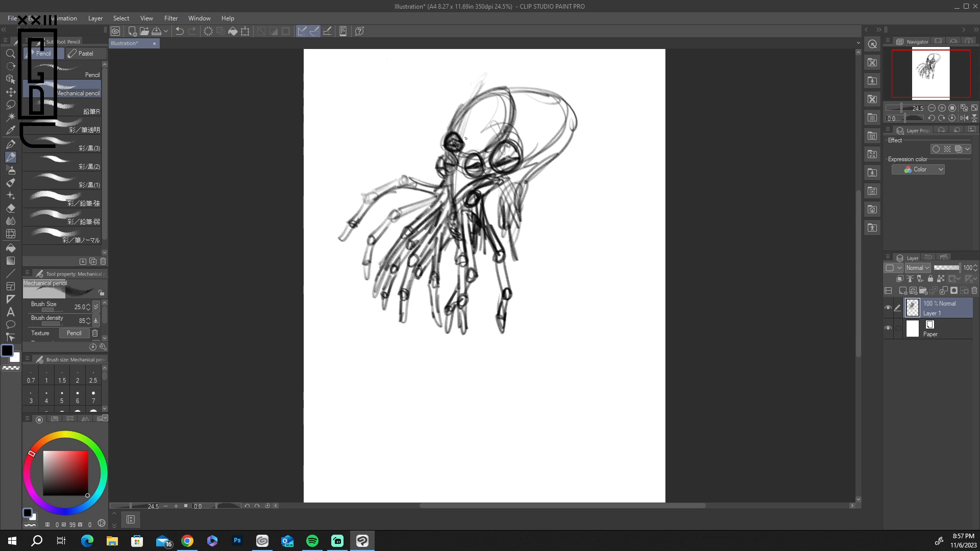
mouse_move(480, 224)
mouse_down()
mouse_move(493, 305)
mouse_move(486, 334)
mouse_up()
drag(494, 301, 491, 331)
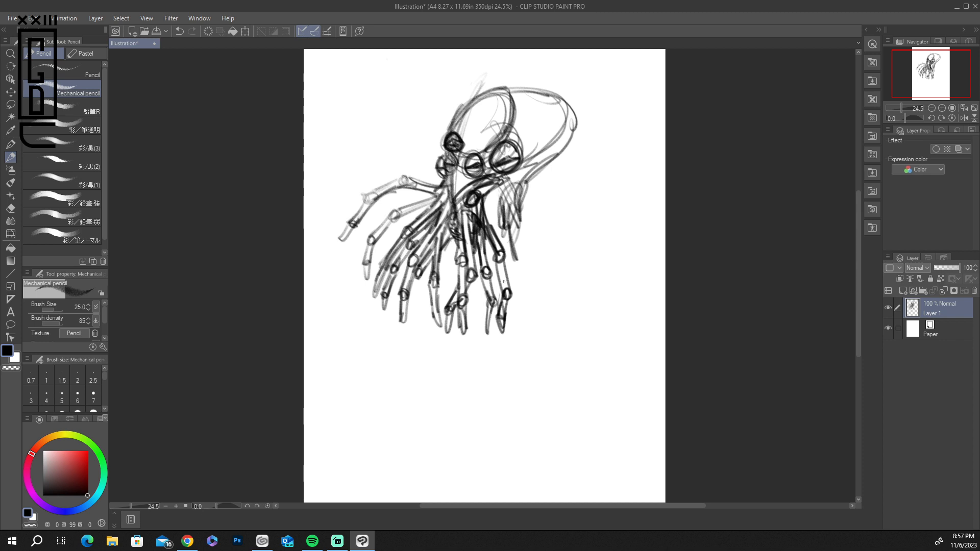
Step: Darken the gaps and overlaps between the central tentacles with dense shading strokes
drag(448, 253, 447, 240)
drag(447, 243, 452, 263)
key(alt+Tab)
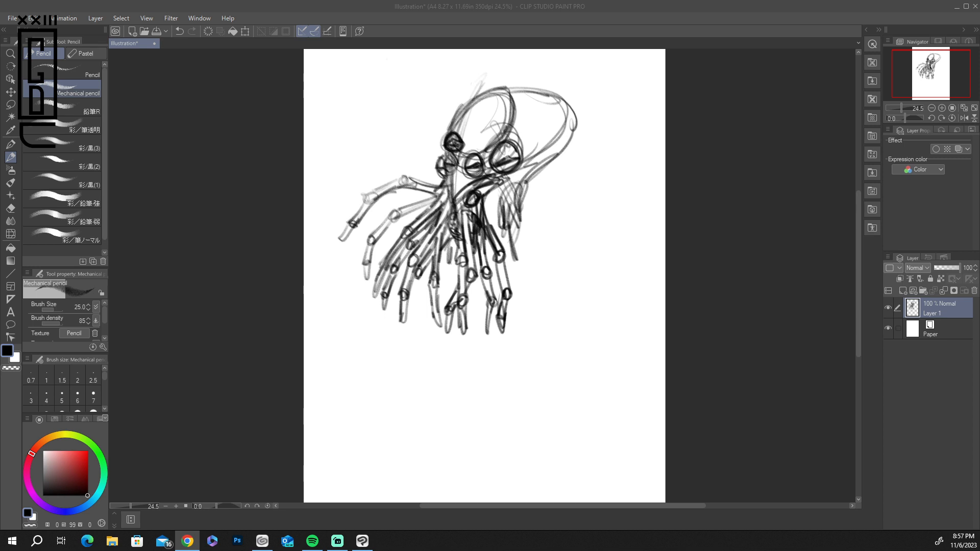
click(441, 210)
drag(443, 208, 422, 248)
drag(451, 217, 425, 247)
mouse_move(439, 193)
mouse_down()
mouse_move(403, 240)
mouse_move(433, 262)
mouse_move(434, 278)
mouse_up()
drag(451, 225, 442, 276)
mouse_move(444, 242)
mouse_down()
mouse_move(439, 285)
mouse_move(442, 246)
mouse_move(451, 255)
mouse_move(471, 198)
mouse_move(492, 183)
mouse_move(451, 204)
mouse_move(436, 189)
mouse_move(515, 179)
mouse_move(555, 152)
mouse_up()
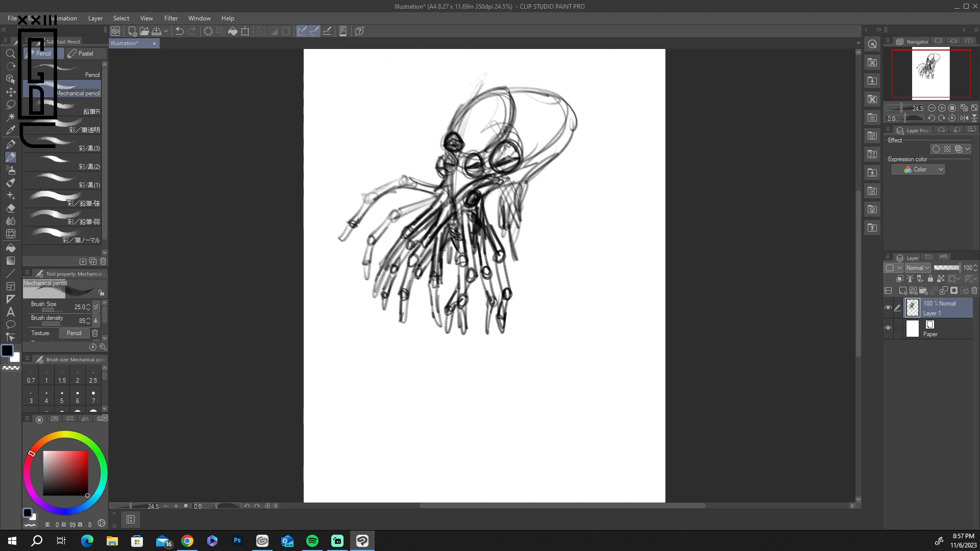
Step: Enlarge the skull with an outer contour, add a circle behind the large eye, and sketch the neck and shoulder line
drag(506, 178, 497, 210)
mouse_move(487, 83)
mouse_down()
mouse_move(497, 76)
mouse_move(526, 134)
mouse_move(520, 173)
mouse_up()
mouse_move(524, 118)
mouse_down()
mouse_move(492, 78)
mouse_move(590, 138)
mouse_move(526, 209)
mouse_move(520, 140)
mouse_move(551, 148)
mouse_move(525, 136)
mouse_move(528, 232)
mouse_move(500, 206)
mouse_move(487, 232)
mouse_move(521, 236)
mouse_move(503, 260)
mouse_move(526, 240)
mouse_move(518, 268)
mouse_move(515, 220)
mouse_up()
mouse_move(520, 270)
mouse_down()
mouse_move(548, 241)
mouse_move(568, 249)
mouse_move(543, 242)
mouse_up()
drag(494, 213, 500, 191)
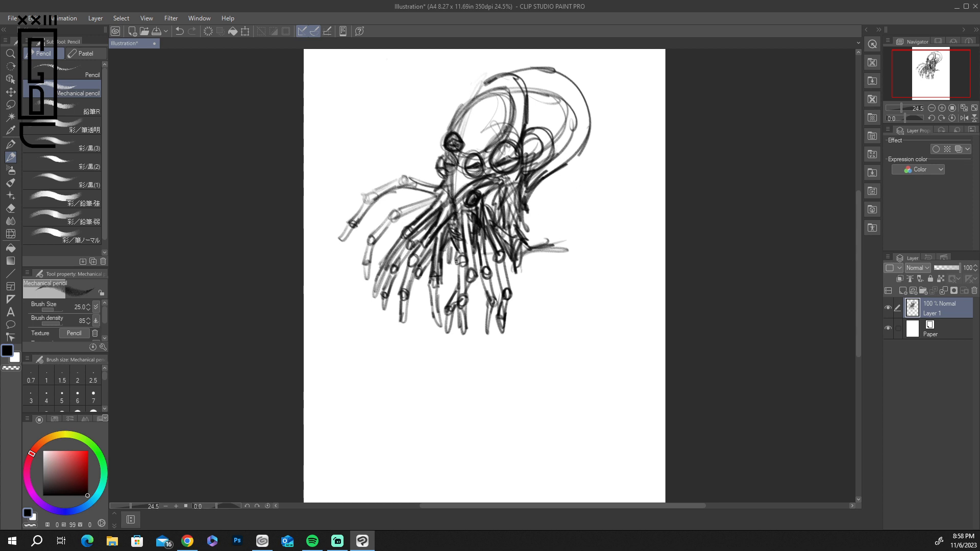
Step: Add a longer central tentacle and a shorter one beside it, and darken the joint where the upper-left tentacle begins
mouse_move(455, 244)
mouse_down()
mouse_move(446, 284)
mouse_move(455, 291)
mouse_move(426, 345)
mouse_up()
mouse_move(442, 317)
mouse_down()
mouse_move(427, 372)
mouse_move(440, 334)
mouse_up()
drag(431, 363, 438, 316)
drag(421, 272, 412, 311)
drag(426, 270, 413, 335)
drag(425, 291, 419, 333)
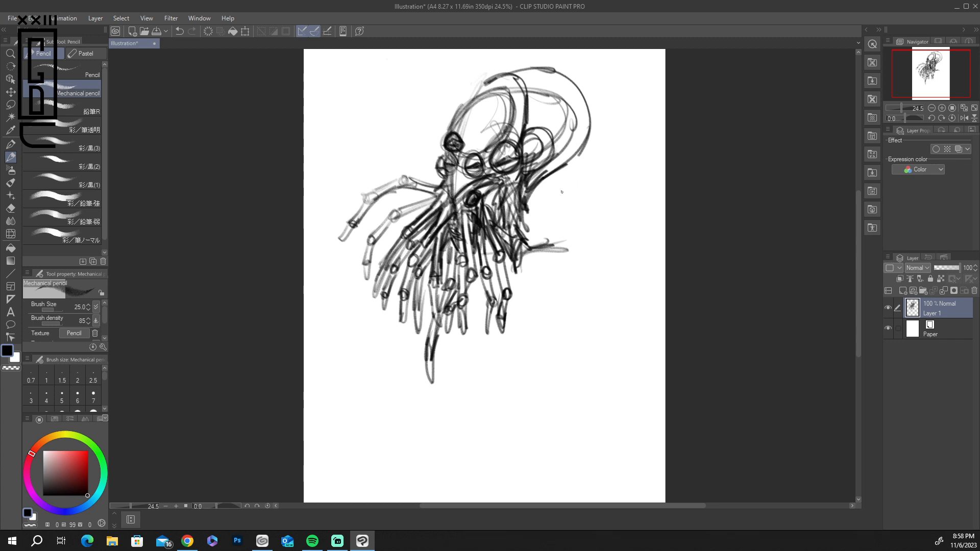
drag(441, 186, 433, 201)
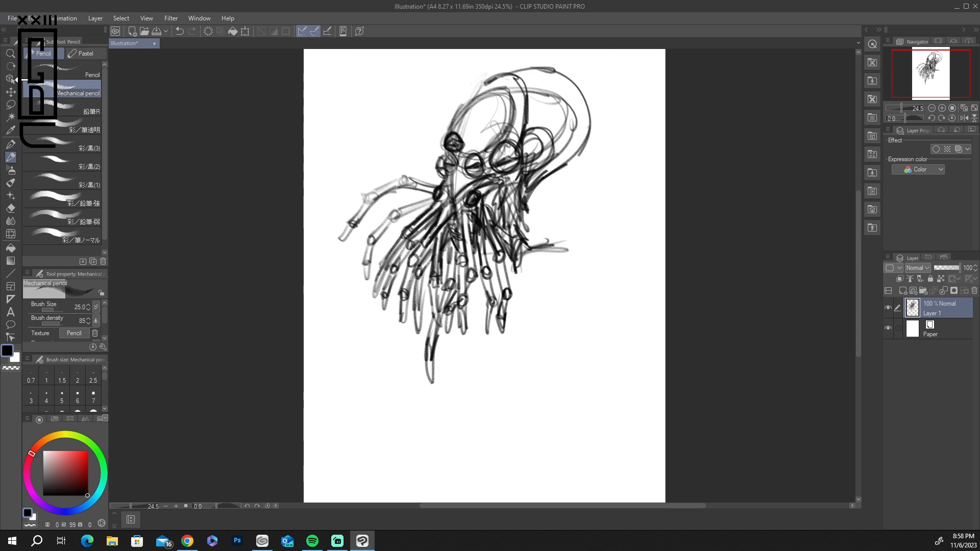
Step: Scale the sketch layer down and move it to the upper-left part of the page
click(11, 91)
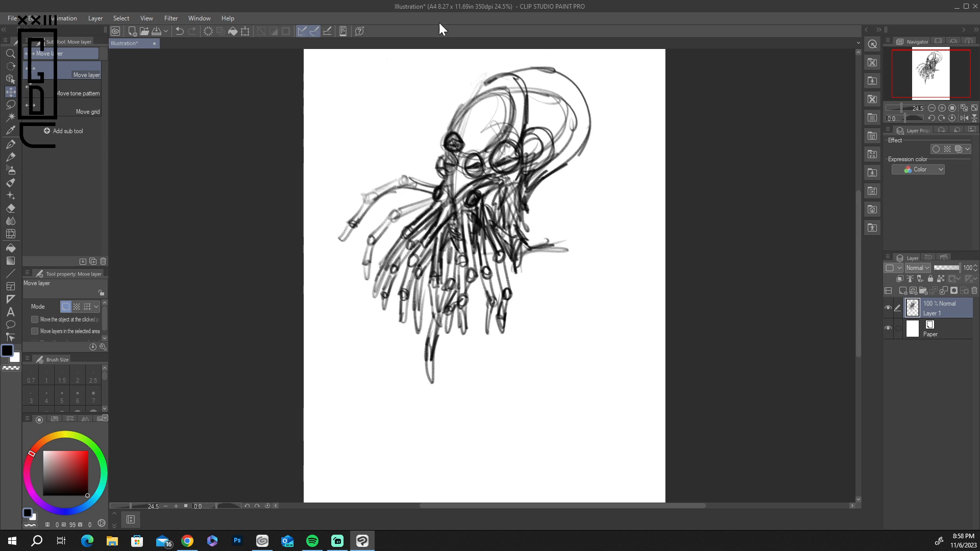
click(245, 33)
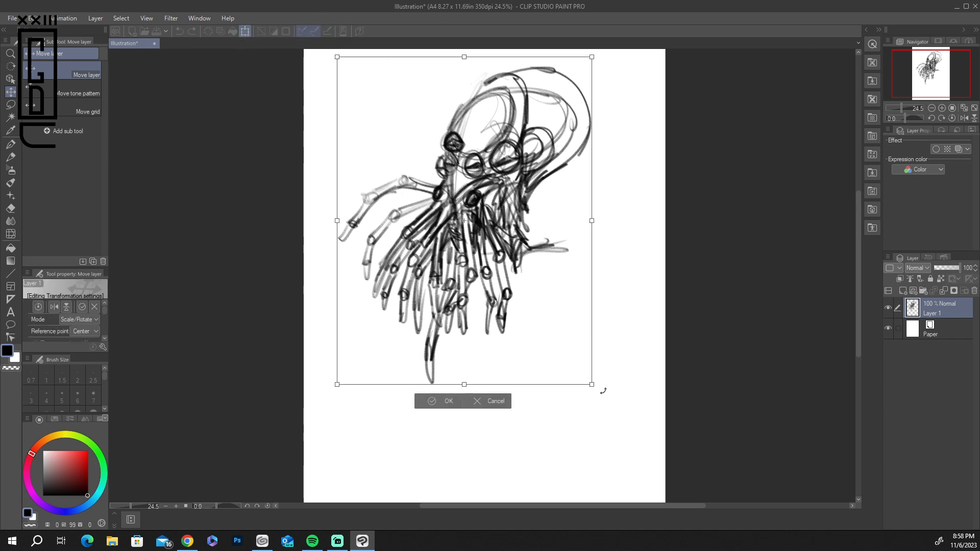
drag(591, 384, 528, 303)
drag(454, 137, 434, 143)
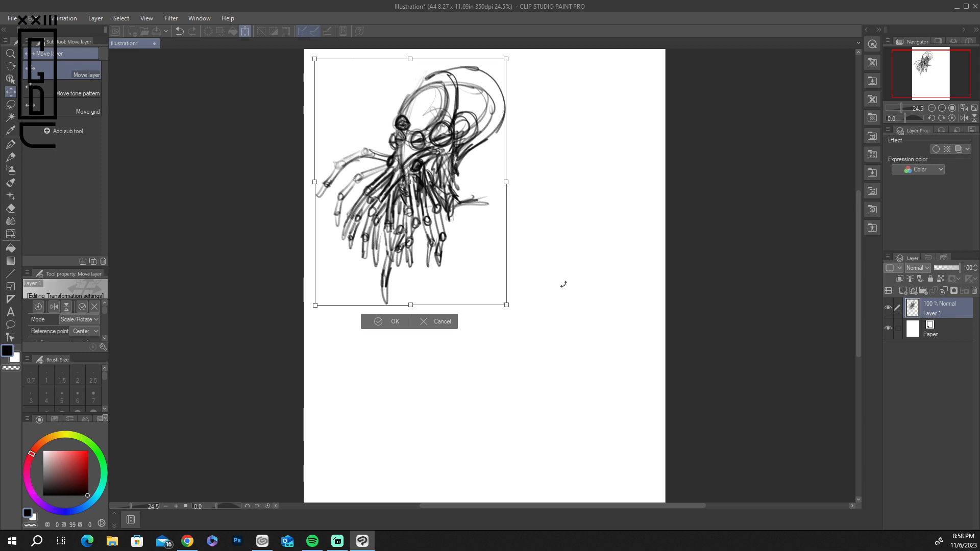
click(381, 327)
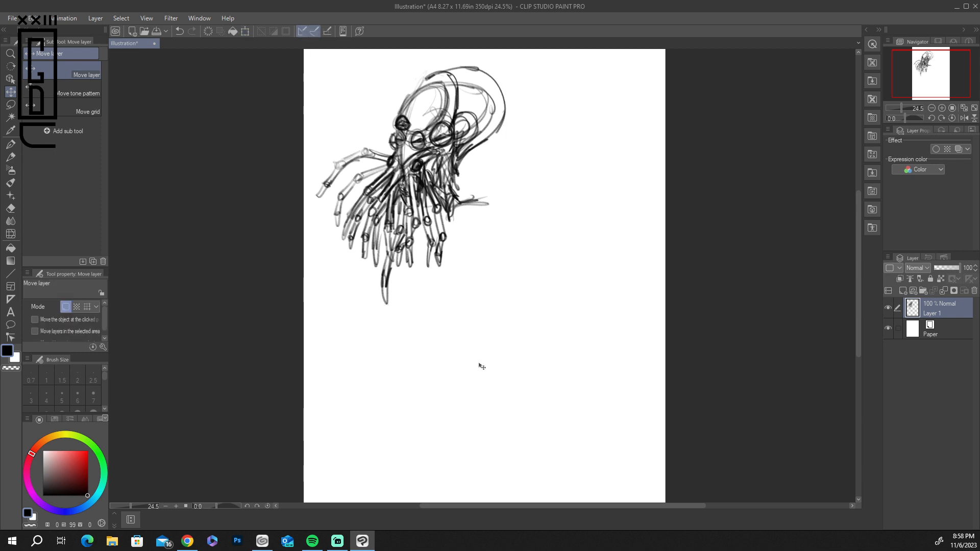
Step: Fade the sketch layer to 49% opacity and add a new layer above it for inking with the G-pen
drag(959, 269, 947, 269)
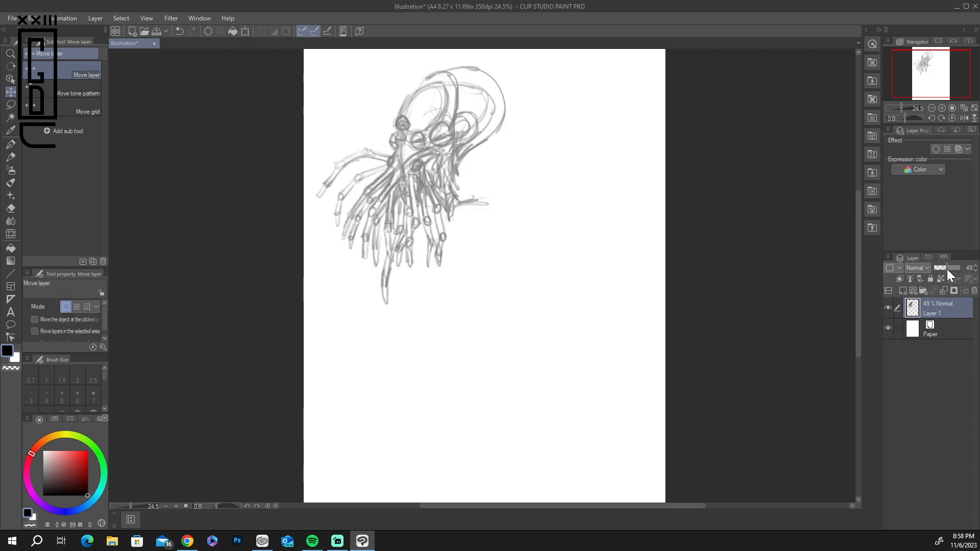
click(903, 291)
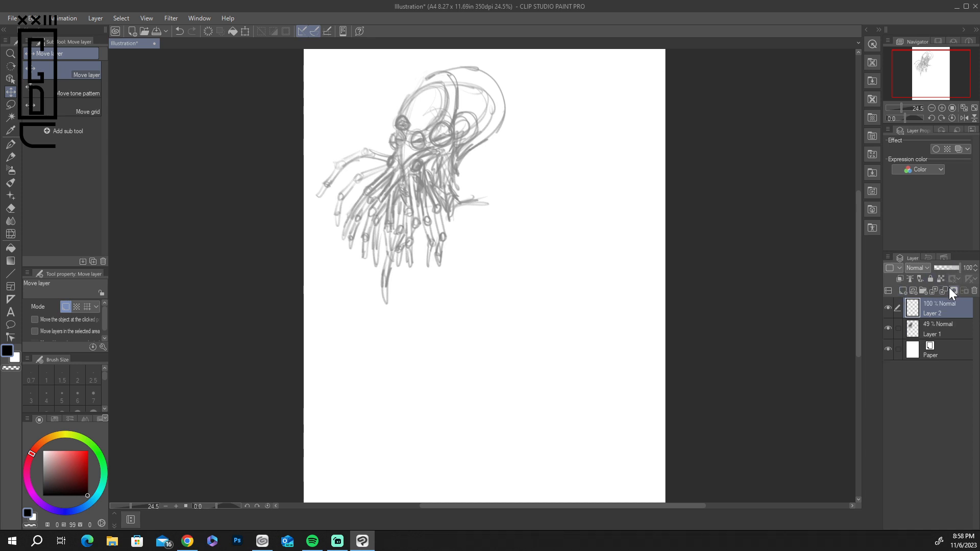
click(11, 156)
click(11, 144)
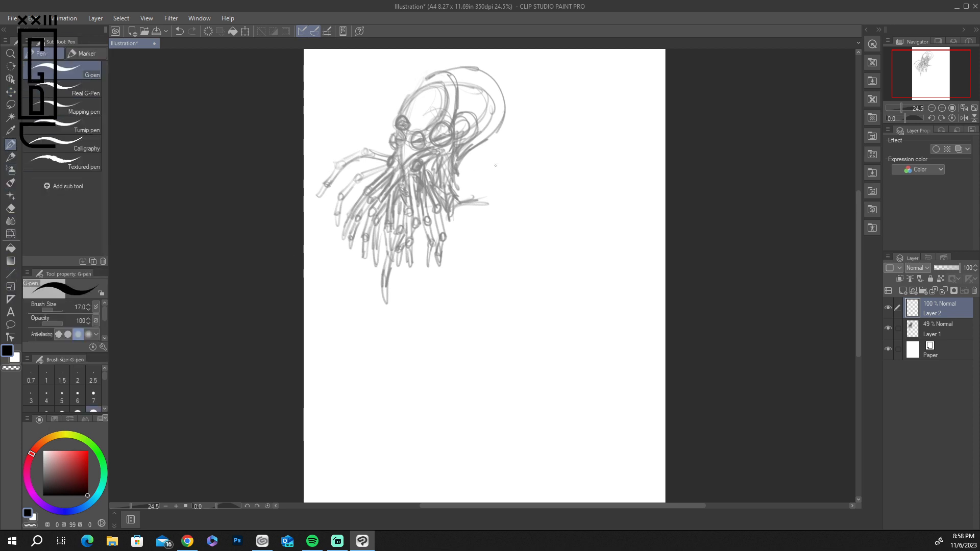
scroll(476, 116, up, 3)
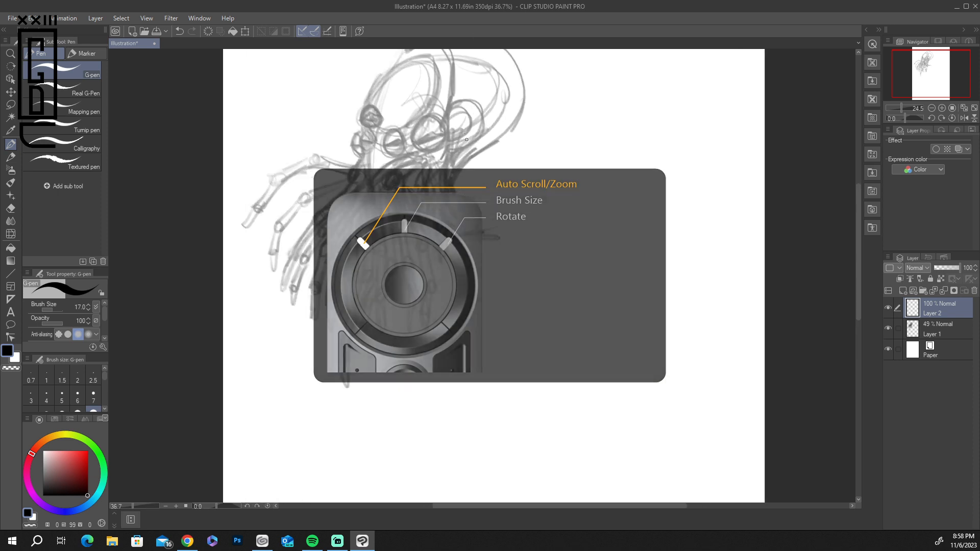
scroll(465, 143, down, 1)
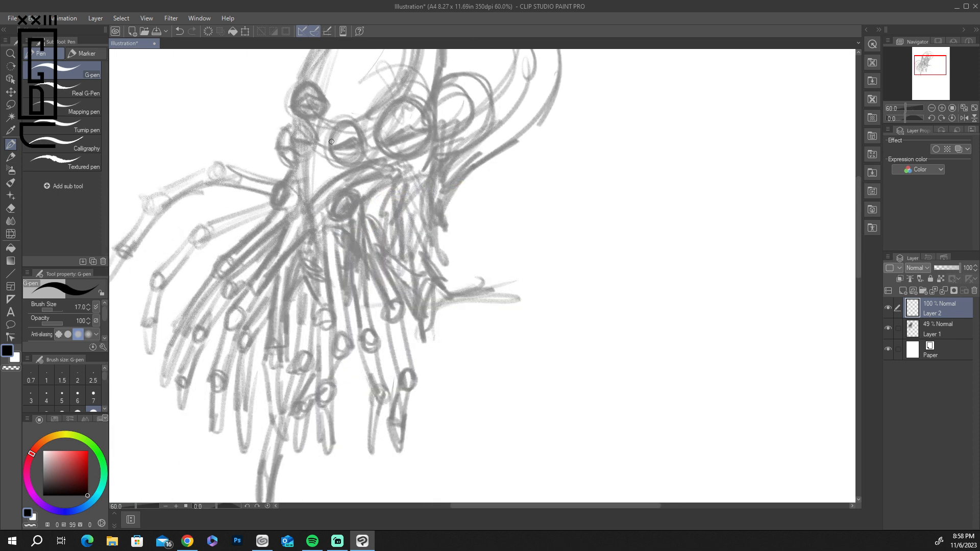
click(88, 309)
click(88, 309)
click(87, 310)
click(87, 310)
click(87, 311)
mouse_move(330, 145)
mouse_down()
mouse_move(350, 125)
mouse_move(363, 141)
mouse_move(346, 124)
mouse_move(329, 149)
mouse_up()
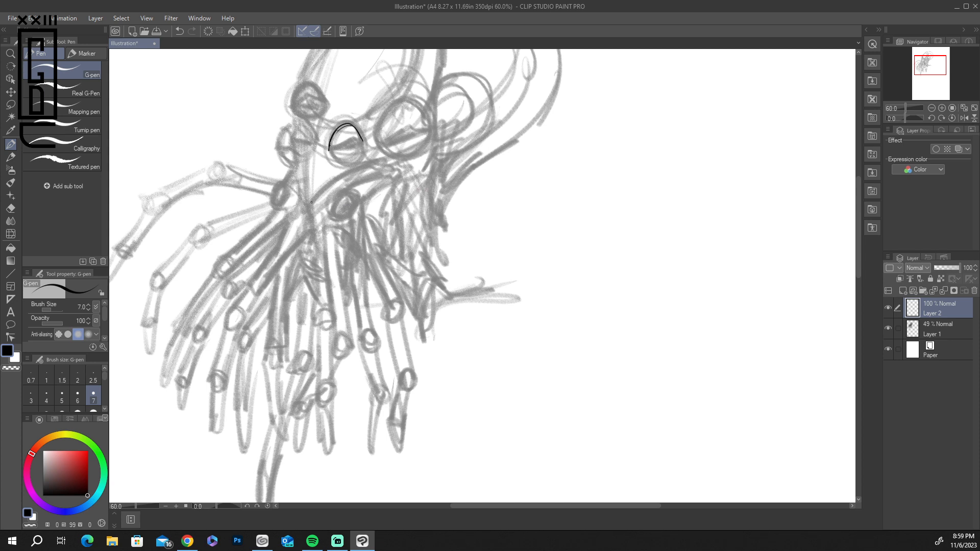
drag(347, 114, 334, 132)
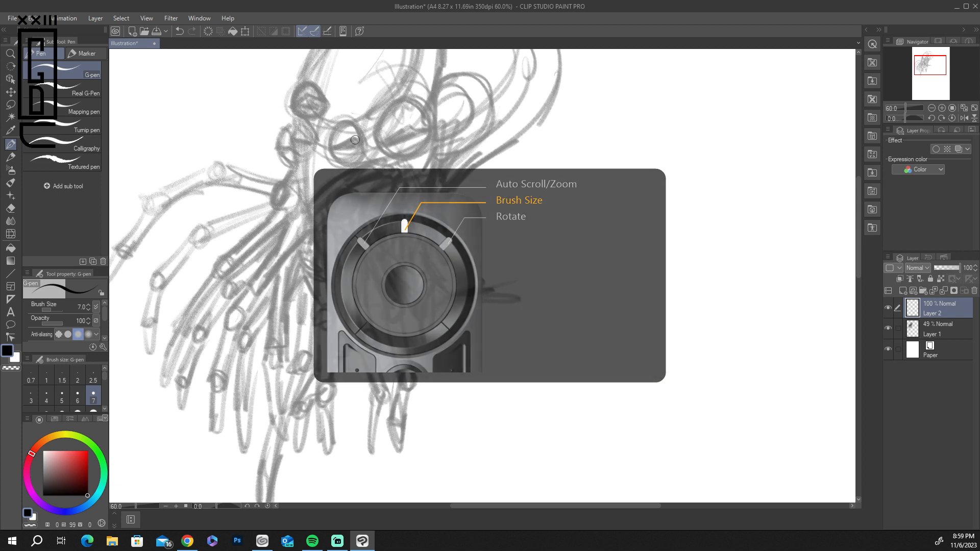
Step: Set the G-pen brush size to 15 and ink the middle eye as a bold circle with a dark slit pupil
key(bracketright)
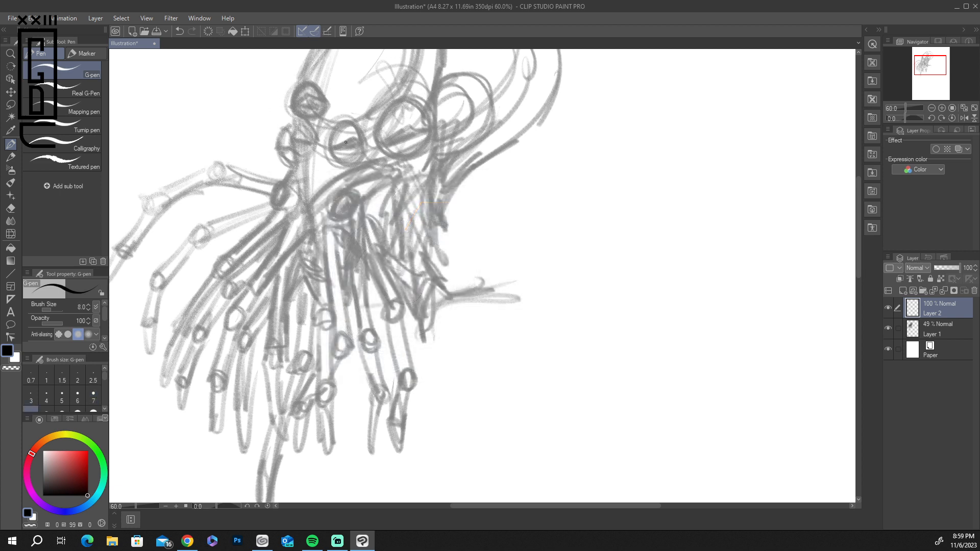
key(bracketright)
key(bracketright)
key(bracketright)
key(bracketright)
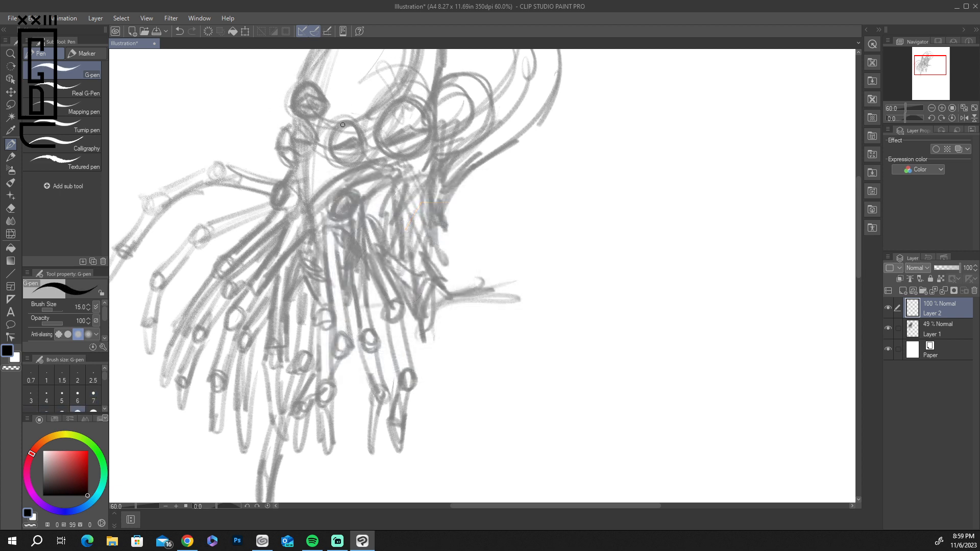
mouse_move(332, 149)
mouse_down()
mouse_move(357, 140)
mouse_move(331, 151)
mouse_move(360, 144)
mouse_move(339, 133)
mouse_move(353, 123)
mouse_move(357, 132)
mouse_move(331, 156)
mouse_move(359, 145)
mouse_move(354, 129)
mouse_move(362, 140)
mouse_move(337, 161)
mouse_up()
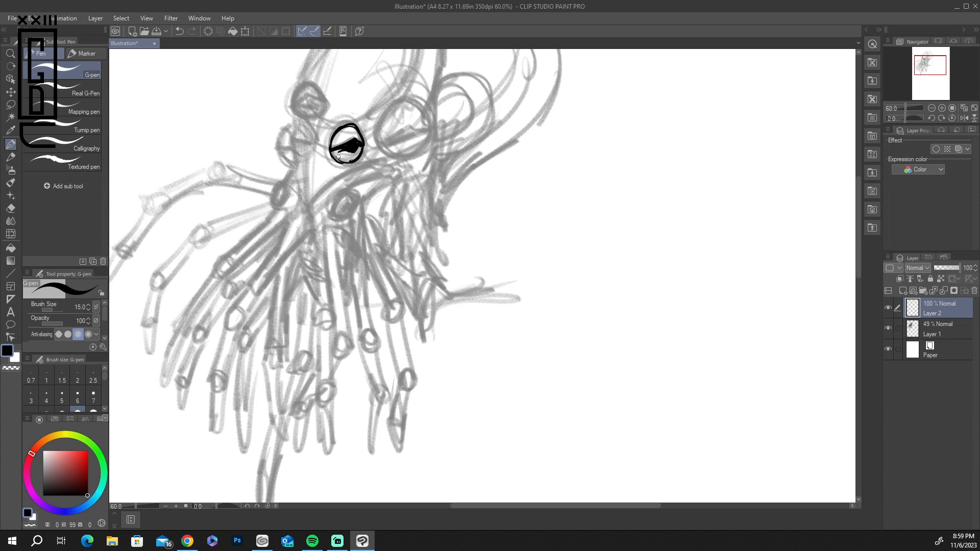
Step: Ink the two small eyes at the left edge of the face and the eye above them, each with a slit pupil
mouse_move(306, 125)
mouse_down()
mouse_move(296, 151)
mouse_move(295, 132)
mouse_move(310, 143)
mouse_move(296, 144)
mouse_move(313, 141)
mouse_move(291, 121)
mouse_move(276, 145)
mouse_move(289, 149)
mouse_move(278, 149)
mouse_move(283, 159)
mouse_move(291, 158)
mouse_move(296, 104)
mouse_up()
drag(287, 180, 289, 164)
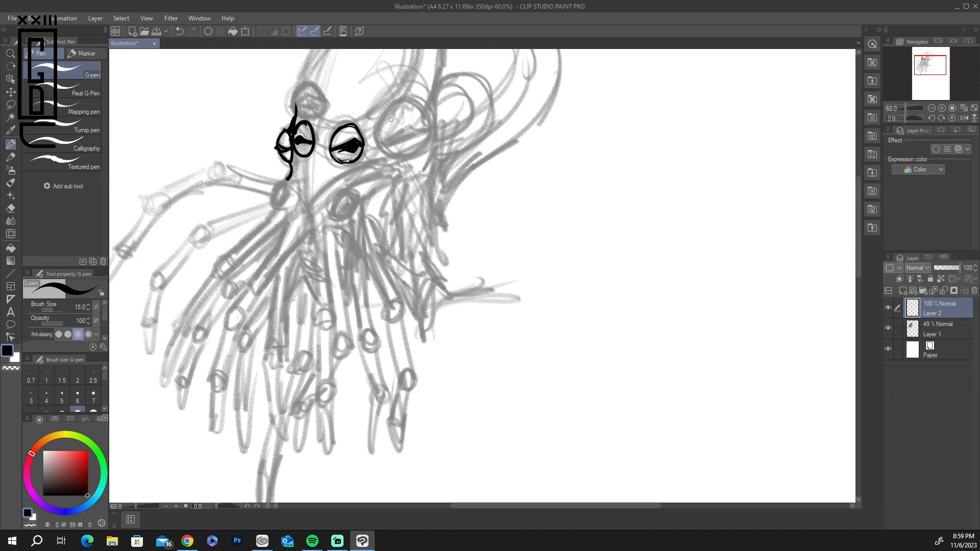
mouse_move(311, 83)
mouse_down()
mouse_move(296, 93)
mouse_move(325, 102)
mouse_move(321, 112)
mouse_move(306, 97)
mouse_move(323, 101)
mouse_move(297, 104)
mouse_move(331, 101)
mouse_move(321, 118)
mouse_move(289, 95)
mouse_move(305, 68)
mouse_up()
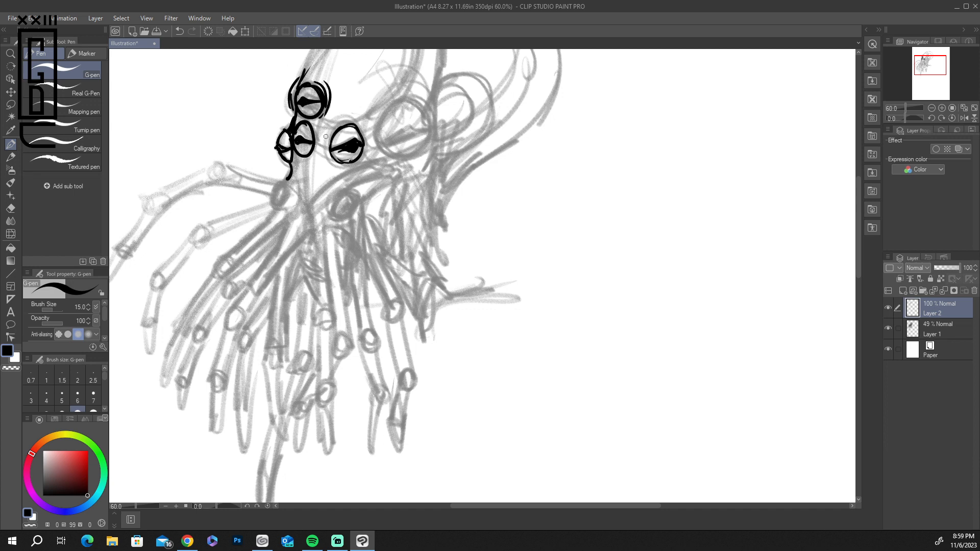
Step: Ink the nostrils, the rim around the middle eye, and the two lower eyes beside the mouth with their pupils
mouse_move(291, 169)
mouse_down()
mouse_move(289, 183)
mouse_move(369, 153)
mouse_move(341, 117)
mouse_move(324, 122)
mouse_move(315, 179)
mouse_move(297, 162)
mouse_move(307, 180)
mouse_move(296, 186)
mouse_move(302, 200)
mouse_move(355, 170)
mouse_move(332, 200)
mouse_move(339, 210)
mouse_move(363, 196)
mouse_move(340, 192)
mouse_move(336, 215)
mouse_move(361, 208)
mouse_up()
mouse_move(285, 180)
mouse_down()
mouse_move(269, 207)
mouse_move(270, 188)
mouse_move(272, 198)
mouse_up()
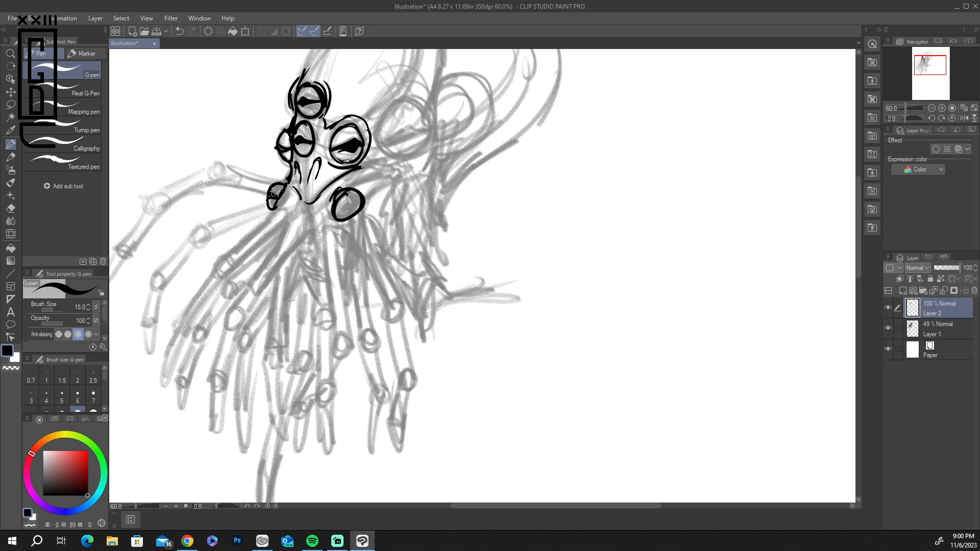
mouse_move(349, 204)
mouse_down()
mouse_move(340, 209)
mouse_move(359, 211)
mouse_move(348, 223)
mouse_move(374, 176)
mouse_up()
mouse_move(334, 222)
mouse_down()
mouse_move(327, 203)
mouse_move(332, 221)
mouse_up()
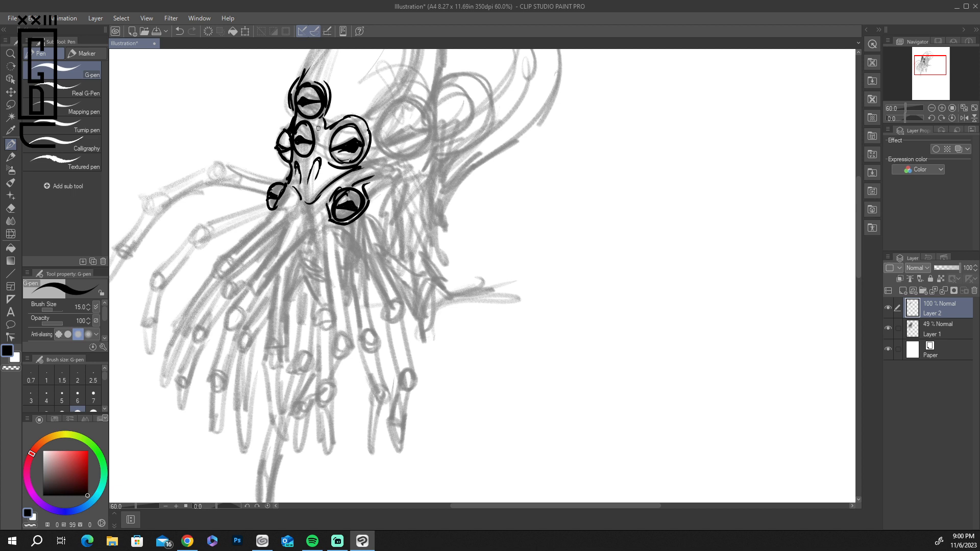
Step: Ink two long jointed tentacles running down and left from the mouth, adding creases at their knuckles
mouse_move(275, 210)
mouse_down()
mouse_move(171, 333)
mouse_move(159, 385)
mouse_move(213, 284)
mouse_move(284, 223)
mouse_up()
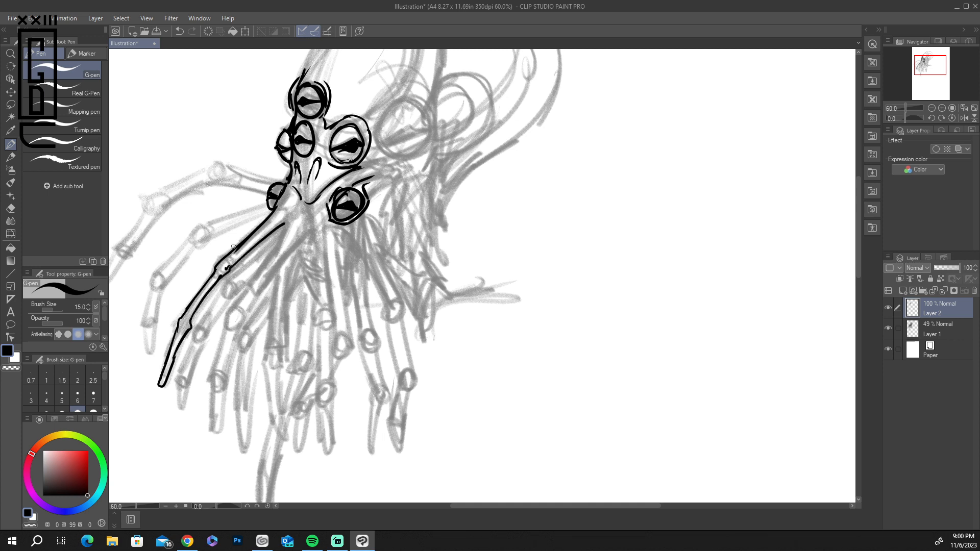
drag(228, 266, 233, 253)
drag(230, 265, 236, 254)
mouse_move(278, 228)
mouse_down()
mouse_move(294, 219)
mouse_move(263, 282)
mouse_move(245, 287)
mouse_up()
drag(276, 269, 226, 329)
mouse_move(255, 295)
mouse_down()
mouse_move(236, 333)
mouse_move(242, 317)
mouse_up()
mouse_move(239, 327)
mouse_down()
mouse_move(225, 369)
mouse_move(211, 376)
mouse_move(224, 379)
mouse_up()
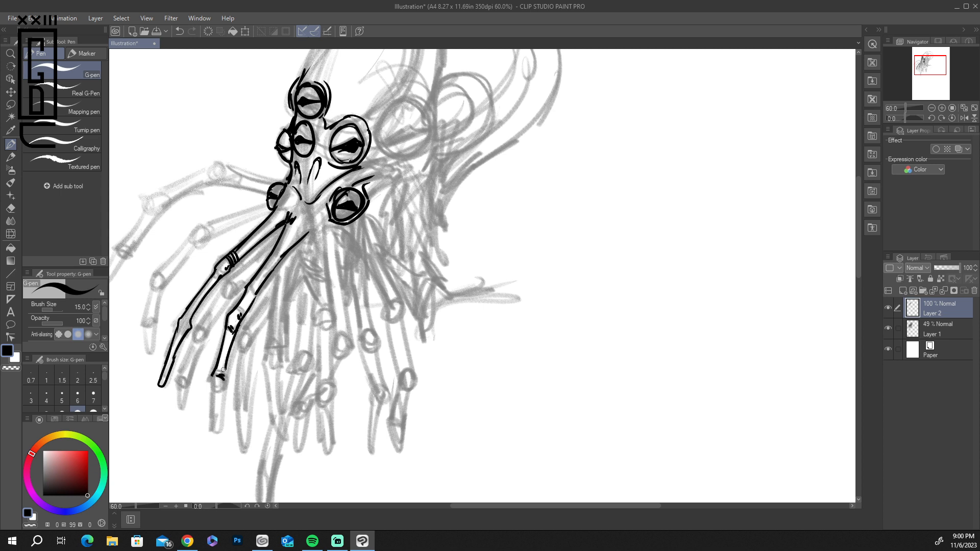
Step: Ink the mouth creases and the two outermost jointed tentacles arching to the left with pointed tips
drag(305, 226, 321, 261)
mouse_move(330, 210)
mouse_down()
mouse_move(322, 228)
mouse_move(338, 227)
mouse_move(309, 219)
mouse_up()
mouse_move(267, 201)
mouse_down()
mouse_move(203, 227)
mouse_move(184, 247)
mouse_move(266, 217)
mouse_up()
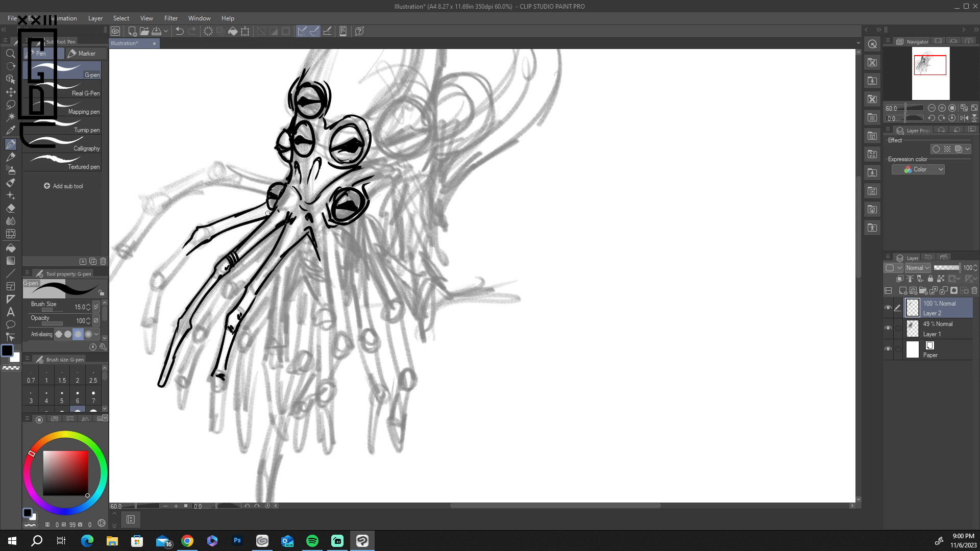
mouse_move(185, 243)
mouse_down()
mouse_move(151, 282)
mouse_move(162, 285)
mouse_move(143, 326)
mouse_up()
drag(160, 286, 143, 350)
drag(146, 350, 146, 328)
drag(165, 278, 159, 285)
drag(163, 274, 152, 284)
mouse_move(211, 230)
mouse_down()
mouse_move(205, 239)
mouse_move(267, 211)
mouse_move(212, 169)
mouse_move(156, 201)
mouse_move(120, 250)
mouse_move(114, 279)
mouse_up()
mouse_move(131, 246)
mouse_down()
mouse_move(171, 203)
mouse_move(220, 177)
mouse_move(268, 195)
mouse_up()
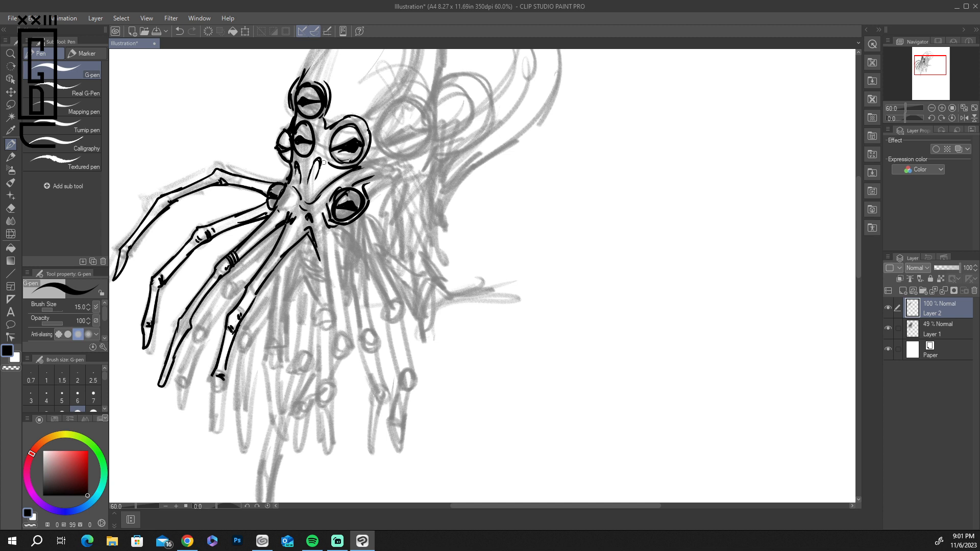
Step: Ink the jointed tentacle hanging to the right below the mouth, ending in a dark pointed tip
drag(315, 246, 321, 273)
mouse_move(336, 229)
mouse_down()
mouse_move(332, 328)
mouse_move(347, 325)
mouse_move(348, 338)
mouse_move(330, 354)
mouse_move(341, 359)
mouse_move(336, 374)
mouse_move(327, 363)
mouse_move(320, 377)
mouse_up()
mouse_move(338, 369)
mouse_down()
mouse_move(323, 395)
mouse_move(316, 386)
mouse_move(316, 412)
mouse_up()
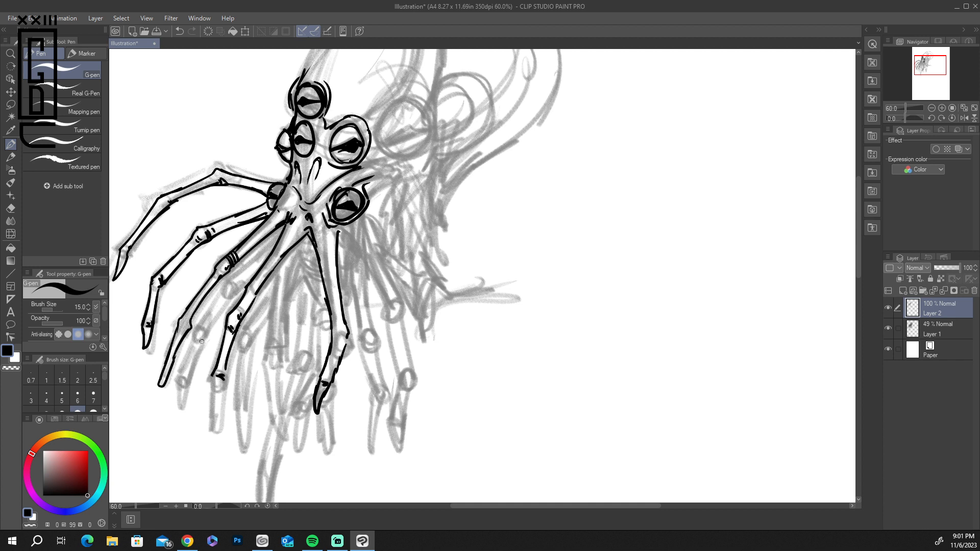
Step: Add the pointed tip to the fourth tentacle from the left and ink a thin straight tentacle beside it
drag(212, 376, 212, 406)
mouse_move(228, 363)
mouse_down()
mouse_move(221, 387)
mouse_move(223, 367)
mouse_up()
mouse_move(303, 241)
mouse_down()
mouse_move(313, 248)
mouse_move(266, 259)
mouse_move(280, 272)
mouse_move(272, 328)
mouse_up()
mouse_move(273, 270)
mouse_down()
mouse_move(261, 351)
mouse_move(270, 385)
mouse_up()
mouse_move(263, 341)
mouse_down()
mouse_move(261, 398)
mouse_move(269, 321)
mouse_up()
Step: Ink a jointed tentacle in the gap between the third and fourth left tentacles, with knuckle creases
drag(272, 238, 225, 293)
mouse_move(230, 284)
mouse_down()
mouse_move(236, 291)
mouse_move(260, 266)
mouse_move(205, 335)
mouse_up()
drag(233, 301, 211, 337)
drag(210, 333, 192, 382)
mouse_move(216, 335)
mouse_down()
mouse_move(192, 394)
mouse_move(219, 331)
mouse_up()
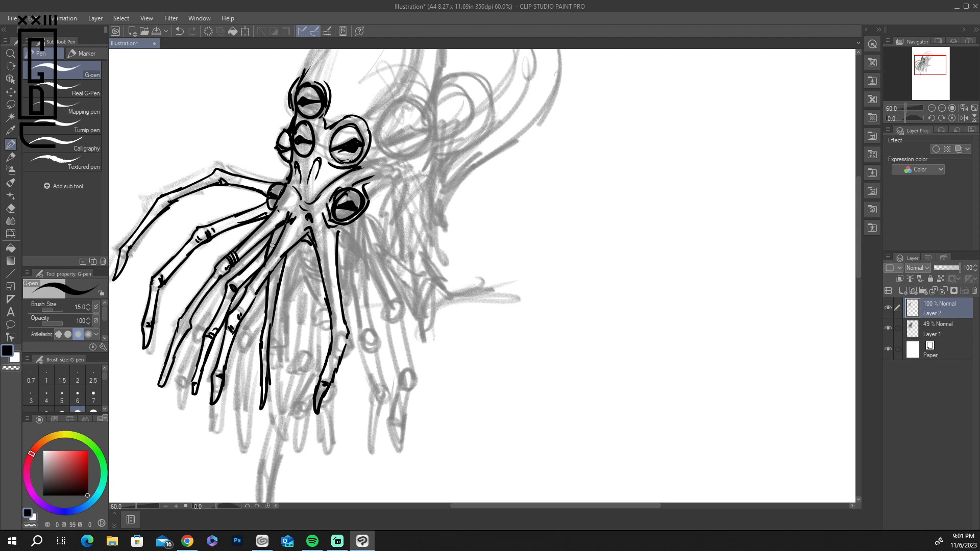
Step: Ink small round details under the mouth and a bent tentacle curling right behind the central one
mouse_move(307, 246)
mouse_down()
mouse_move(302, 262)
mouse_move(312, 246)
mouse_move(307, 264)
mouse_move(318, 261)
mouse_move(298, 252)
mouse_move(271, 329)
mouse_up()
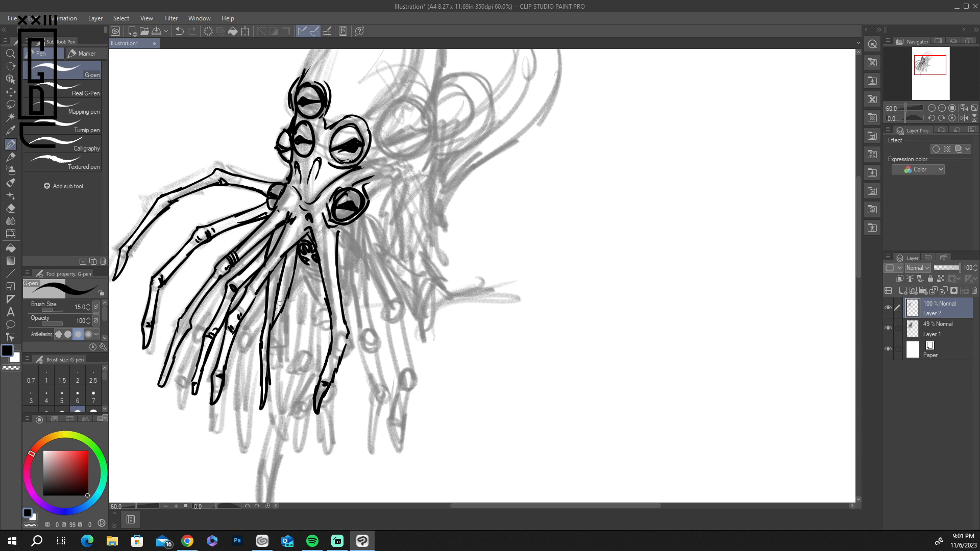
mouse_move(288, 256)
mouse_down()
mouse_move(251, 343)
mouse_move(268, 339)
mouse_move(279, 358)
mouse_move(266, 354)
mouse_move(276, 350)
mouse_move(306, 374)
mouse_move(316, 368)
mouse_move(351, 416)
mouse_up()
mouse_move(306, 382)
mouse_down()
mouse_move(328, 370)
mouse_move(305, 361)
mouse_move(281, 377)
mouse_up()
drag(286, 371, 276, 370)
drag(255, 333, 259, 348)
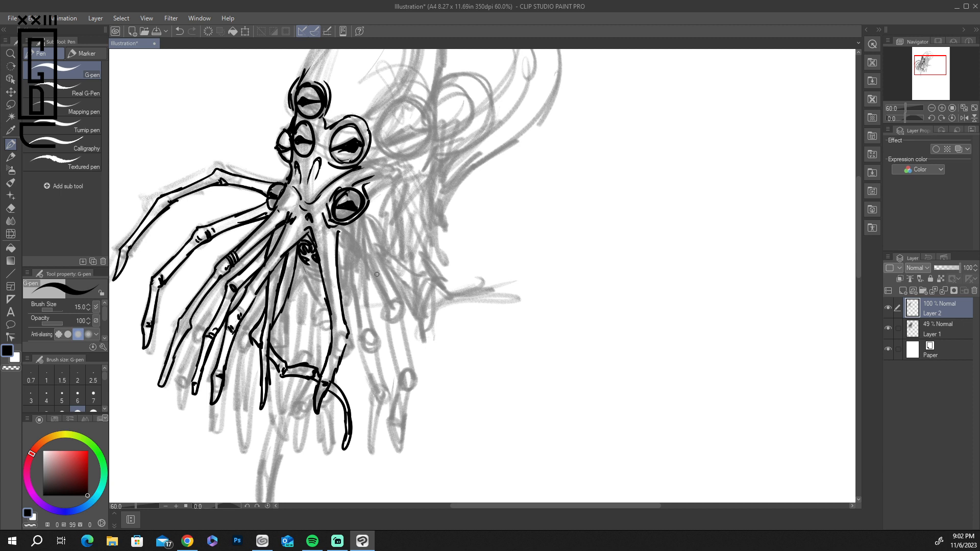
Step: Ink the largest eye with its cheek line, and outline the domed skull with the curved band behind it
mouse_move(411, 102)
mouse_down()
mouse_move(390, 107)
mouse_move(427, 106)
mouse_move(403, 153)
mouse_move(404, 129)
mouse_move(422, 127)
mouse_move(388, 140)
mouse_move(427, 130)
mouse_move(406, 131)
mouse_move(424, 131)
mouse_move(414, 162)
mouse_move(422, 164)
mouse_move(422, 152)
mouse_move(366, 196)
mouse_up()
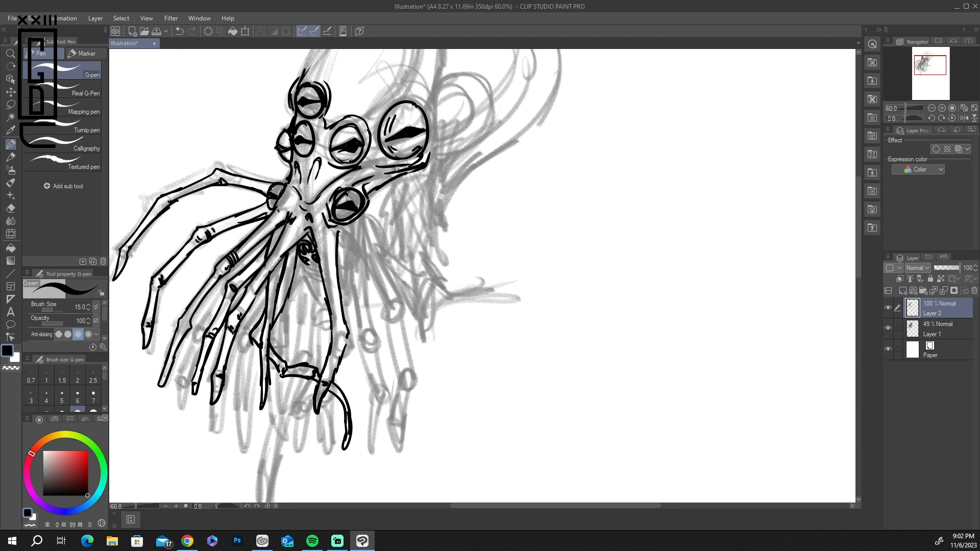
drag(287, 165, 283, 183)
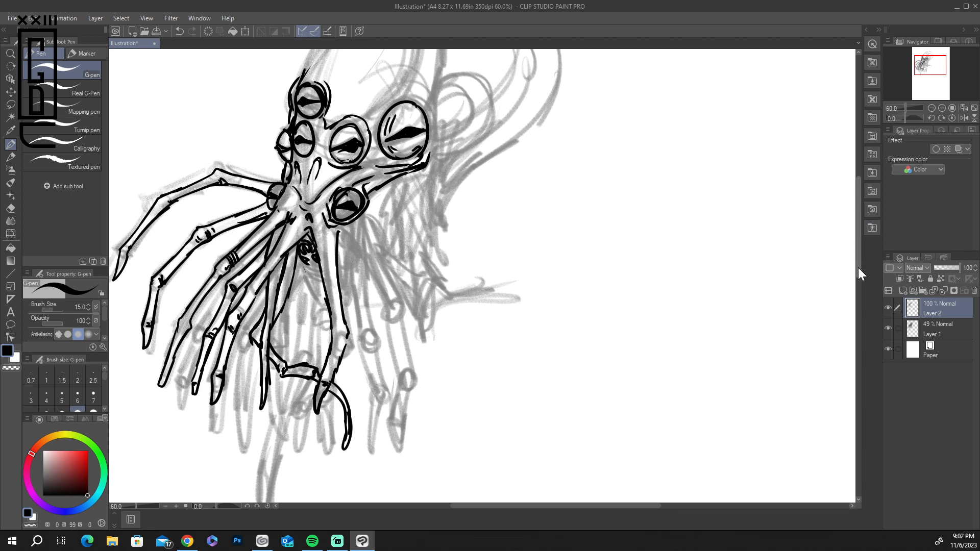
drag(858, 273, 865, 253)
mouse_move(304, 176)
mouse_down()
mouse_move(407, 104)
mouse_move(439, 113)
mouse_up()
mouse_move(411, 82)
mouse_down()
mouse_move(427, 183)
mouse_move(435, 163)
mouse_move(424, 217)
mouse_up()
mouse_move(411, 82)
mouse_down()
mouse_move(384, 88)
mouse_move(375, 107)
mouse_move(402, 74)
mouse_move(447, 129)
mouse_move(431, 208)
mouse_up()
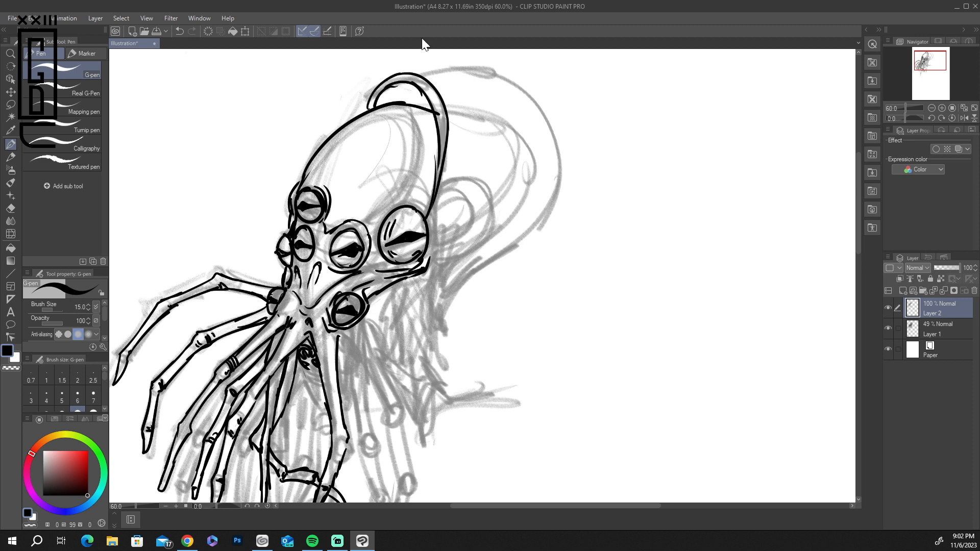
Step: Ink the large hood behind the skull with a notched outer edge, an inner arc, radiating ribs and a pointed lower end
mouse_move(398, 74)
mouse_down()
mouse_move(498, 87)
mouse_move(512, 108)
mouse_move(525, 91)
mouse_move(560, 190)
mouse_move(501, 252)
mouse_up()
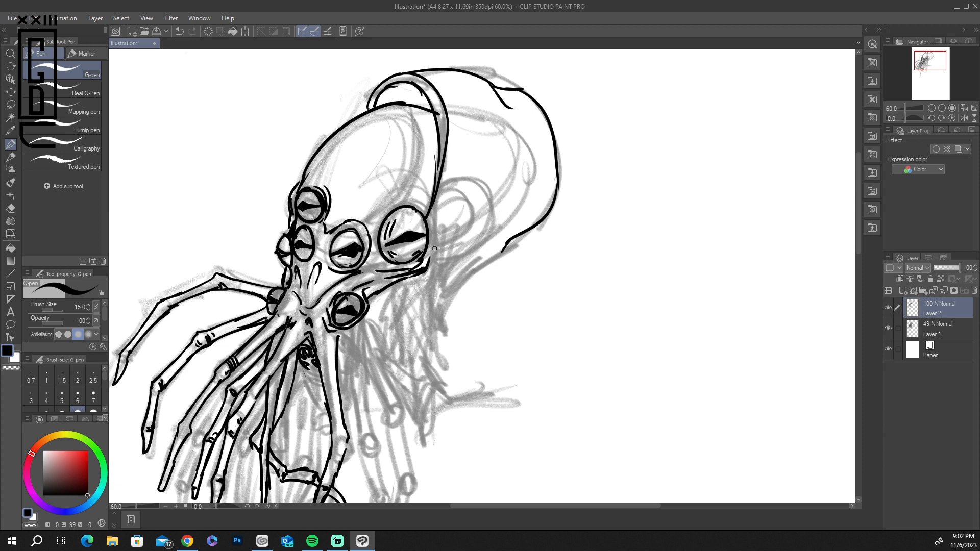
mouse_move(426, 261)
mouse_down()
mouse_move(455, 258)
mouse_move(490, 226)
mouse_move(477, 188)
mouse_up()
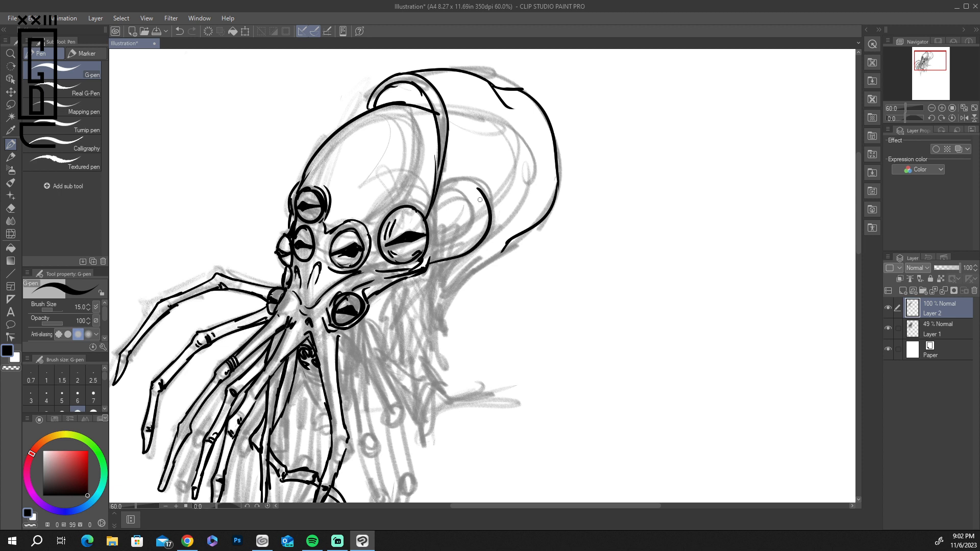
mouse_move(430, 214)
mouse_down()
mouse_move(481, 194)
mouse_move(473, 172)
mouse_move(531, 156)
mouse_up()
drag(477, 192, 533, 171)
mouse_move(435, 262)
mouse_down()
mouse_move(495, 247)
mouse_move(444, 325)
mouse_up()
mouse_move(430, 264)
mouse_down()
mouse_move(446, 309)
mouse_move(500, 246)
mouse_up()
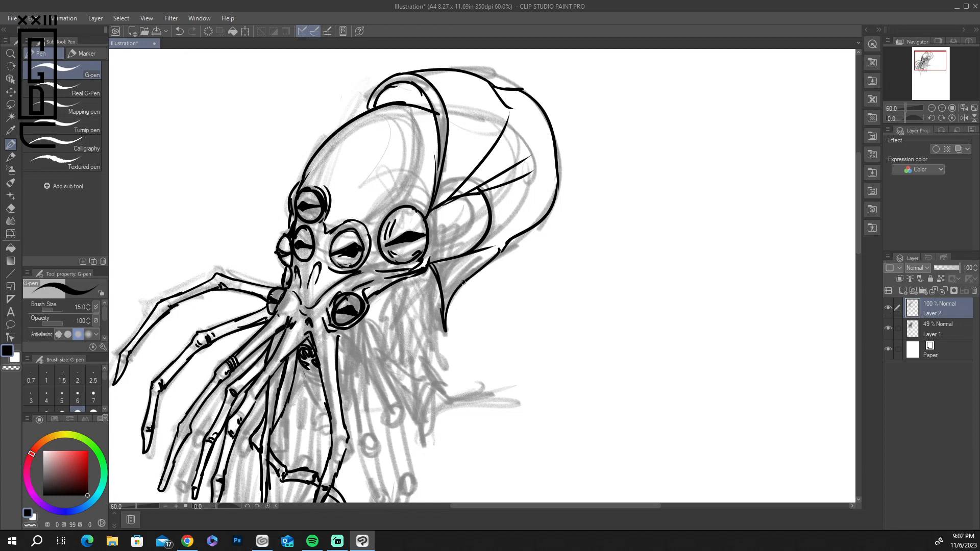
Step: Ink a long jointed tentacle descending from beneath the lower right eye to a pointed tip
drag(857, 219, 858, 258)
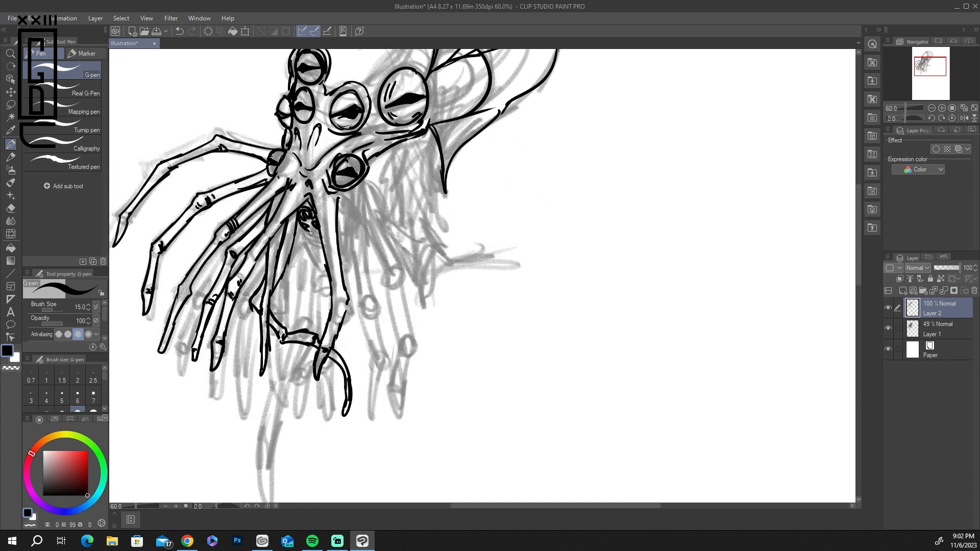
drag(264, 257, 257, 287)
mouse_move(351, 191)
mouse_down()
mouse_move(371, 264)
mouse_move(354, 251)
mouse_move(369, 260)
mouse_move(378, 302)
mouse_up()
drag(358, 268, 390, 356)
mouse_move(369, 313)
mouse_down()
mouse_move(381, 359)
mouse_move(372, 393)
mouse_up()
drag(373, 392, 390, 348)
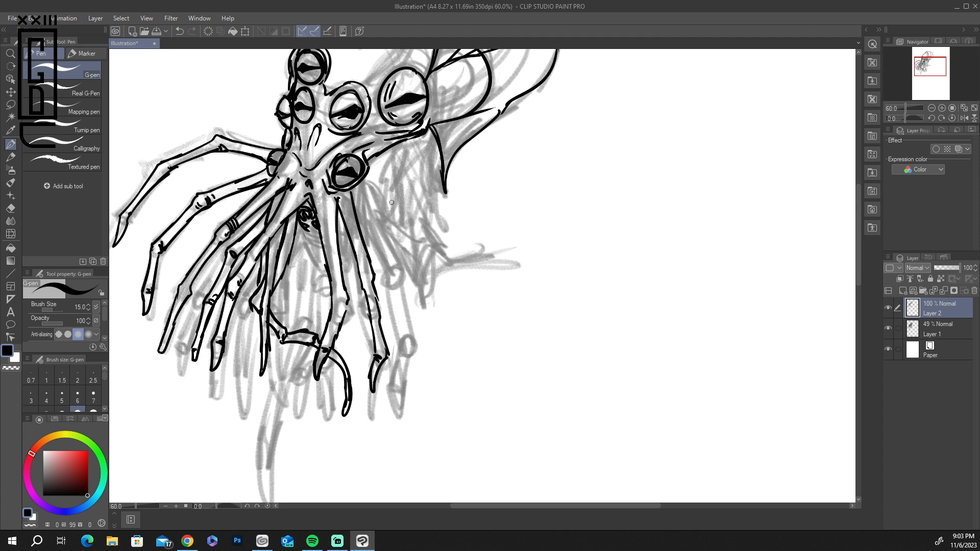
Step: Ink the rightmost jointed tentacle beside the previous one, and add short creases at the base of the central tentacle
drag(361, 184, 395, 266)
drag(332, 200, 337, 210)
drag(363, 246, 385, 276)
mouse_move(387, 262)
mouse_down()
mouse_move(415, 351)
mouse_move(401, 357)
mouse_move(411, 359)
mouse_move(390, 398)
mouse_up()
drag(409, 360, 401, 408)
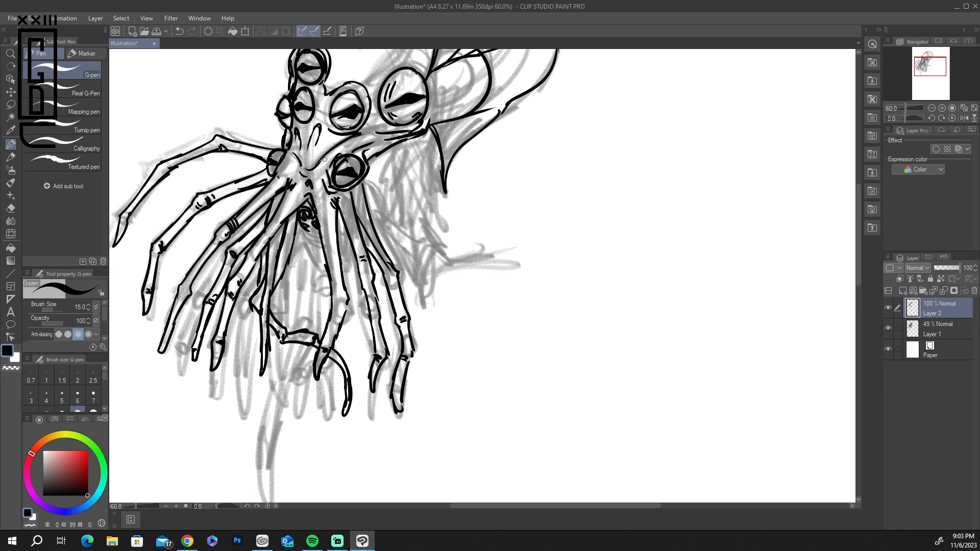
Step: Ink another long jointed tentacle on the right side, running from beneath the cheek to a rounded tip beyond the existing tentacles
drag(339, 232, 348, 241)
drag(372, 186, 375, 224)
drag(378, 159, 416, 245)
mouse_move(368, 186)
mouse_down()
mouse_move(428, 273)
mouse_move(425, 334)
mouse_up()
mouse_move(427, 271)
mouse_down()
mouse_move(443, 346)
mouse_move(425, 339)
mouse_move(438, 384)
mouse_up()
mouse_move(443, 341)
mouse_down()
mouse_move(450, 408)
mouse_move(436, 337)
mouse_up()
drag(415, 273, 406, 244)
drag(381, 159, 390, 186)
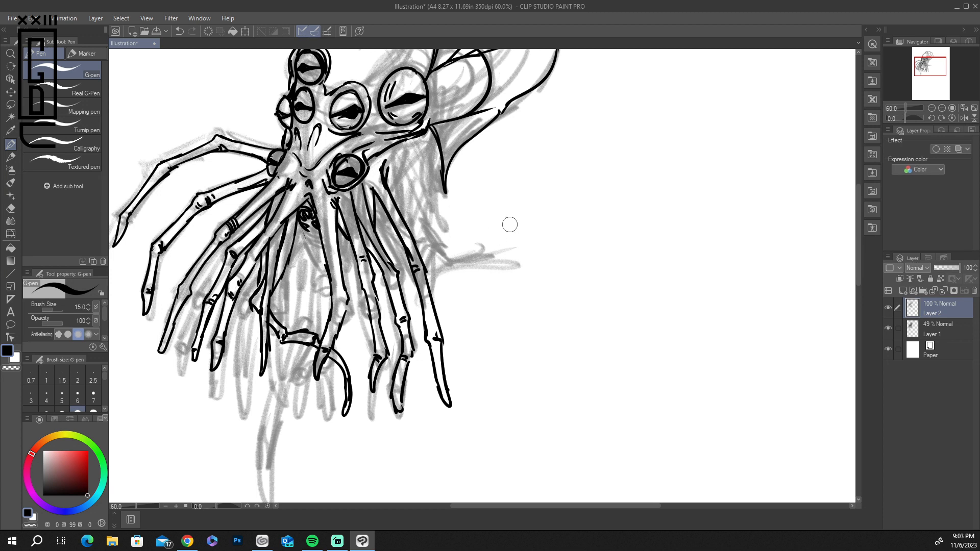
Step: Ink long vertical folds for the neck beneath the cheek line, between the rightmost tentacle and the pointed end of the hood
mouse_move(387, 159)
mouse_down()
mouse_move(415, 144)
mouse_move(438, 225)
mouse_up()
mouse_move(414, 143)
mouse_down()
mouse_move(419, 212)
mouse_move(432, 223)
mouse_up()
drag(390, 189, 412, 226)
drag(414, 148, 404, 216)
drag(414, 151, 409, 226)
mouse_move(416, 192)
mouse_down()
mouse_move(423, 240)
mouse_move(453, 252)
mouse_up()
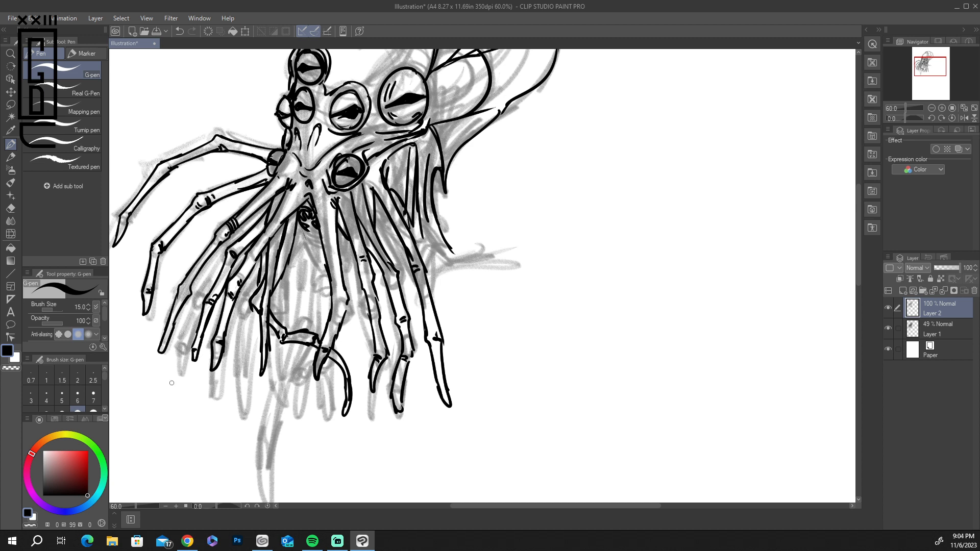
Step: Set the brush size to 17 and ink two longer tentacles extending below the others, one on each side of the cluster
key(])
scroll(171, 383, down, 5)
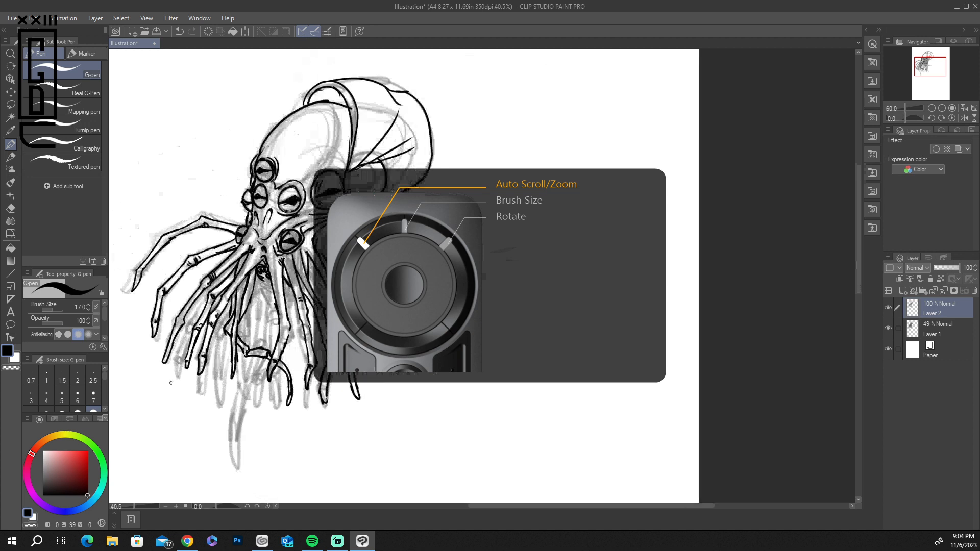
scroll(171, 383, up, 3)
scroll(172, 382, down, 1)
scroll(172, 382, up, 4)
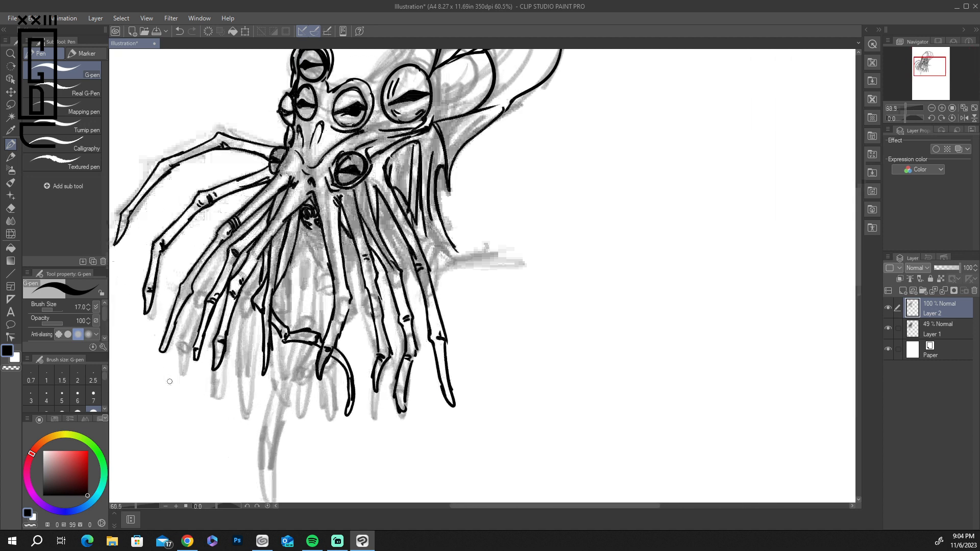
scroll(169, 381, down, 2)
scroll(169, 381, up, 1)
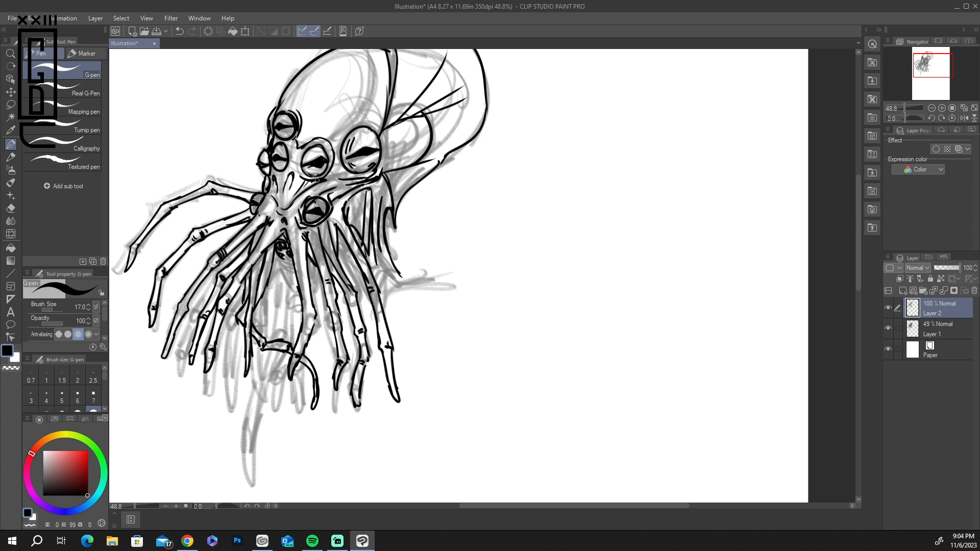
drag(282, 257, 292, 267)
mouse_move(245, 289)
mouse_down()
mouse_move(170, 431)
mouse_move(212, 355)
mouse_up()
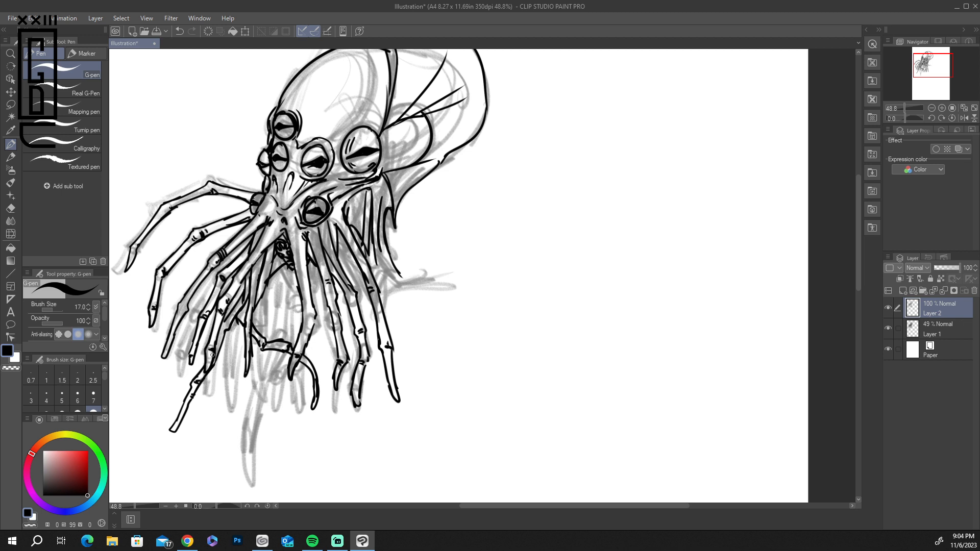
mouse_move(305, 262)
mouse_down()
mouse_move(329, 348)
mouse_move(336, 327)
mouse_move(331, 361)
mouse_move(360, 437)
mouse_up()
drag(341, 402, 362, 450)
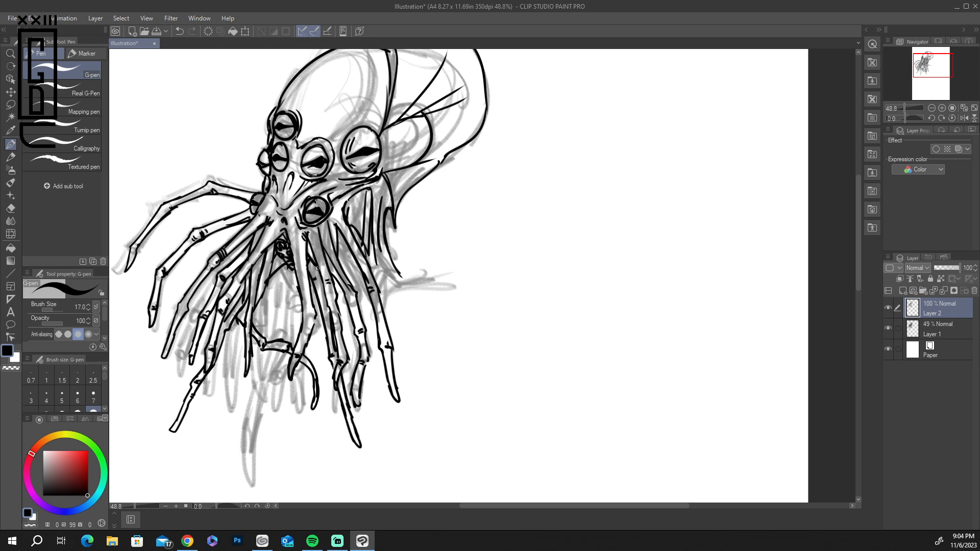
Step: Fill the openings beneath the cheek and along the neck folds with solid black shadows
drag(337, 237, 334, 253)
mouse_move(355, 203)
mouse_down()
mouse_move(368, 188)
mouse_move(352, 202)
mouse_move(368, 190)
mouse_move(364, 210)
mouse_move(355, 208)
mouse_move(370, 193)
mouse_move(361, 217)
mouse_up()
drag(379, 184, 373, 204)
mouse_move(381, 184)
mouse_down()
mouse_move(371, 206)
mouse_move(355, 197)
mouse_move(394, 194)
mouse_move(380, 197)
mouse_move(397, 218)
mouse_move(388, 241)
mouse_move(391, 209)
mouse_move(388, 242)
mouse_up()
drag(388, 209, 386, 236)
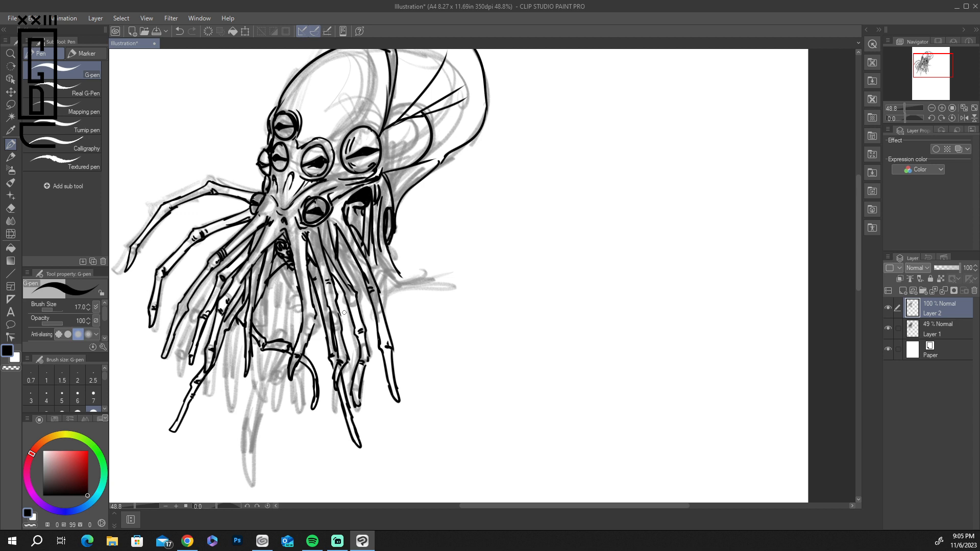
Step: Ink the ear fin behind the largest eye with radiating lines, and add tapered hatching along the hood's lower outer edge
mouse_move(384, 175)
mouse_down()
mouse_move(438, 162)
mouse_move(455, 123)
mouse_move(476, 107)
mouse_up()
mouse_move(382, 161)
mouse_down()
mouse_move(383, 139)
mouse_move(423, 119)
mouse_move(421, 152)
mouse_move(401, 165)
mouse_move(401, 125)
mouse_move(404, 145)
mouse_move(378, 170)
mouse_up()
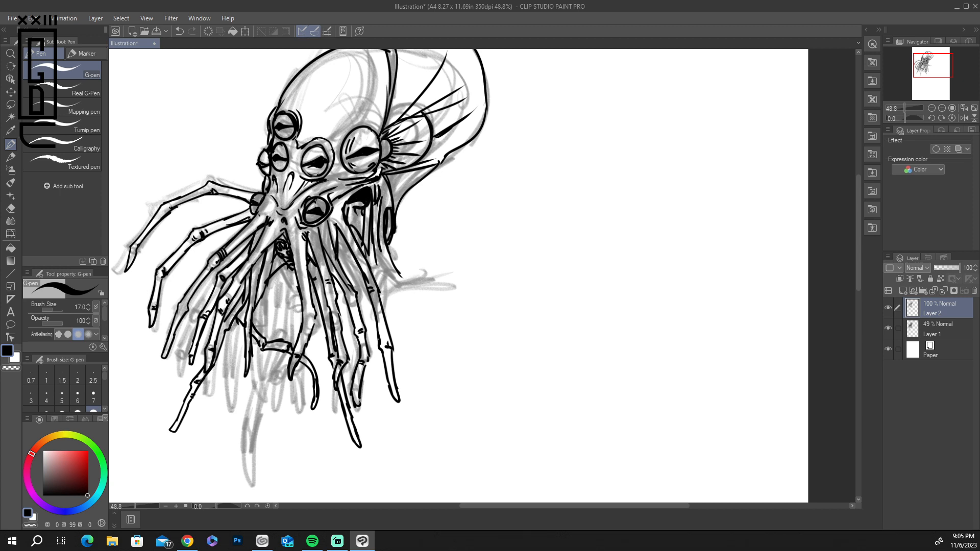
mouse_move(423, 111)
mouse_down()
mouse_move(461, 102)
mouse_move(457, 94)
mouse_up()
drag(404, 120, 434, 127)
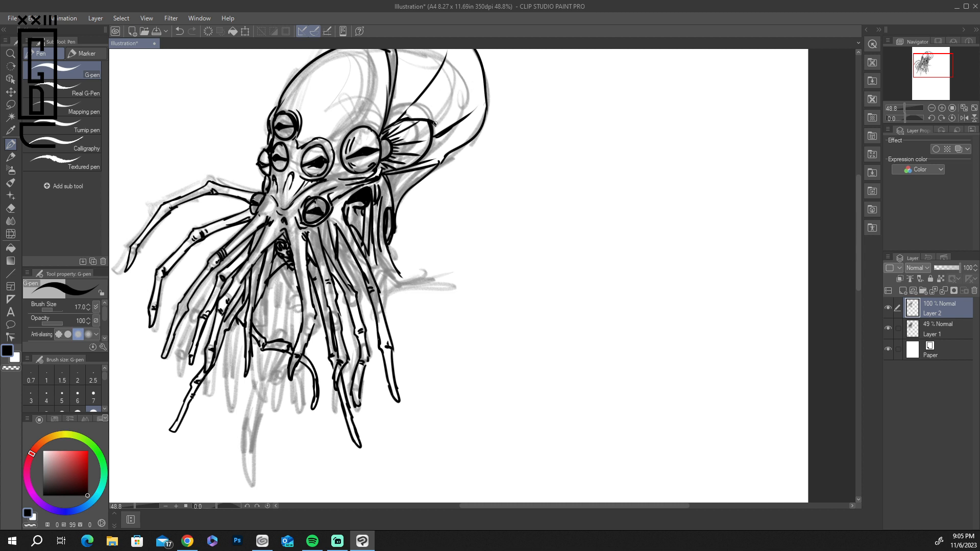
mouse_move(405, 118)
mouse_down()
mouse_move(481, 72)
mouse_move(425, 125)
mouse_move(445, 117)
mouse_move(429, 145)
mouse_move(464, 131)
mouse_move(435, 158)
mouse_up()
mouse_move(487, 106)
mouse_down()
mouse_move(466, 122)
mouse_move(474, 126)
mouse_move(462, 142)
mouse_move(405, 187)
mouse_up()
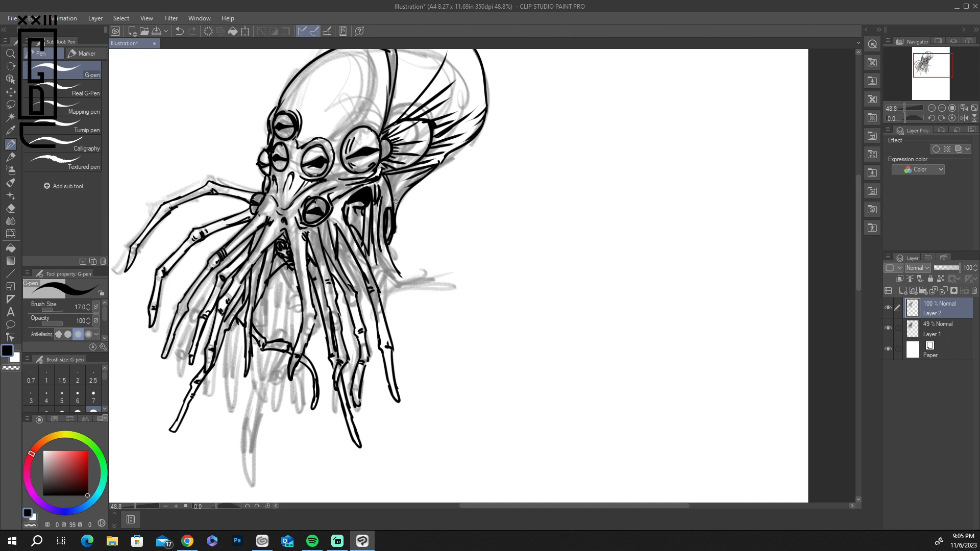
Step: Ink curved ribs across the upper hood, and add an angular brow line above the largest eye with small accents on the face
drag(568, 181, 527, 271)
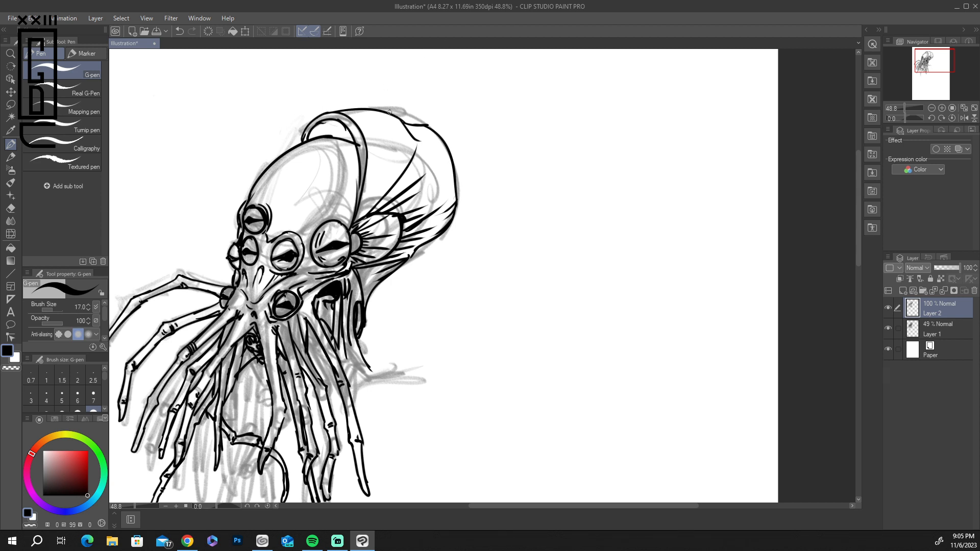
mouse_move(375, 109)
mouse_down()
mouse_move(386, 154)
mouse_move(388, 116)
mouse_move(397, 156)
mouse_up()
drag(398, 120, 410, 159)
drag(413, 125, 409, 161)
mouse_move(431, 127)
mouse_down()
mouse_move(444, 147)
mouse_move(430, 176)
mouse_move(452, 161)
mouse_move(415, 195)
mouse_move(453, 197)
mouse_up()
drag(374, 190, 355, 221)
mouse_move(389, 151)
mouse_down()
mouse_move(372, 192)
mouse_move(389, 163)
mouse_up()
mouse_move(361, 195)
mouse_down()
mouse_move(316, 214)
mouse_move(315, 231)
mouse_move(361, 175)
mouse_move(317, 216)
mouse_move(315, 231)
mouse_move(350, 187)
mouse_up()
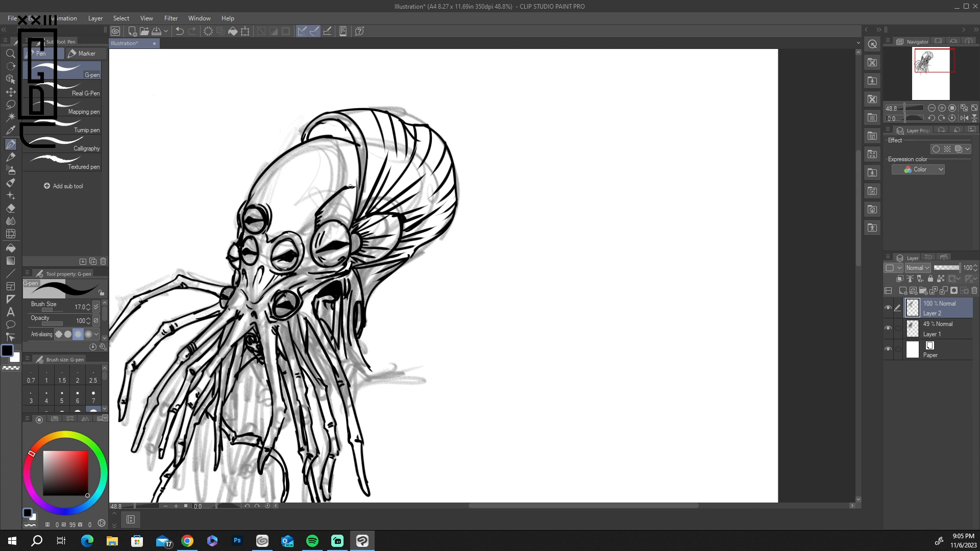
drag(264, 195, 269, 182)
drag(261, 248, 263, 261)
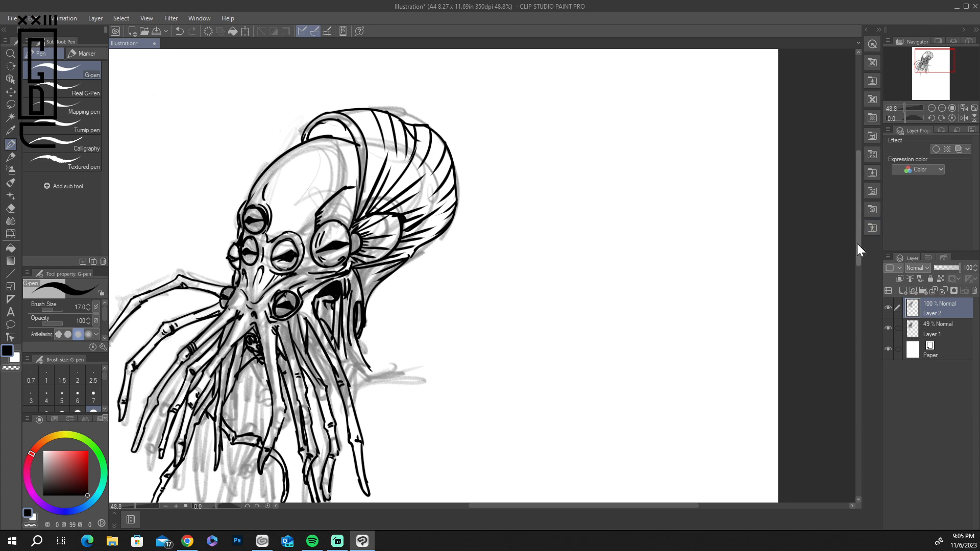
Step: Try moving the line art on Layer 2 to the right of the sketch, and undo the move
drag(858, 250, 847, 276)
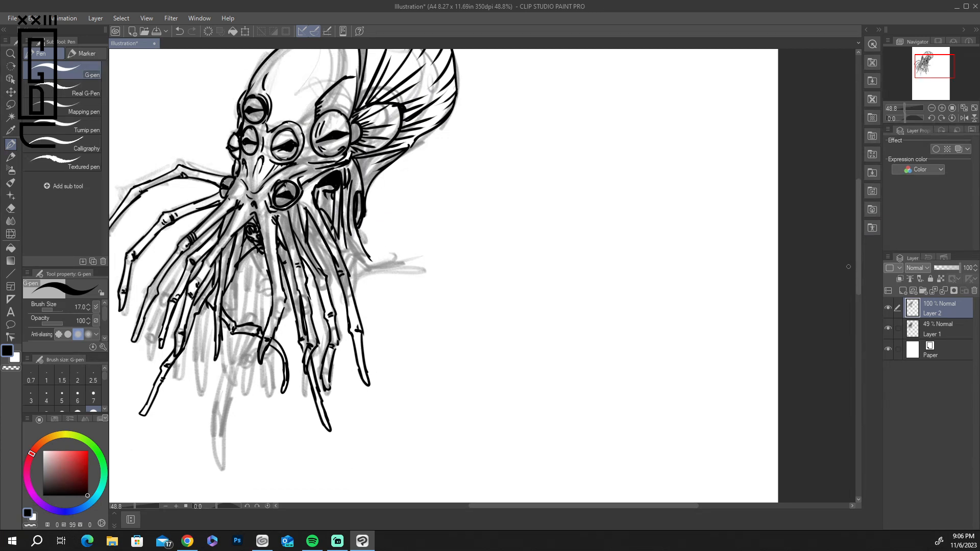
click(939, 324)
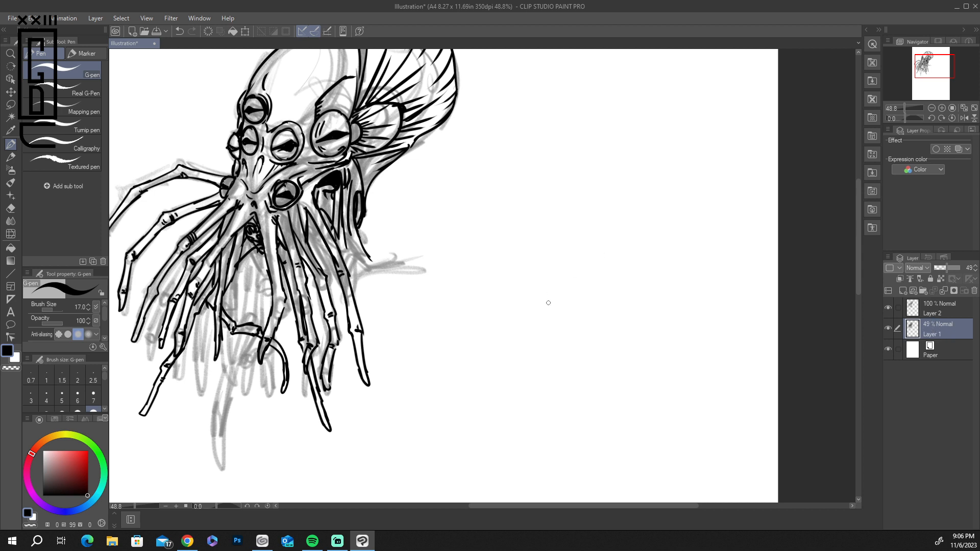
scroll(531, 357, down, 5)
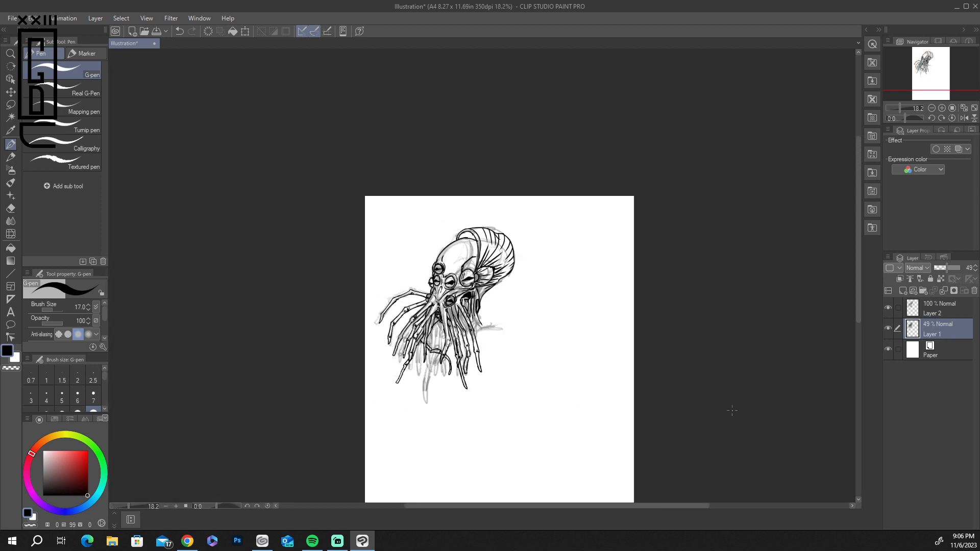
scroll(731, 410, up, 2)
scroll(731, 410, down, 2)
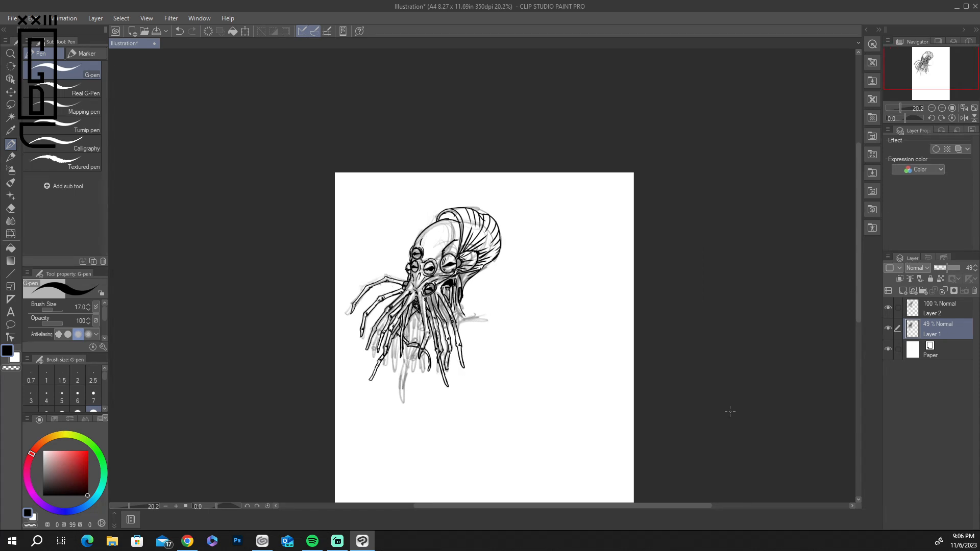
click(940, 304)
click(10, 92)
mouse_move(447, 254)
mouse_down()
mouse_move(579, 238)
mouse_move(575, 227)
mouse_up()
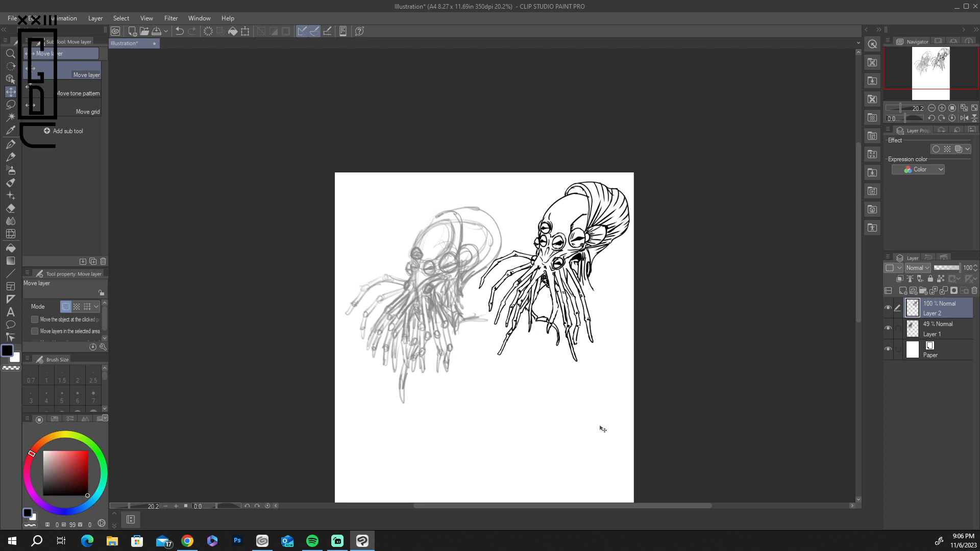
key(ctrl+z)
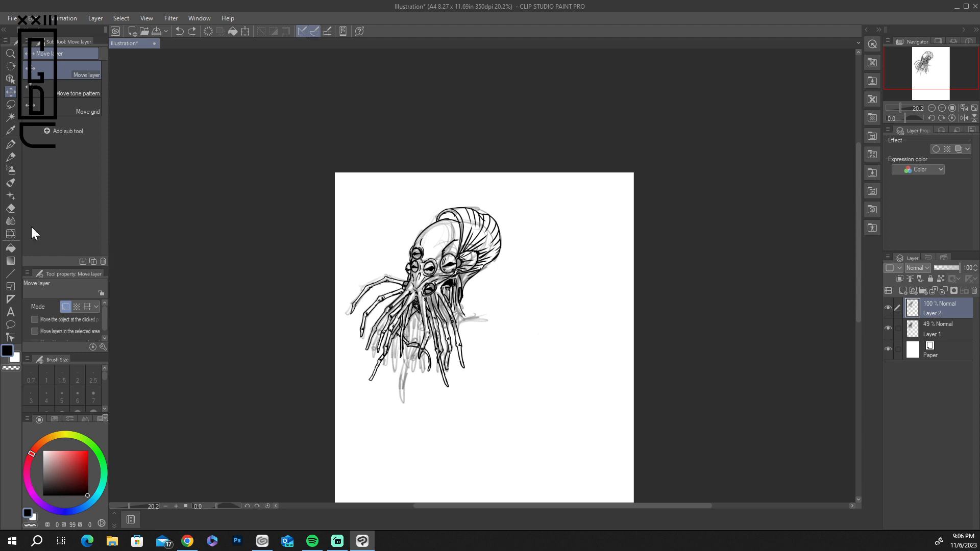
Step: Shift the drawing colour's hue to yellow and return to the G-pen
click(72, 512)
drag(72, 513, 69, 435)
click(551, 364)
scroll(546, 382, up, 5)
scroll(548, 386, up, 1)
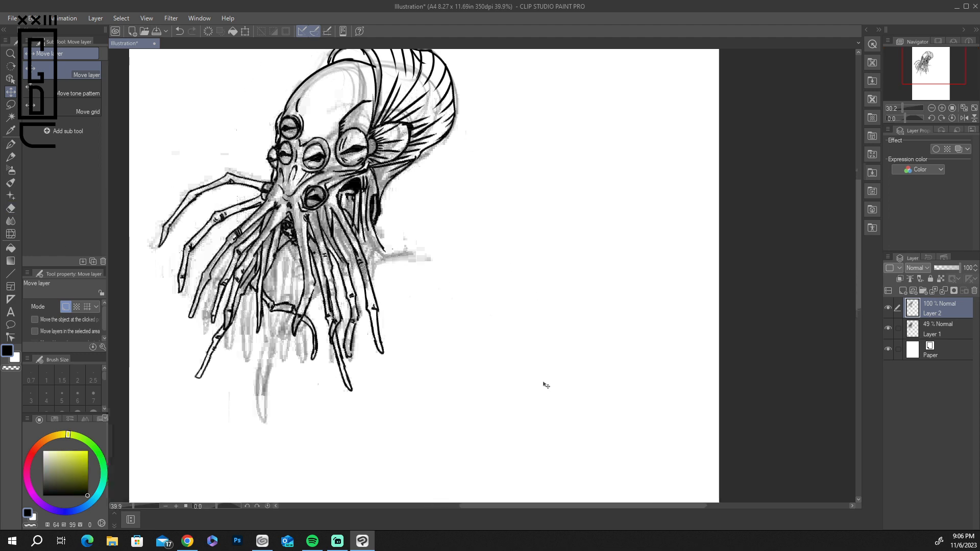
click(11, 144)
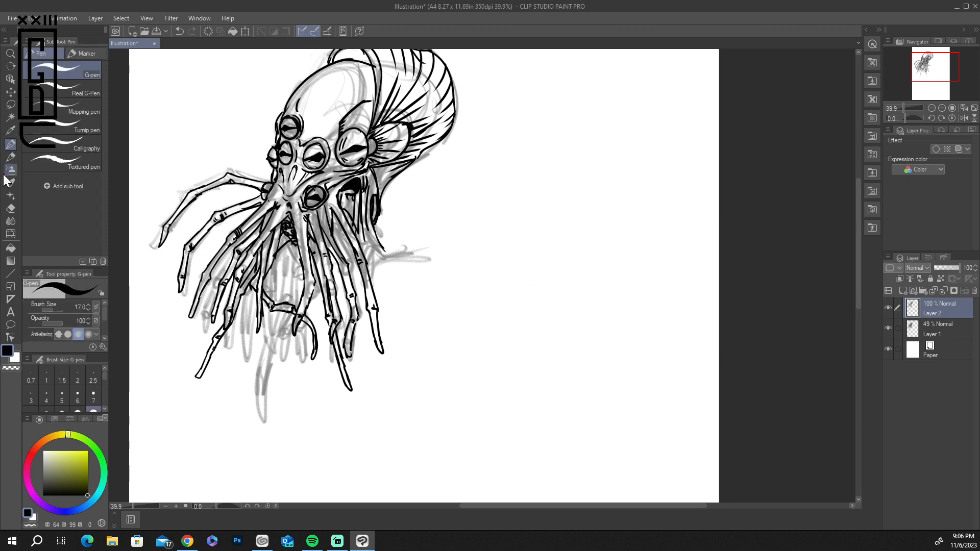
Step: Erase the hood's outer right edge and re-ink it as a smooth, heavier curve down to the neck
mouse_move(454, 84)
mouse_down()
mouse_move(447, 142)
mouse_move(437, 147)
mouse_move(437, 138)
mouse_move(408, 166)
mouse_up()
drag(454, 110, 450, 74)
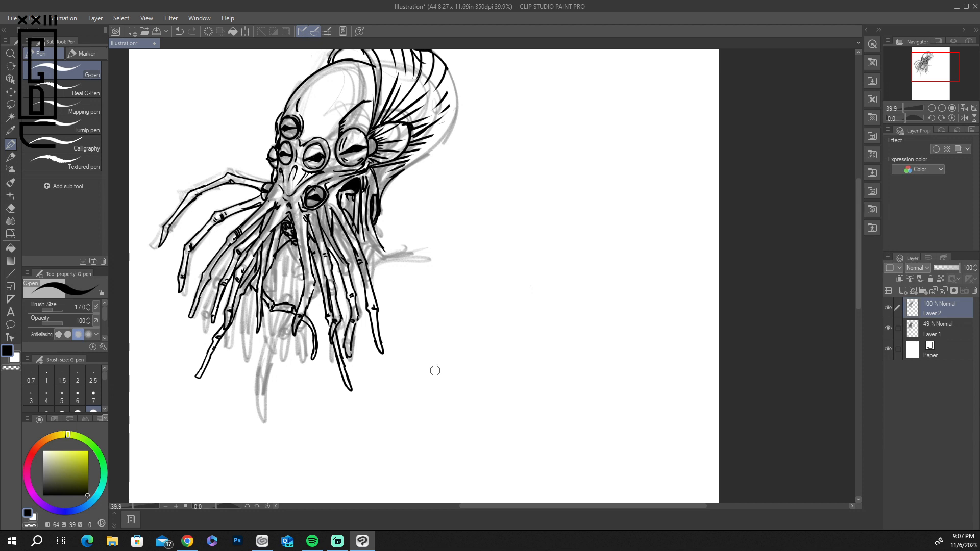
mouse_move(445, 69)
mouse_down()
mouse_move(453, 128)
mouse_move(395, 178)
mouse_move(400, 171)
mouse_move(381, 206)
mouse_up()
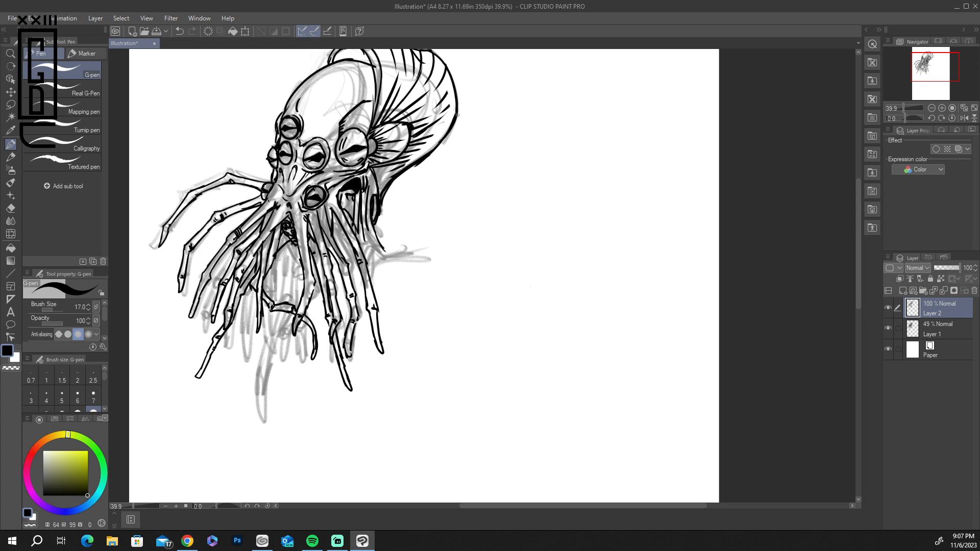
drag(447, 137, 428, 157)
Step: Thicken the hood's front edge beside the skull, and darken the shadows around the neck, tentacle bases and eyes
mouse_move(405, 124)
mouse_down()
mouse_move(407, 144)
mouse_move(424, 146)
mouse_up()
mouse_move(373, 67)
mouse_down()
mouse_move(368, 159)
mouse_move(379, 197)
mouse_move(371, 170)
mouse_move(342, 211)
mouse_up()
mouse_move(284, 217)
mouse_down()
mouse_move(298, 245)
mouse_move(320, 252)
mouse_move(326, 243)
mouse_move(343, 259)
mouse_up()
mouse_move(332, 208)
mouse_down()
mouse_move(332, 232)
mouse_move(347, 236)
mouse_up()
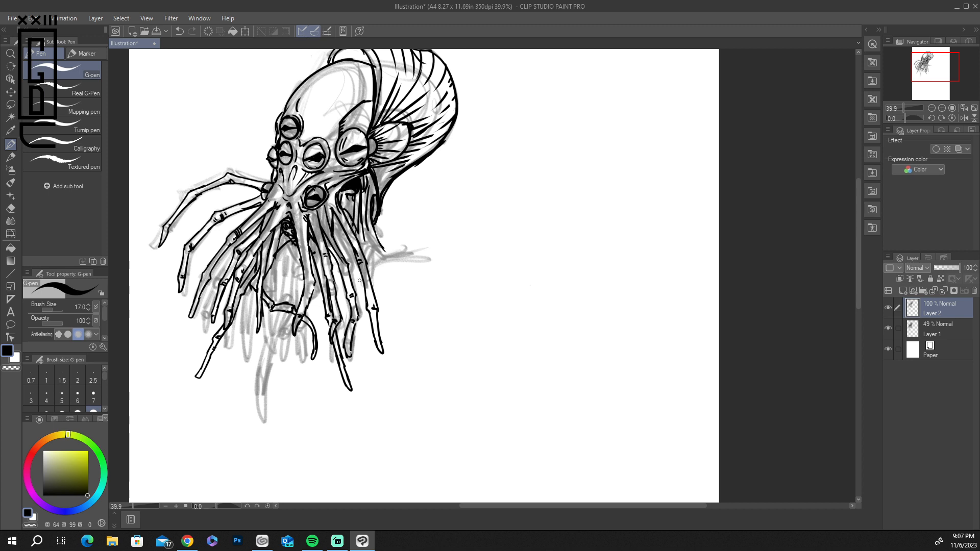
drag(306, 145, 304, 166)
mouse_move(340, 137)
mouse_down()
mouse_move(337, 165)
mouse_move(346, 168)
mouse_up()
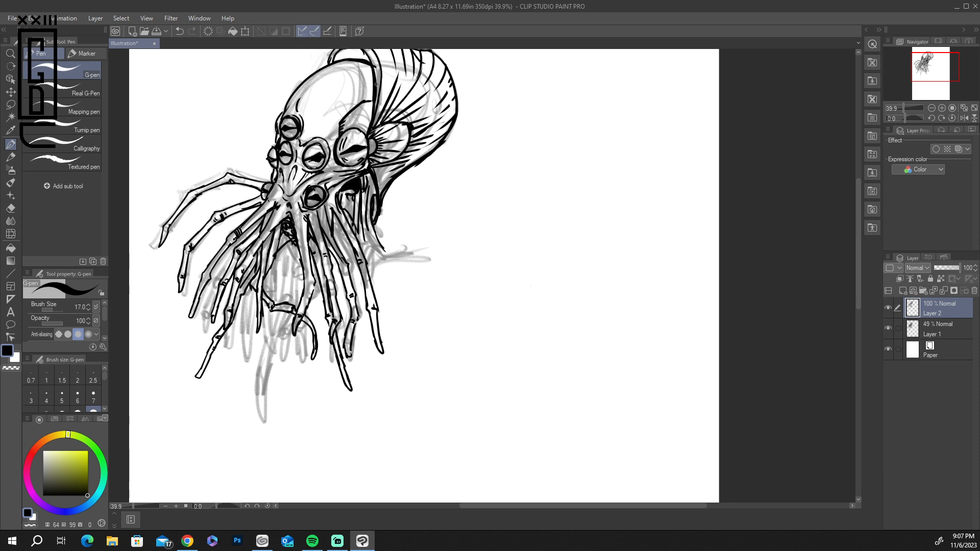
Step: Fill the hood's opening above the skull with solid black, and replace the notched upper edge with a smooth outline
drag(856, 235, 857, 237)
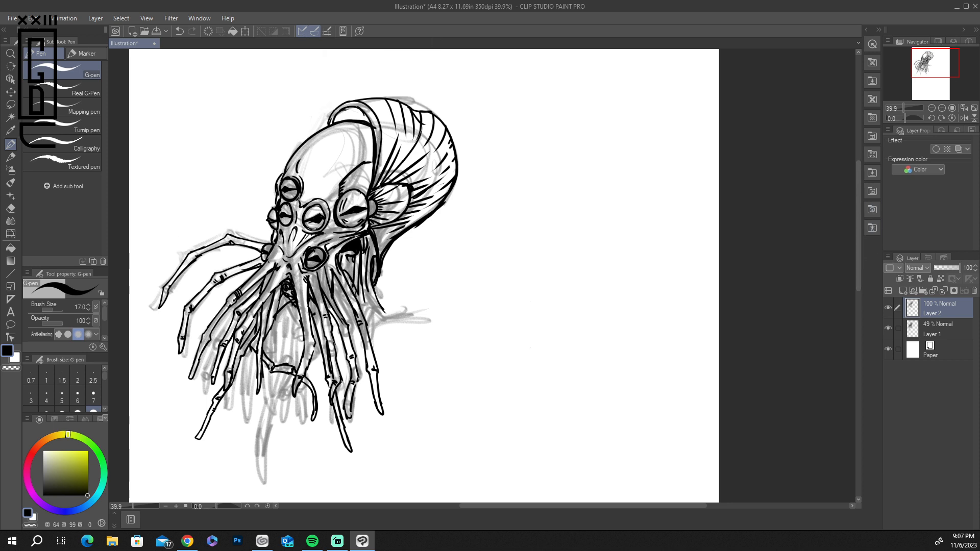
mouse_move(333, 123)
mouse_down()
mouse_move(360, 113)
mouse_move(355, 121)
mouse_move(368, 123)
mouse_move(342, 113)
mouse_up()
drag(411, 116, 421, 125)
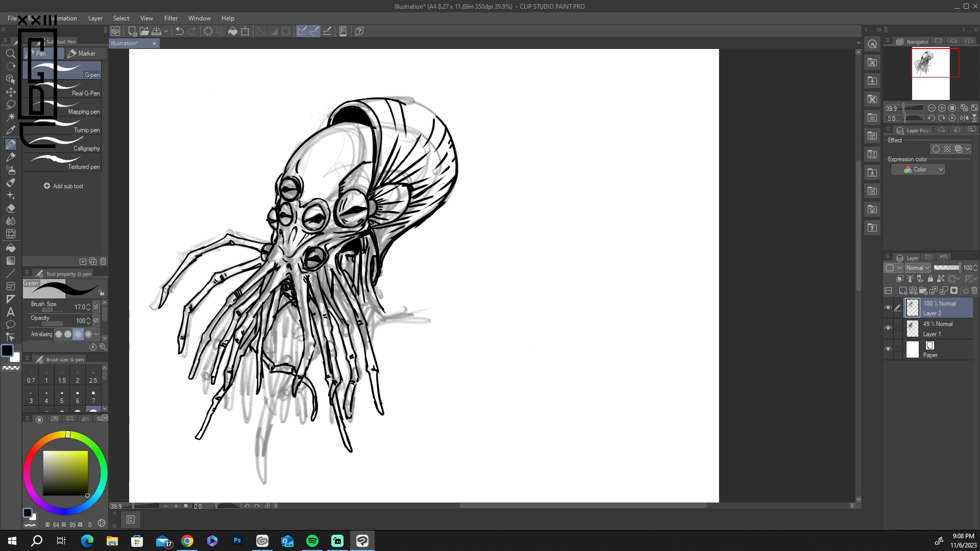
mouse_move(351, 100)
mouse_down()
mouse_move(393, 97)
mouse_move(357, 100)
mouse_move(440, 117)
mouse_up()
mouse_move(381, 100)
mouse_down()
mouse_move(409, 128)
mouse_move(423, 96)
mouse_move(402, 108)
mouse_move(406, 135)
mouse_move(384, 96)
mouse_up()
mouse_move(352, 101)
mouse_down()
mouse_move(390, 96)
mouse_move(425, 108)
mouse_up()
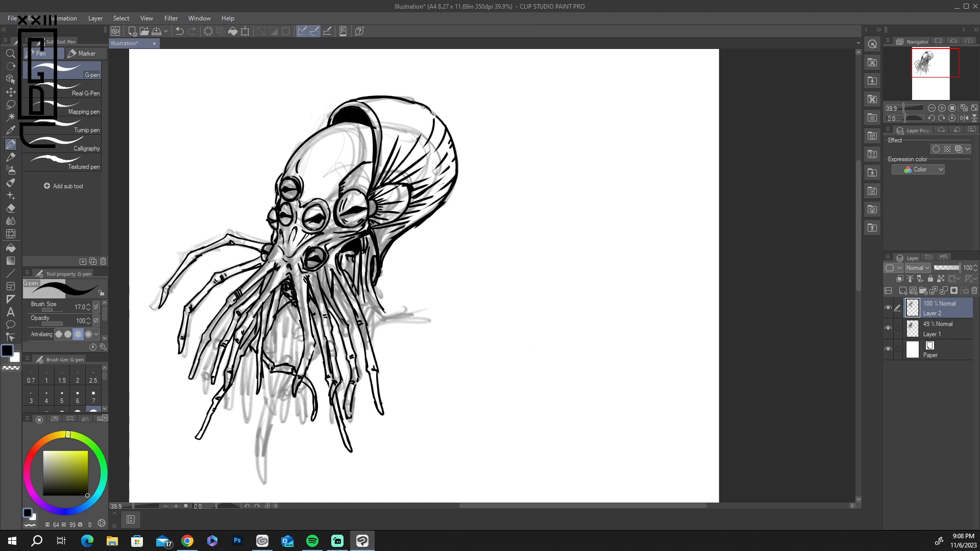
Step: Ink new curved ribs across the upper hood, and thicken the dark band between the hood and the skull
drag(419, 101, 396, 158)
mouse_move(380, 97)
mouse_down()
mouse_move(397, 110)
mouse_move(392, 96)
mouse_move(399, 126)
mouse_move(406, 102)
mouse_move(393, 122)
mouse_move(373, 99)
mouse_move(387, 139)
mouse_move(356, 101)
mouse_move(376, 114)
mouse_up()
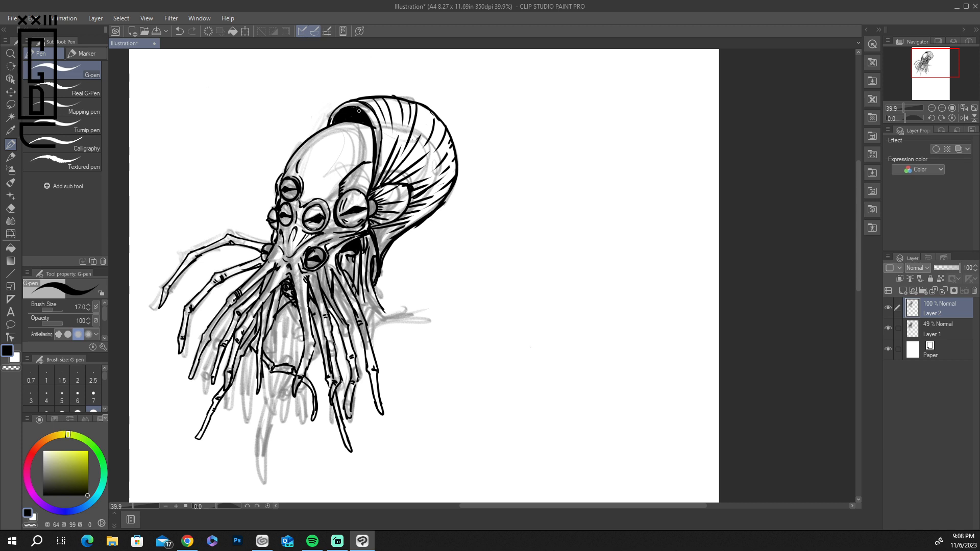
drag(376, 136, 368, 222)
Step: Move the line art on Layer 2 to the right so it sits beside the sketch
click(10, 92)
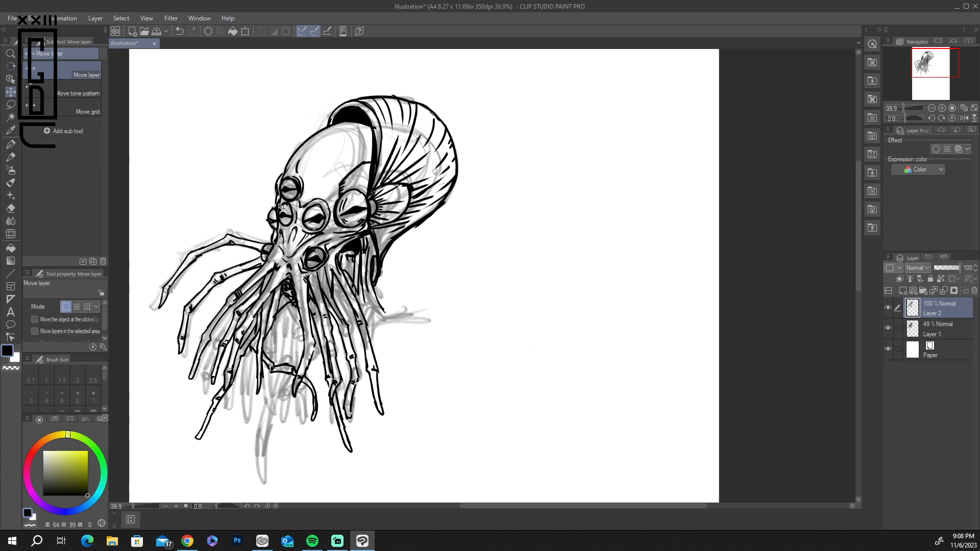
mouse_move(354, 199)
mouse_down()
mouse_move(630, 190)
mouse_move(599, 170)
mouse_up()
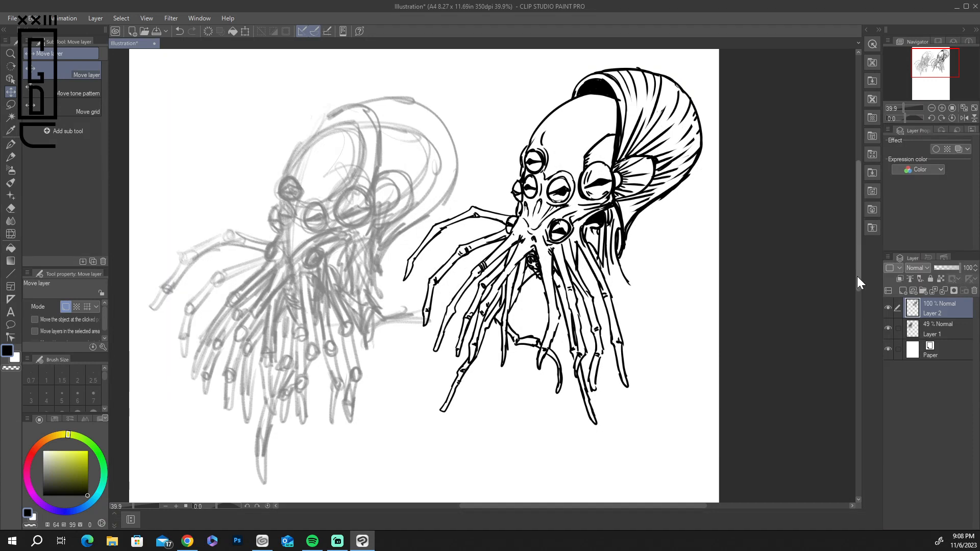
Step: Set the opacity of Layer 1 to 100% and switch to the Mechanical pencil
click(935, 330)
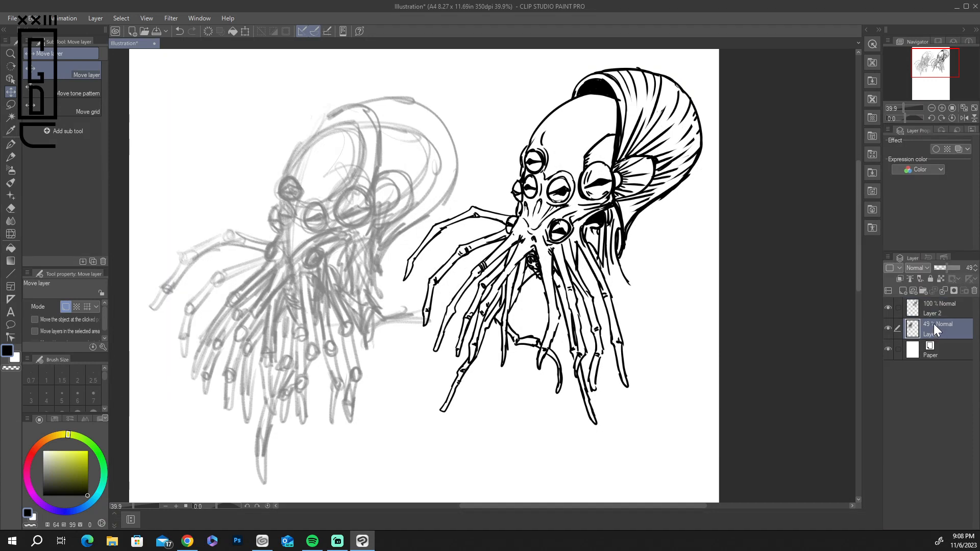
click(959, 268)
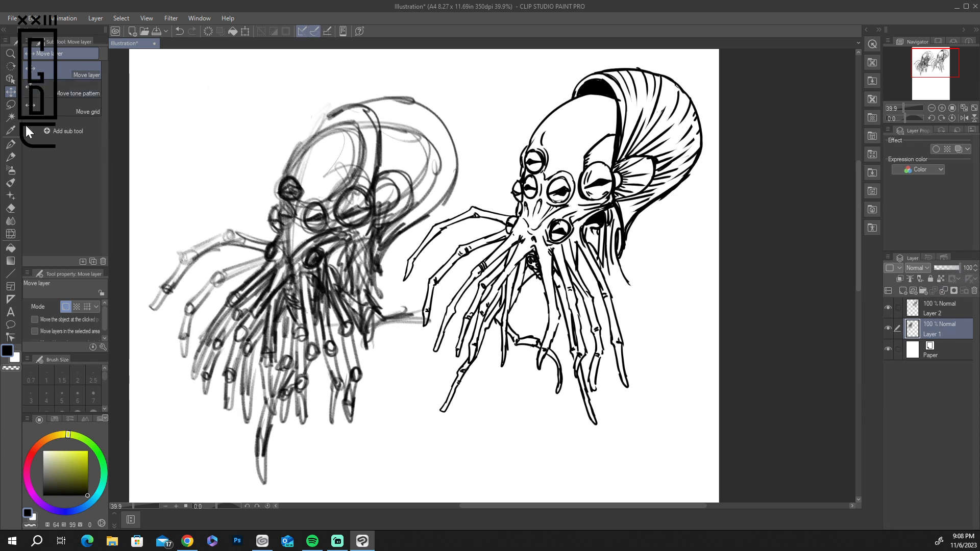
key(p)
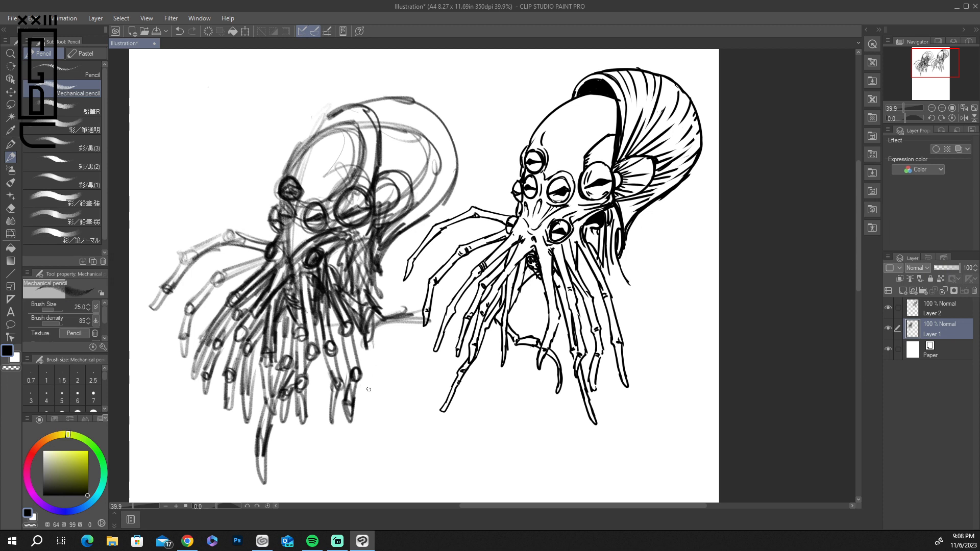
Step: Scale down the sketch on Layer 1 and place it higher on the page, level with the line art
mouse_move(854, 264)
mouse_down()
mouse_move(850, 326)
mouse_move(845, 255)
mouse_move(849, 270)
mouse_up()
key(k)
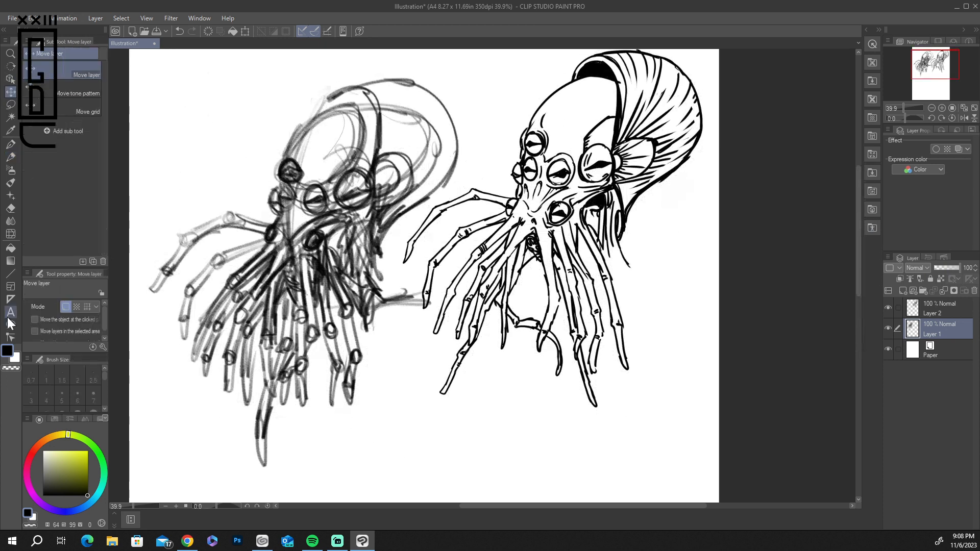
click(245, 31)
drag(529, 68, 409, 189)
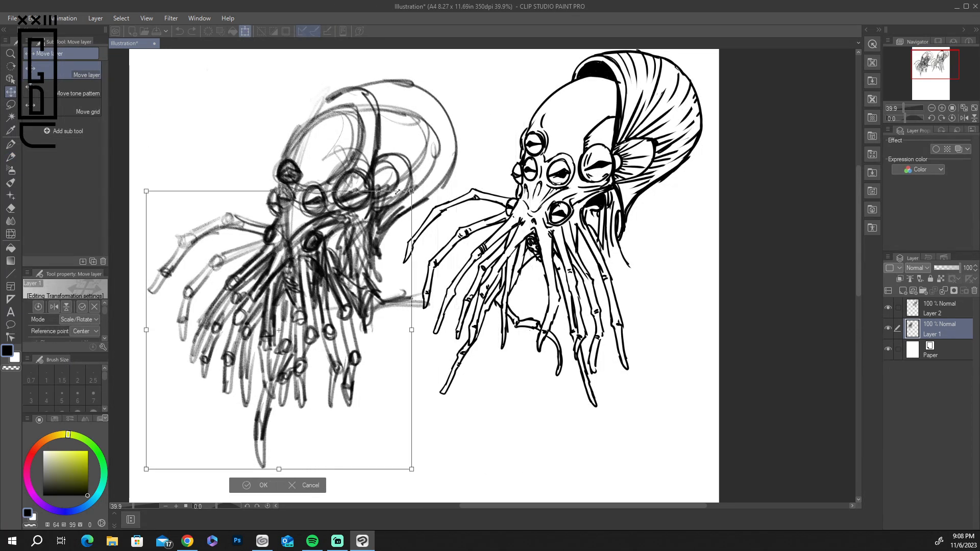
drag(284, 297, 296, 162)
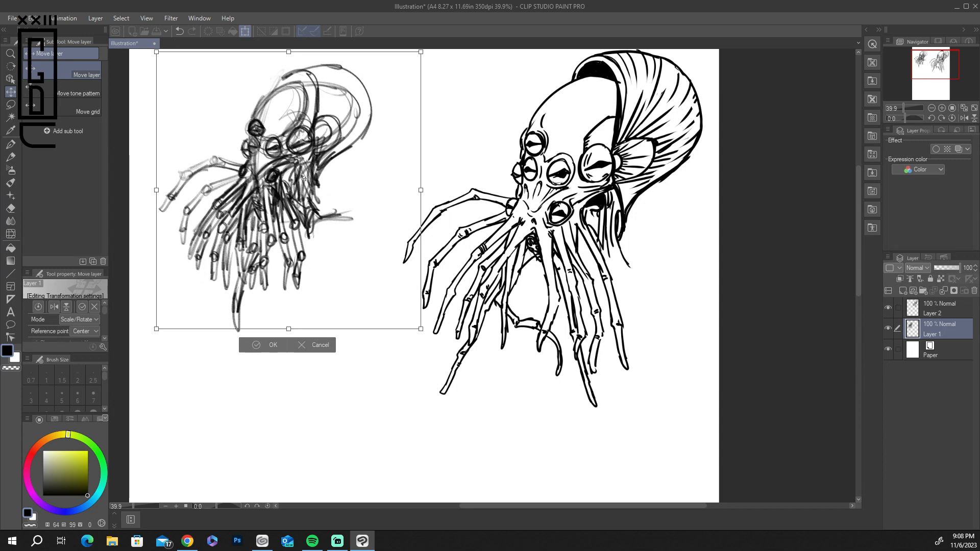
mouse_move(859, 289)
mouse_down()
mouse_move(844, 389)
mouse_move(831, 265)
mouse_move(825, 316)
mouse_move(829, 284)
mouse_up()
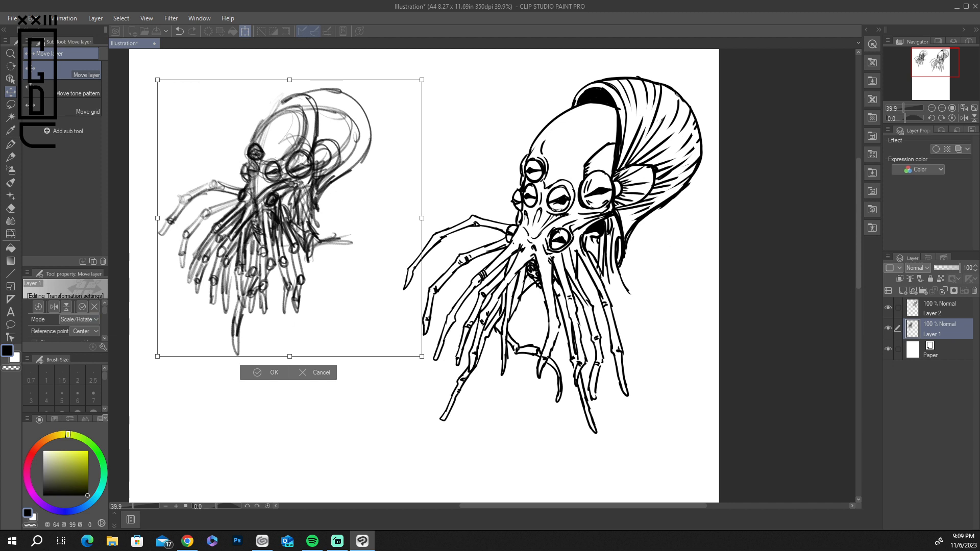
click(187, 540)
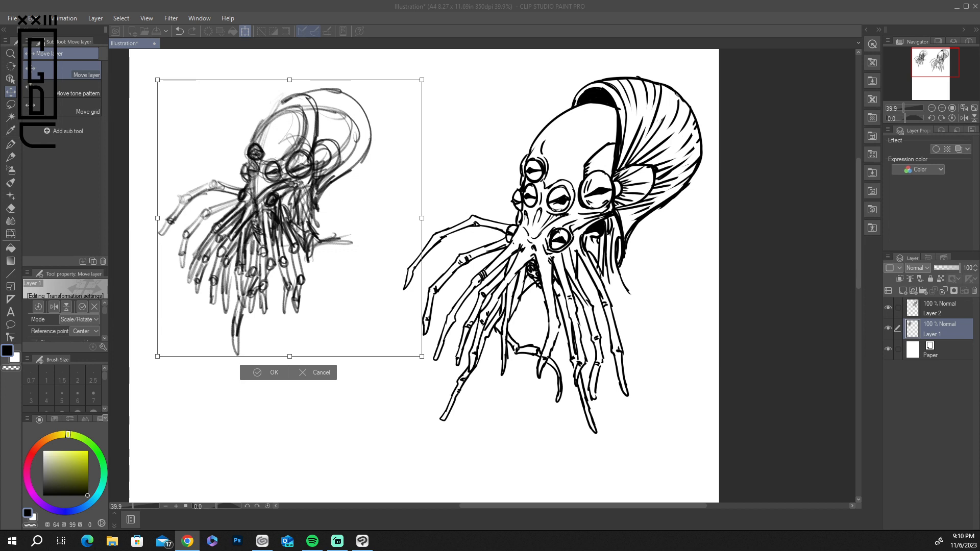
click(322, 255)
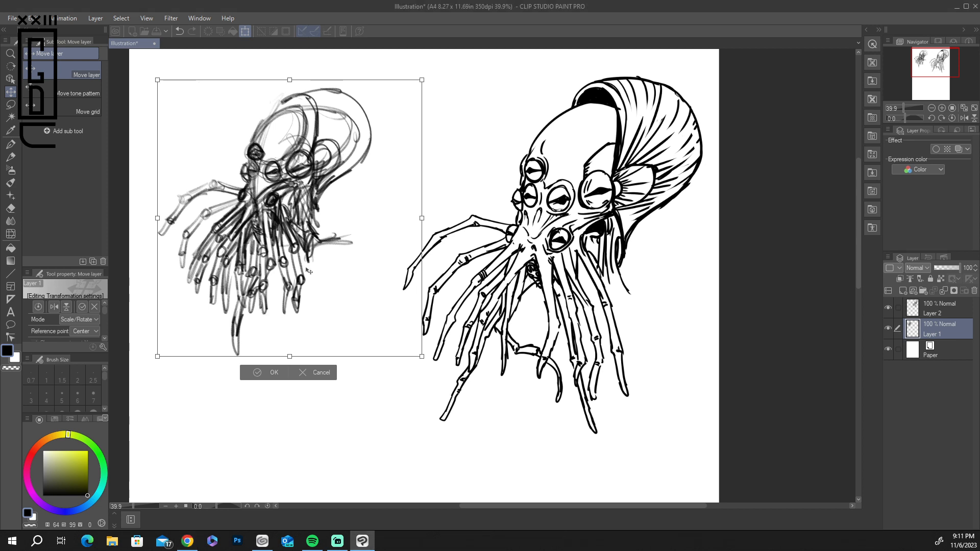
drag(301, 254, 303, 254)
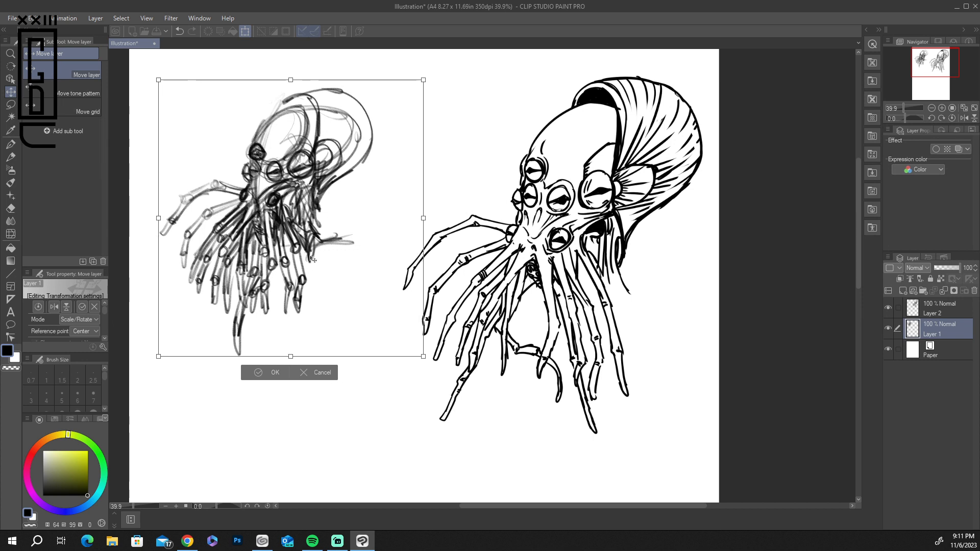
click(263, 372)
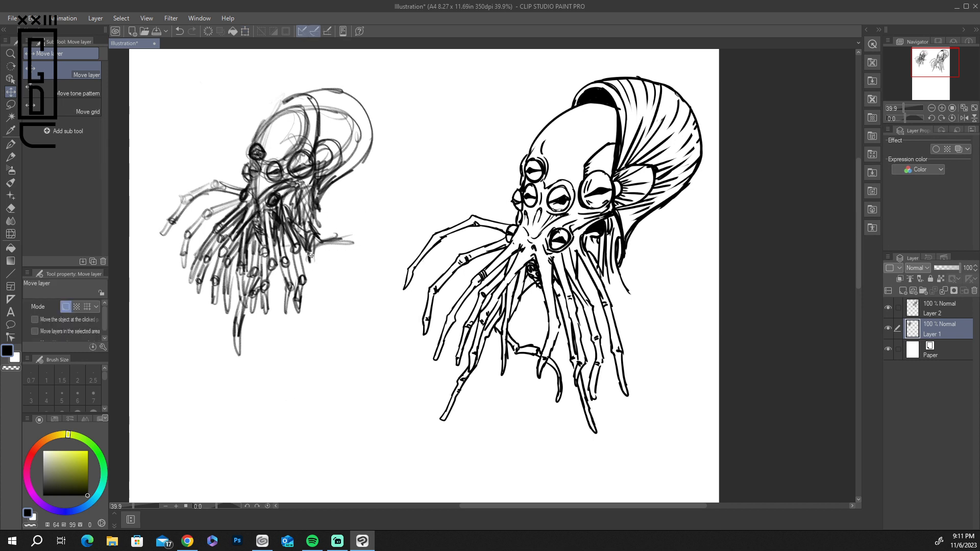
Step: Sketch a flattened torso and two thin bent legs with round knee joints below the small head using the Mechanical pencil
click(11, 158)
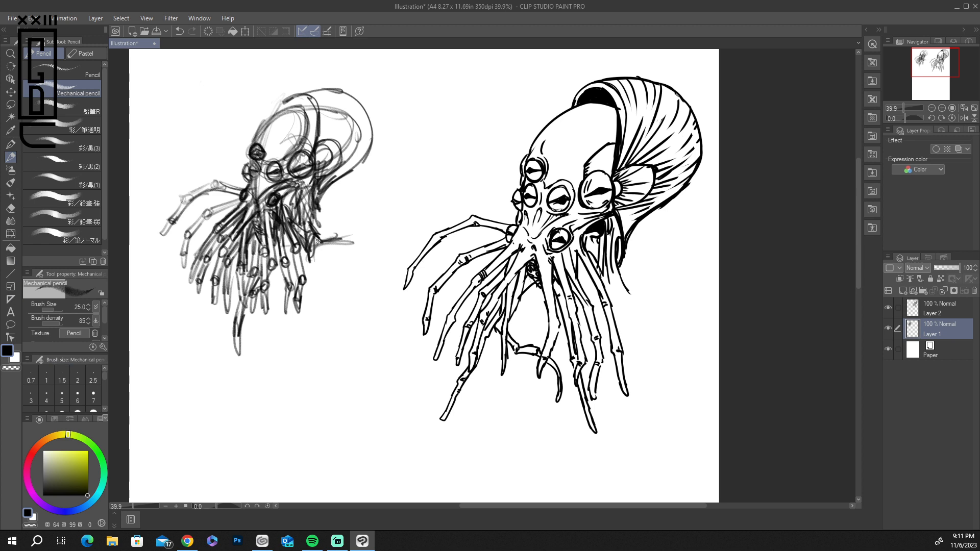
mouse_move(338, 240)
mouse_down()
mouse_move(295, 259)
mouse_move(338, 249)
mouse_move(270, 254)
mouse_move(248, 303)
mouse_move(294, 246)
mouse_move(252, 340)
mouse_move(262, 307)
mouse_move(271, 358)
mouse_move(324, 383)
mouse_move(370, 248)
mouse_move(304, 251)
mouse_move(347, 293)
mouse_move(318, 376)
mouse_move(272, 332)
mouse_move(265, 362)
mouse_move(251, 354)
mouse_move(264, 286)
mouse_move(262, 376)
mouse_move(289, 380)
mouse_move(278, 344)
mouse_move(330, 385)
mouse_move(356, 282)
mouse_move(327, 265)
mouse_move(344, 247)
mouse_move(308, 285)
mouse_move(311, 303)
mouse_move(361, 277)
mouse_move(375, 240)
mouse_move(385, 241)
mouse_move(328, 300)
mouse_move(388, 240)
mouse_move(320, 298)
mouse_move(383, 248)
mouse_move(310, 244)
mouse_move(376, 293)
mouse_move(396, 337)
mouse_up()
mouse_move(354, 294)
mouse_down()
mouse_move(405, 355)
mouse_move(383, 312)
mouse_move(403, 378)
mouse_move(409, 364)
mouse_move(362, 459)
mouse_move(404, 390)
mouse_move(393, 403)
mouse_up()
scroll(861, 253, down, 3)
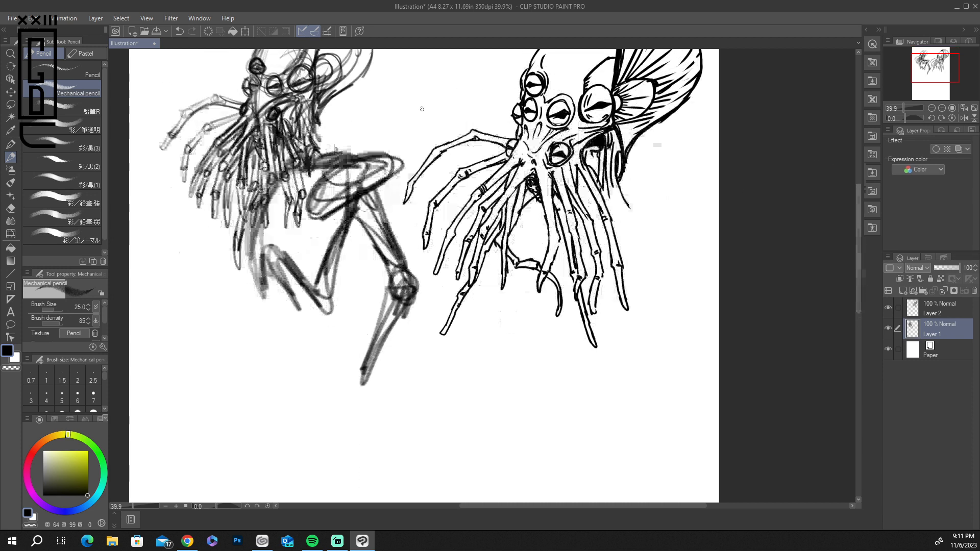
drag(352, 219, 344, 244)
drag(331, 215, 324, 236)
mouse_move(329, 224)
mouse_down()
mouse_move(338, 308)
mouse_move(351, 229)
mouse_move(326, 329)
mouse_move(260, 376)
mouse_move(327, 315)
mouse_move(236, 399)
mouse_up()
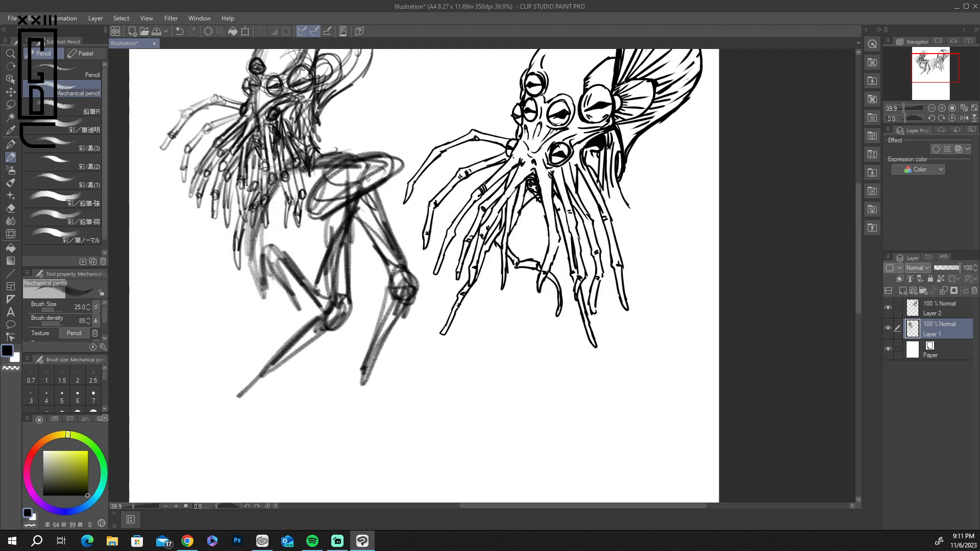
Step: Extend the rear leg with a long tapering shin, and thicken the front leg's thin shin
mouse_move(363, 237)
mouse_down()
mouse_move(392, 281)
mouse_move(306, 462)
mouse_up()
drag(398, 321, 304, 503)
drag(352, 375, 302, 502)
drag(322, 312, 255, 372)
drag(293, 335, 237, 386)
drag(280, 357, 227, 399)
drag(261, 272, 261, 299)
drag(264, 250, 329, 308)
Step: Sketch a thin limb rising diagonally from behind the torso and ending in a rounded tip
drag(329, 125, 317, 155)
drag(319, 153, 355, 141)
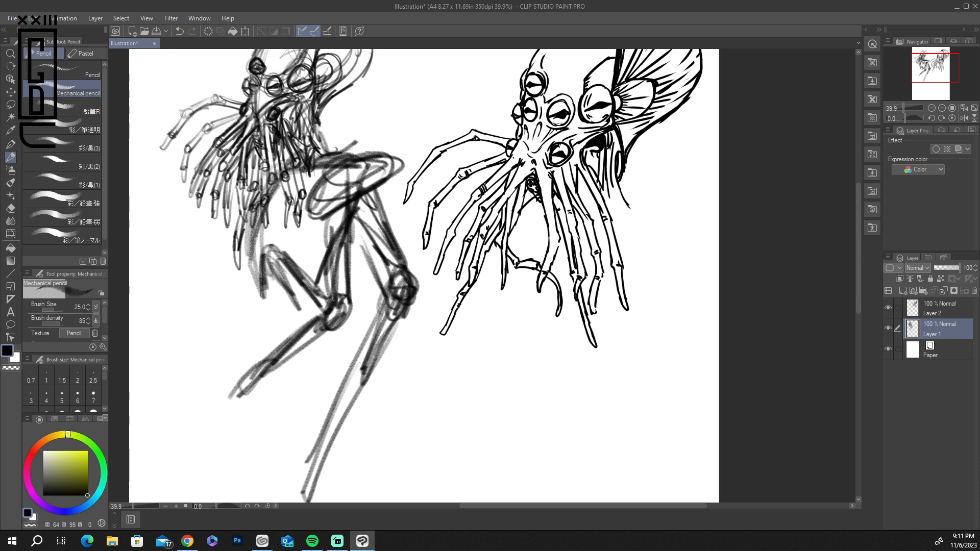
mouse_move(364, 159)
mouse_down()
mouse_move(426, 76)
mouse_move(355, 158)
mouse_up()
mouse_move(400, 109)
mouse_down()
mouse_move(437, 80)
mouse_move(431, 69)
mouse_move(390, 151)
mouse_move(367, 145)
mouse_up()
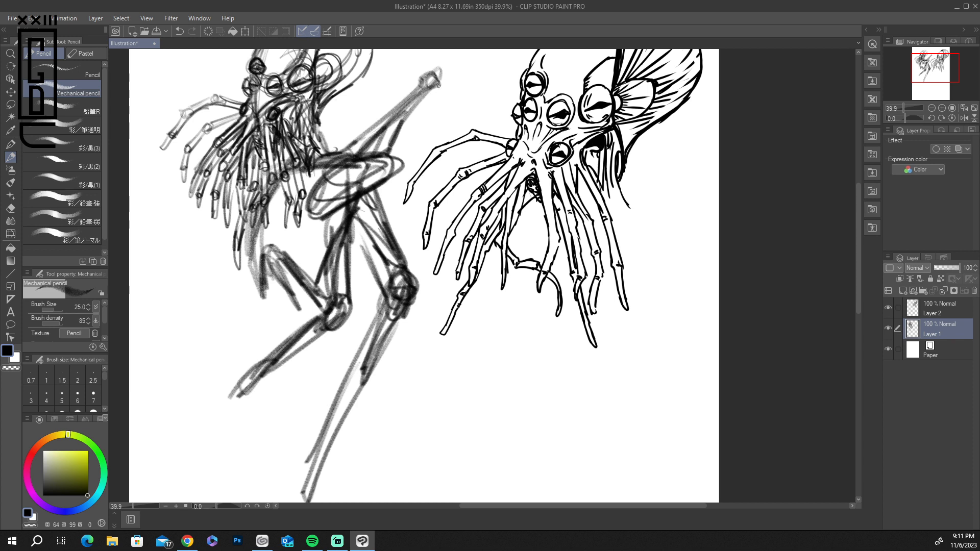
Step: Add a narrow ankle section to the front leg, an arch between the thighs, and a short curve behind the front shin
mouse_move(308, 322)
mouse_down()
mouse_move(245, 372)
mouse_move(225, 434)
mouse_up()
drag(253, 375, 225, 426)
mouse_move(261, 279)
mouse_down()
mouse_move(300, 314)
mouse_move(318, 316)
mouse_up()
mouse_move(361, 242)
mouse_down()
mouse_move(337, 290)
mouse_move(336, 271)
mouse_up()
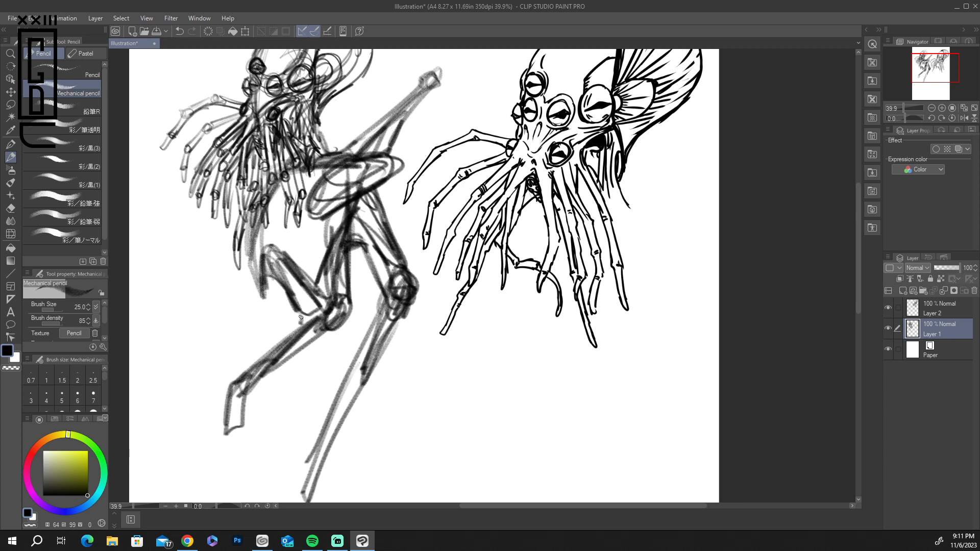
drag(298, 343, 321, 384)
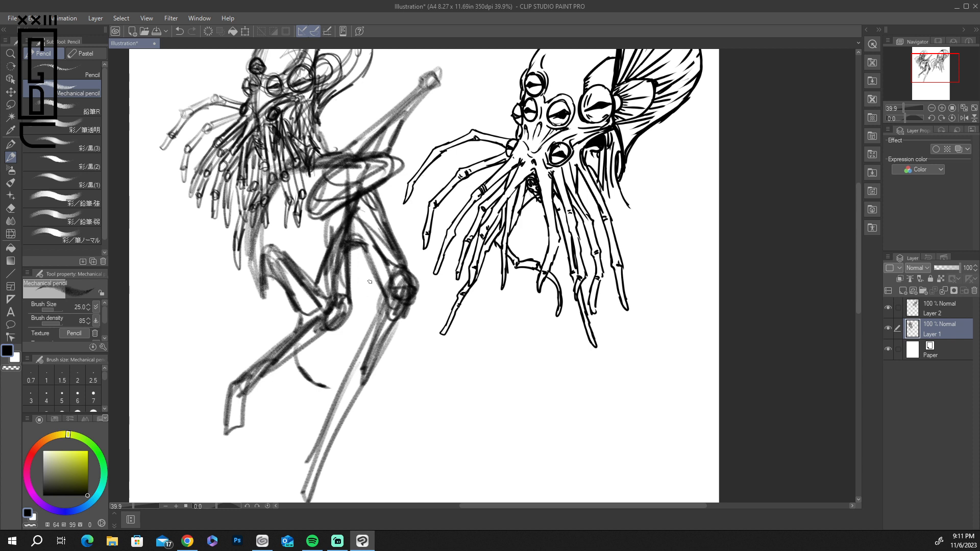
Step: Sketch two spread, finger-like toes with round joints from the front leg's ankle
drag(231, 386, 209, 445)
mouse_move(232, 408)
mouse_down()
mouse_move(214, 459)
mouse_move(191, 465)
mouse_move(216, 444)
mouse_move(189, 473)
mouse_move(205, 417)
mouse_move(176, 444)
mouse_move(226, 400)
mouse_move(178, 438)
mouse_up()
drag(177, 440, 179, 449)
mouse_move(214, 422)
mouse_down()
mouse_move(169, 445)
mouse_move(194, 459)
mouse_move(181, 480)
mouse_up()
drag(172, 447, 151, 493)
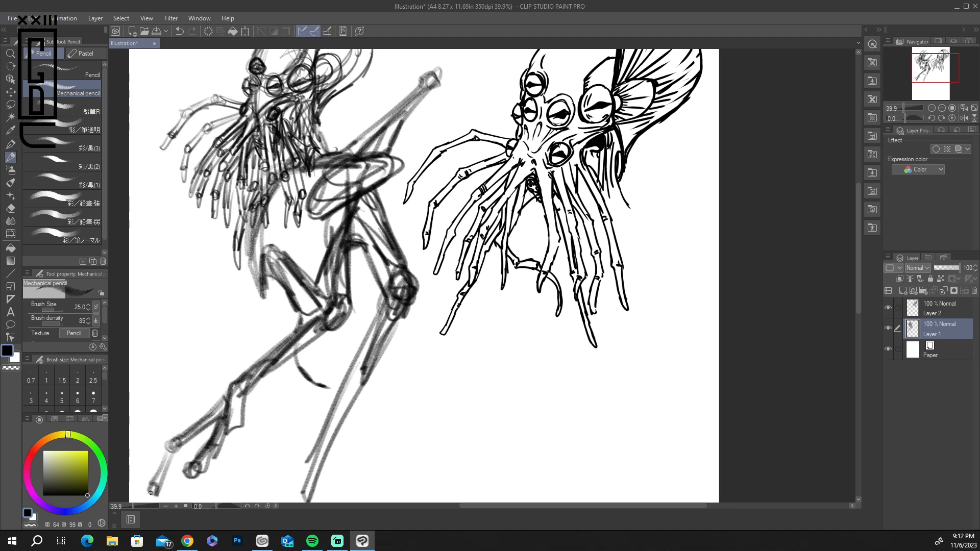
Step: Lengthen the first two toes to their tips and add a third jointed toe to the front foot
drag(292, 410, 426, 195)
drag(291, 281, 269, 333)
drag(300, 269, 273, 332)
mouse_move(324, 249)
mouse_down()
mouse_move(302, 296)
mouse_move(311, 305)
mouse_up()
mouse_move(302, 295)
mouse_down()
mouse_move(315, 298)
mouse_move(308, 309)
mouse_up()
mouse_move(307, 310)
mouse_down()
mouse_move(287, 340)
mouse_move(295, 347)
mouse_up()
drag(310, 307, 297, 332)
drag(351, 223, 314, 282)
drag(362, 218, 378, 242)
drag(375, 209, 384, 259)
drag(365, 213, 381, 315)
drag(370, 265, 377, 314)
drag(371, 286, 375, 352)
Step: Continue the rear leg's shin downward and sketch a round ankle joint at its end
drag(444, 246, 419, 354)
drag(442, 275, 447, 374)
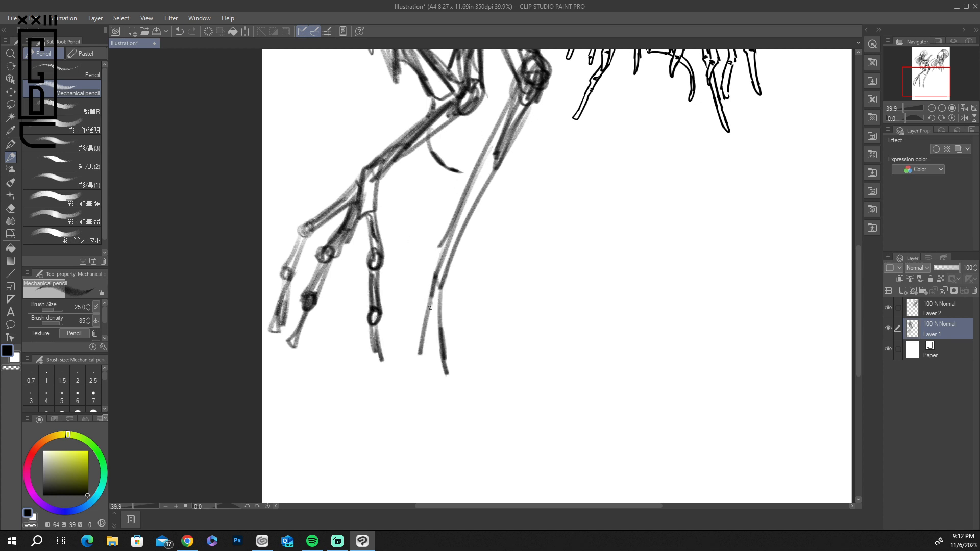
mouse_move(430, 308)
mouse_down()
mouse_move(413, 372)
mouse_move(453, 365)
mouse_up()
drag(438, 296, 441, 363)
drag(424, 357, 447, 377)
Step: Sketch the rear foot with long, jointed front toes and a shorter jointed toe pointing backward
mouse_move(439, 363)
mouse_down()
mouse_move(450, 380)
mouse_move(389, 433)
mouse_up()
mouse_move(410, 388)
mouse_down()
mouse_move(382, 443)
mouse_move(359, 445)
mouse_move(383, 441)
mouse_move(325, 469)
mouse_move(404, 398)
mouse_move(467, 420)
mouse_up()
drag(451, 377, 479, 430)
mouse_move(449, 400)
mouse_down()
mouse_move(465, 440)
mouse_move(495, 451)
mouse_up()
mouse_move(416, 380)
mouse_down()
mouse_move(375, 428)
mouse_move(349, 426)
mouse_move(272, 462)
mouse_move(324, 422)
mouse_up()
mouse_move(386, 406)
mouse_down()
mouse_move(322, 426)
mouse_move(317, 418)
mouse_move(280, 443)
mouse_up()
drag(281, 445, 326, 434)
mouse_move(322, 419)
mouse_down()
mouse_move(365, 423)
mouse_move(415, 368)
mouse_up()
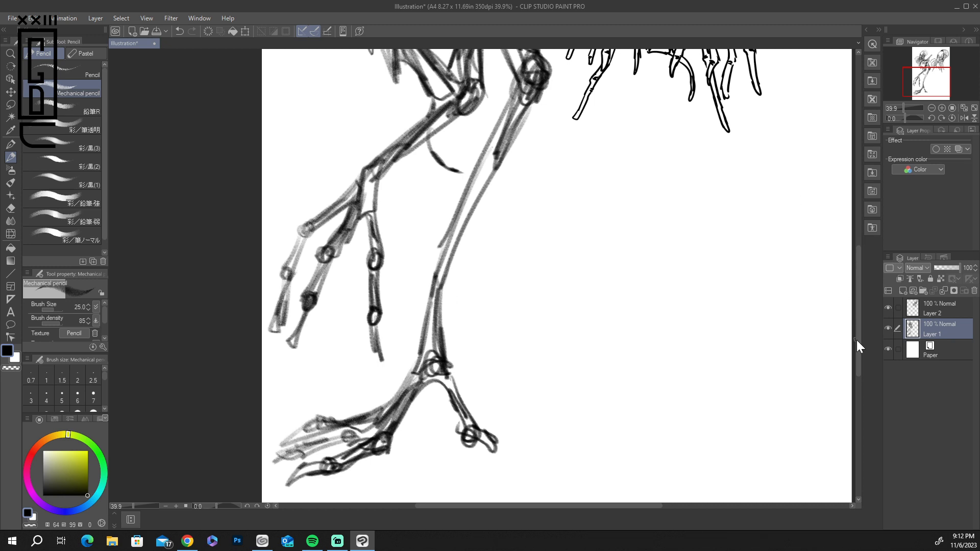
Step: Sketch a pointed spur behind the rear knee and a row of dark ovals down the rear shin
drag(859, 342, 863, 310)
mouse_move(441, 442)
mouse_down()
mouse_move(522, 286)
mouse_move(522, 235)
mouse_move(442, 411)
mouse_up()
mouse_move(477, 350)
mouse_down()
mouse_move(464, 372)
mouse_move(570, 246)
mouse_move(543, 207)
mouse_move(554, 245)
mouse_up()
mouse_move(497, 304)
mouse_down()
mouse_move(480, 313)
mouse_move(494, 302)
mouse_up()
drag(478, 333, 460, 376)
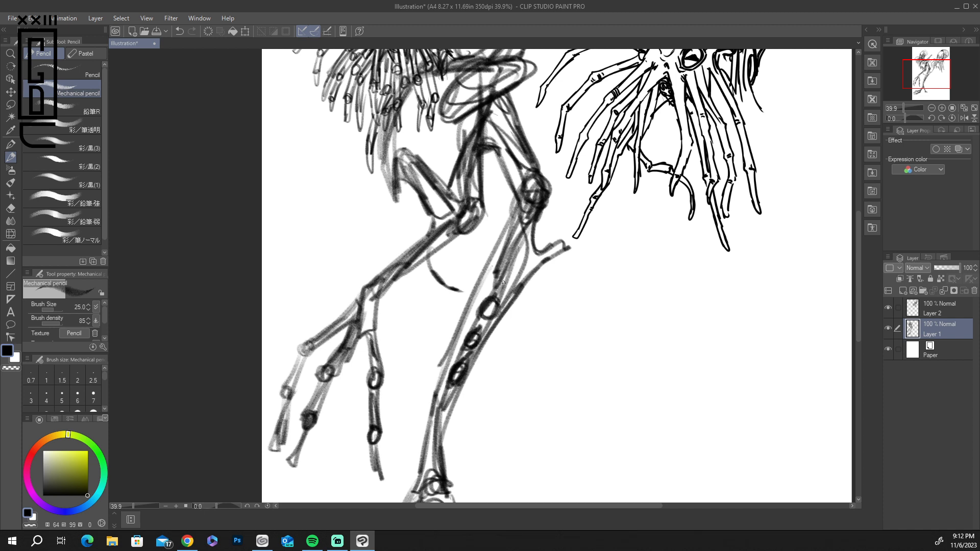
drag(519, 261, 506, 273)
Step: Darken the rear thigh and knee, and add curved strokes above the front thigh and below the face tentacles
drag(516, 187, 503, 245)
mouse_move(495, 144)
mouse_down()
mouse_move(515, 222)
mouse_move(518, 166)
mouse_up()
drag(517, 166, 530, 207)
drag(498, 152, 515, 221)
drag(502, 97, 536, 210)
mouse_move(412, 94)
mouse_down()
mouse_move(403, 134)
mouse_move(448, 156)
mouse_up()
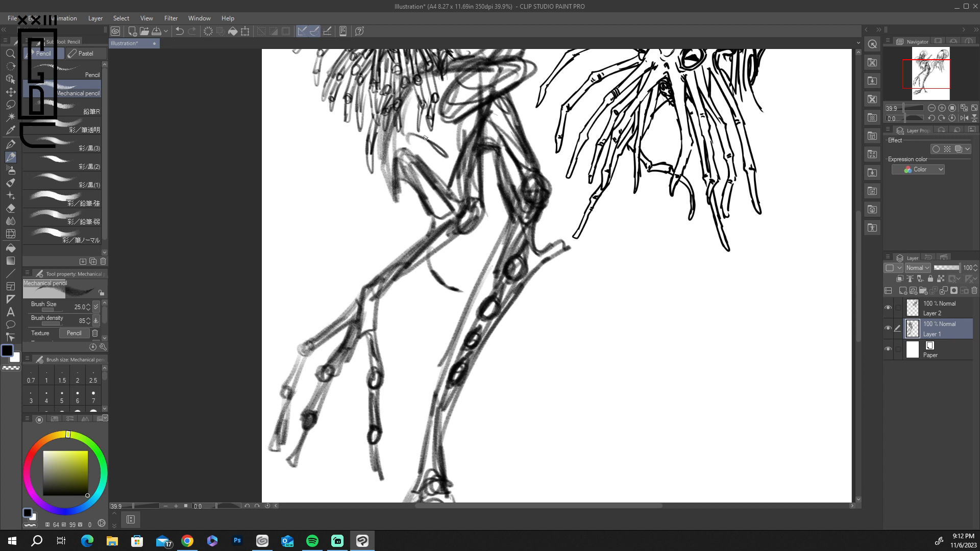
drag(433, 124, 455, 140)
drag(384, 146, 382, 190)
drag(380, 214, 411, 151)
Step: Sketch long curved tentacles hanging in front of and behind the rear shin
mouse_move(516, 305)
mouse_down()
mouse_move(565, 342)
mouse_move(525, 429)
mouse_move(566, 395)
mouse_move(526, 428)
mouse_up()
drag(475, 258, 416, 388)
drag(477, 301, 422, 369)
mouse_move(418, 415)
mouse_down()
mouse_move(428, 345)
mouse_move(418, 424)
mouse_up()
drag(482, 337, 520, 470)
drag(512, 342, 520, 433)
drag(510, 388, 583, 467)
drag(507, 438, 520, 469)
drag(514, 428, 603, 430)
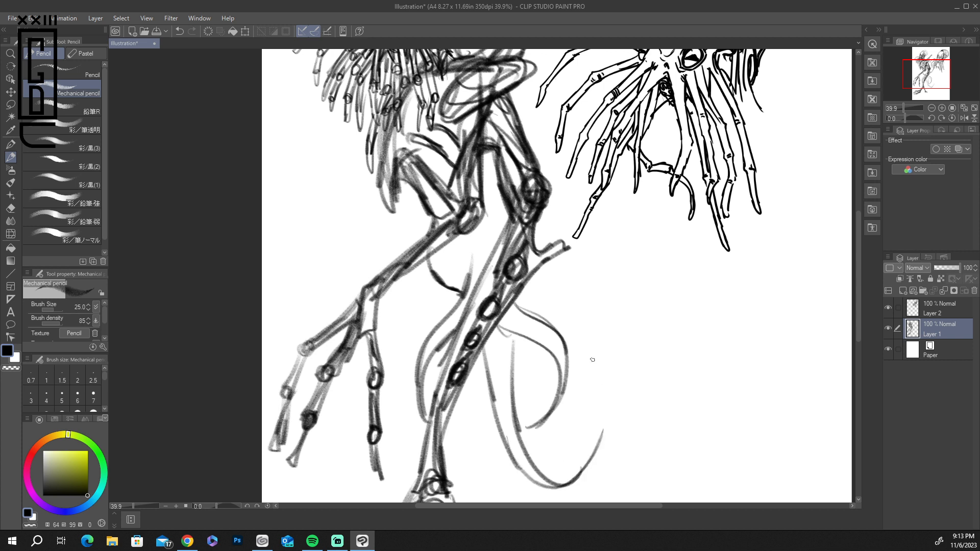
Step: Sketch a long wavy tentacle extending backward from the rear leg and curling at its tip
mouse_move(522, 291)
mouse_down()
mouse_move(580, 307)
mouse_move(635, 287)
mouse_up()
drag(523, 314, 694, 295)
drag(635, 287, 697, 306)
drag(649, 300, 578, 321)
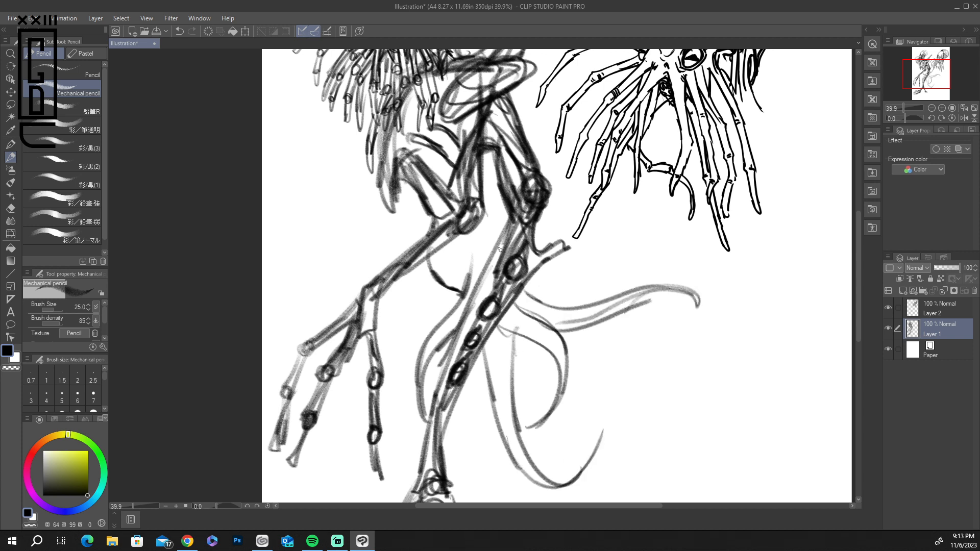
Step: Add another curved tentacle between the front foot and the rear shin
drag(439, 302, 385, 396)
mouse_move(445, 321)
mouse_down()
mouse_move(400, 355)
mouse_move(390, 411)
mouse_up()
drag(439, 301, 383, 400)
drag(429, 332, 438, 288)
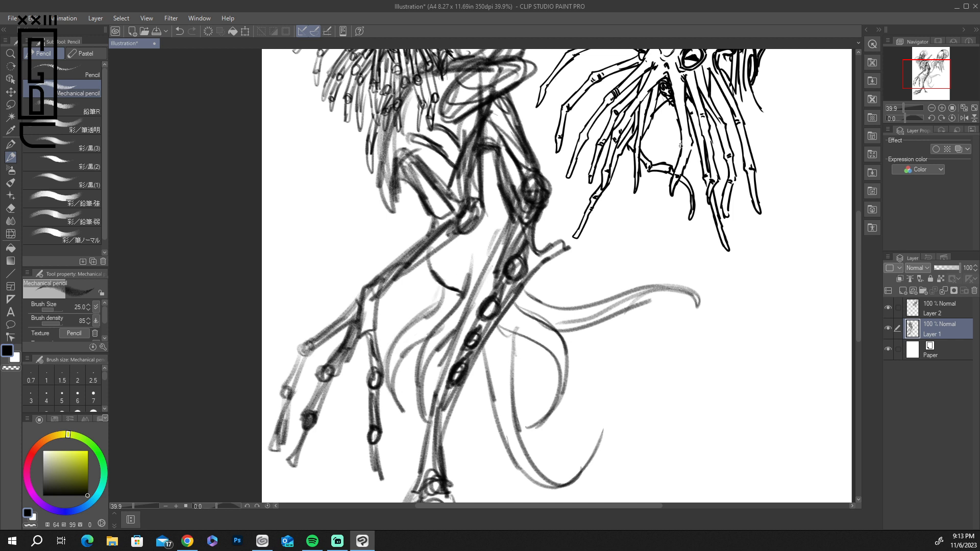
Step: Sketch a hooked claw at the top of the raised back limb and a long sweeping edge down toward the rear knee
mouse_move(857, 316)
mouse_down()
mouse_move(857, 259)
mouse_move(855, 313)
mouse_move(856, 289)
mouse_up()
mouse_move(520, 167)
mouse_down()
mouse_move(593, 100)
mouse_move(522, 83)
mouse_up()
mouse_move(512, 119)
mouse_down()
mouse_move(574, 84)
mouse_move(587, 142)
mouse_up()
drag(586, 102, 565, 176)
drag(588, 128, 558, 242)
drag(572, 173, 478, 377)
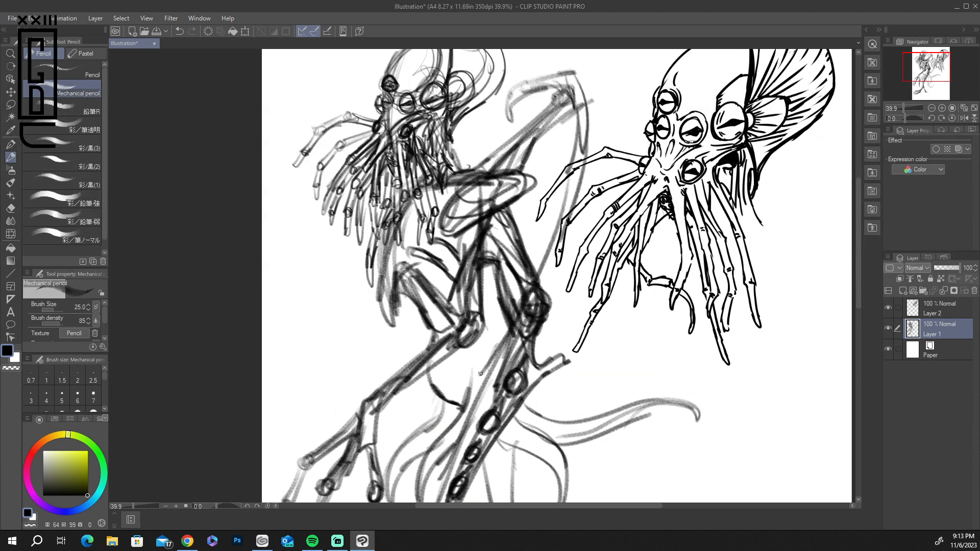
Step: Shade along the rear leg from the knee down the front of the shin
drag(557, 249, 531, 315)
drag(531, 317, 477, 403)
drag(510, 331, 458, 414)
drag(480, 382, 452, 430)
mouse_move(496, 381)
mouse_down()
mouse_move(447, 449)
mouse_move(513, 341)
mouse_up()
Step: Sketch pointed spikes behind the rear knee and a rounded bump on the back of the thigh
drag(560, 286, 564, 344)
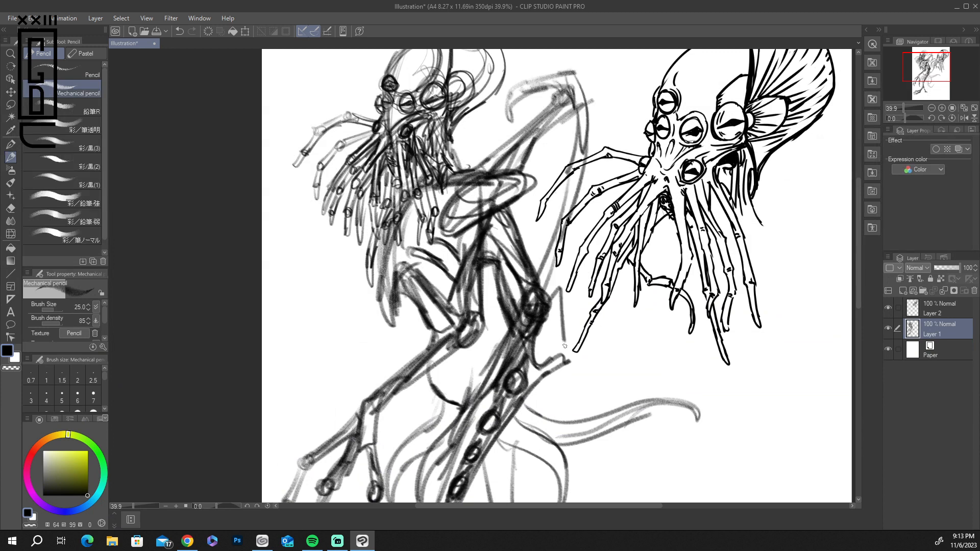
drag(578, 191, 565, 350)
mouse_move(567, 316)
mouse_down()
mouse_move(562, 391)
mouse_move(579, 199)
mouse_up()
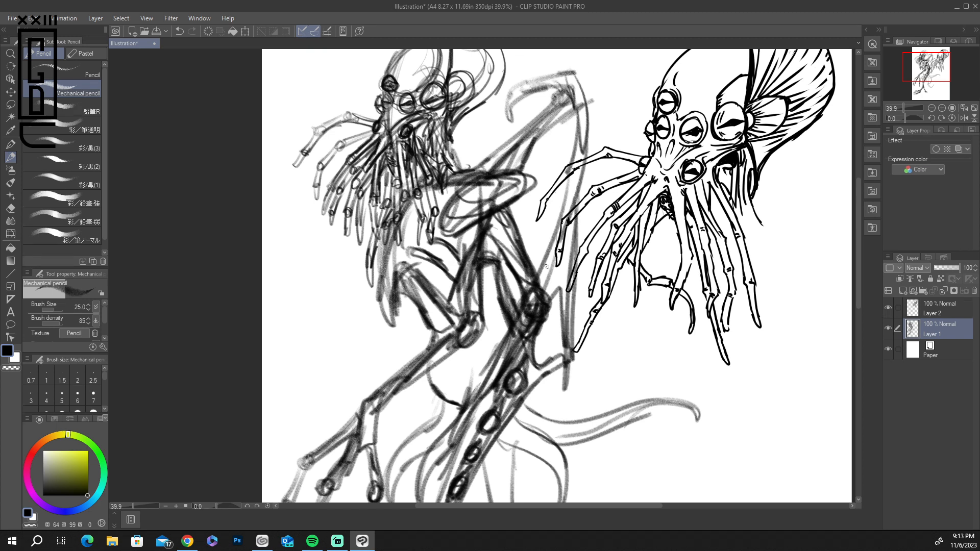
drag(515, 243, 532, 223)
drag(548, 258, 538, 220)
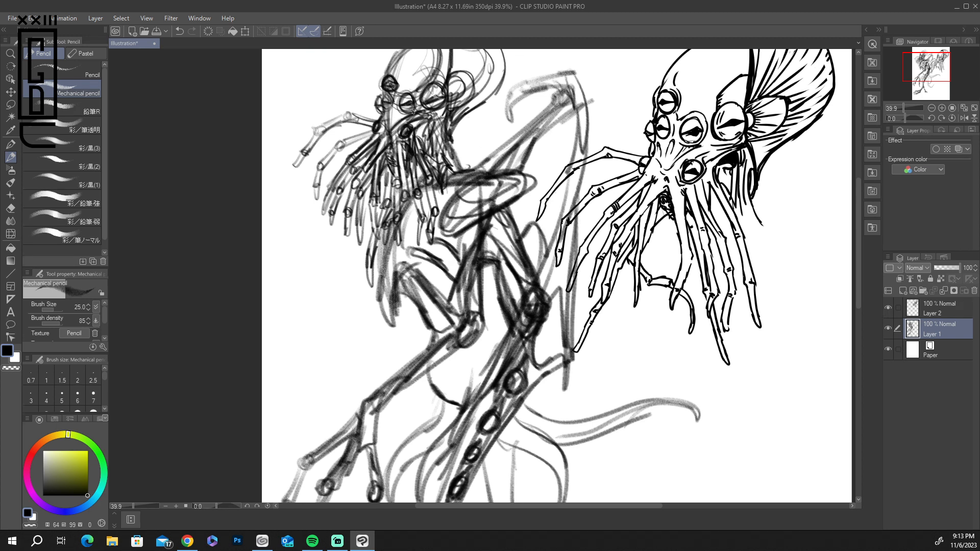
Step: Darken the flattened torso shape and extend its rear edge to a point
drag(456, 145, 460, 108)
mouse_move(493, 201)
mouse_down()
mouse_move(526, 176)
mouse_move(544, 179)
mouse_up()
drag(541, 182, 449, 216)
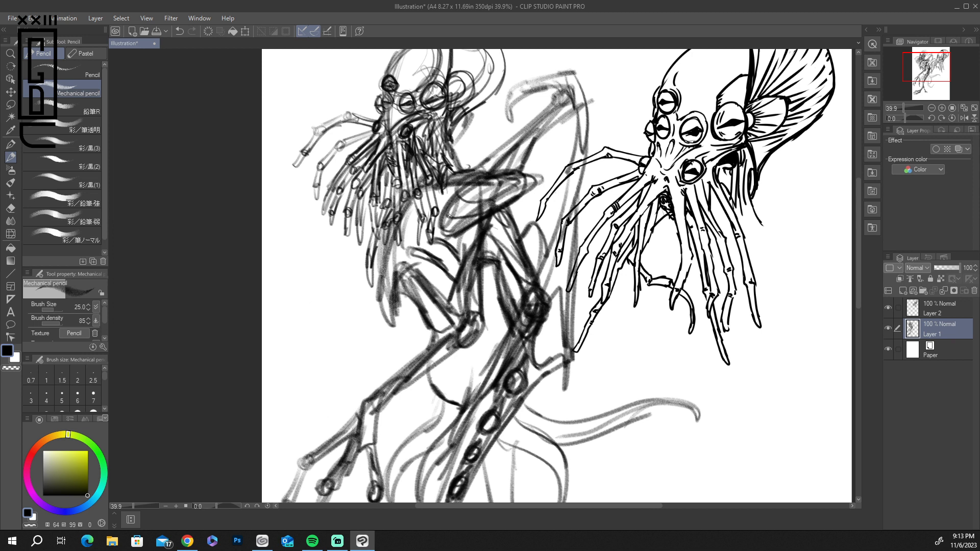
Step: Sketch a thin bent arm with a round joint in front of the body, reaching up below the face tentacles
mouse_move(359, 258)
mouse_down()
mouse_move(321, 327)
mouse_move(341, 319)
mouse_move(314, 342)
mouse_up()
mouse_move(352, 306)
mouse_down()
mouse_move(310, 334)
mouse_move(321, 356)
mouse_move(296, 252)
mouse_move(322, 339)
mouse_up()
mouse_move(295, 240)
mouse_down()
mouse_move(301, 349)
mouse_move(327, 352)
mouse_up()
mouse_move(324, 347)
mouse_down()
mouse_move(303, 259)
mouse_move(311, 196)
mouse_up()
drag(288, 252, 319, 196)
mouse_move(295, 236)
mouse_down()
mouse_move(328, 189)
mouse_move(306, 222)
mouse_move(351, 216)
mouse_up()
drag(318, 189, 336, 183)
Step: Sketch a long vertical staff in front of the creature, with an oval ring at its top and a tapering lower end
mouse_move(325, 233)
mouse_down()
mouse_move(310, 413)
mouse_move(322, 447)
mouse_move(308, 472)
mouse_move(321, 436)
mouse_up()
mouse_move(329, 191)
mouse_down()
mouse_move(332, 107)
mouse_move(340, 124)
mouse_move(344, 89)
mouse_move(329, 100)
mouse_up()
drag(337, 53, 334, 101)
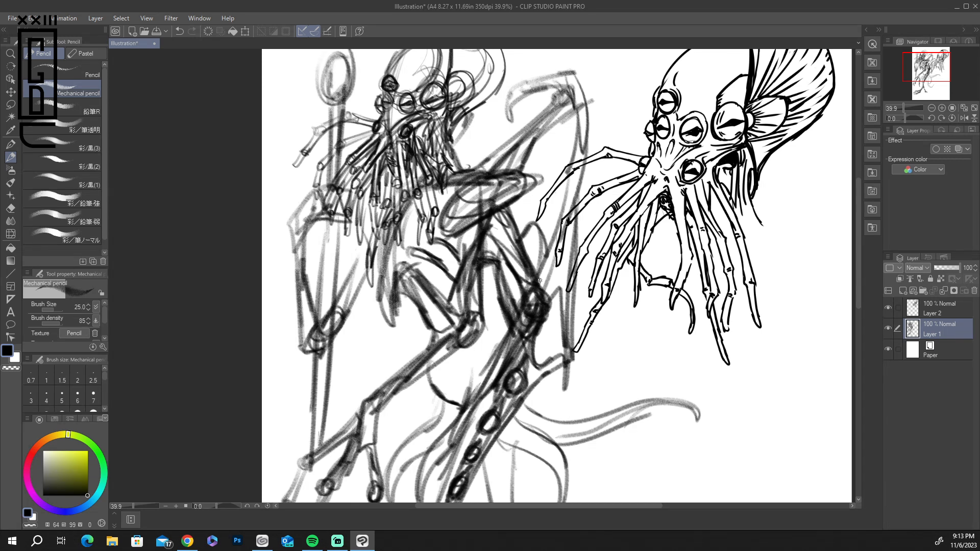
drag(860, 276, 856, 359)
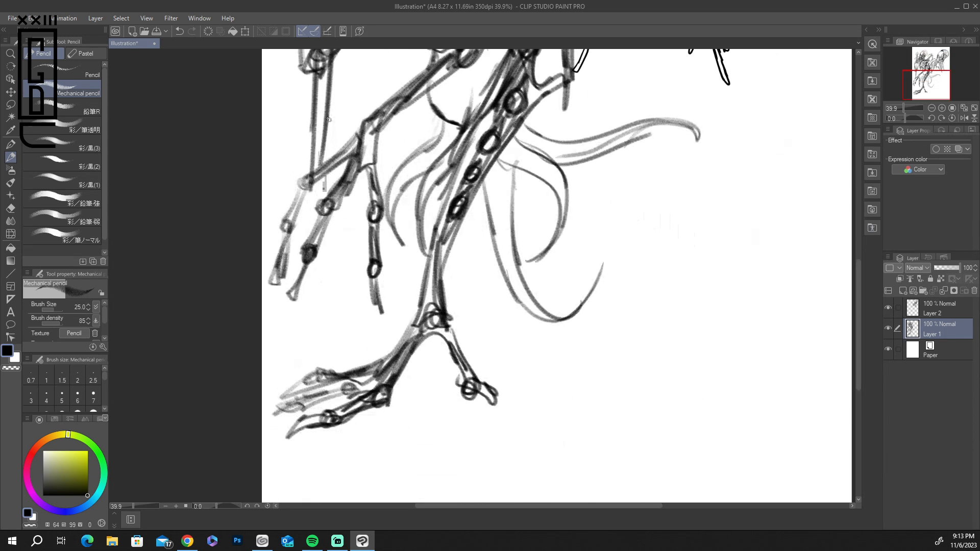
drag(309, 195, 306, 260)
drag(315, 225, 313, 332)
drag(308, 263, 303, 357)
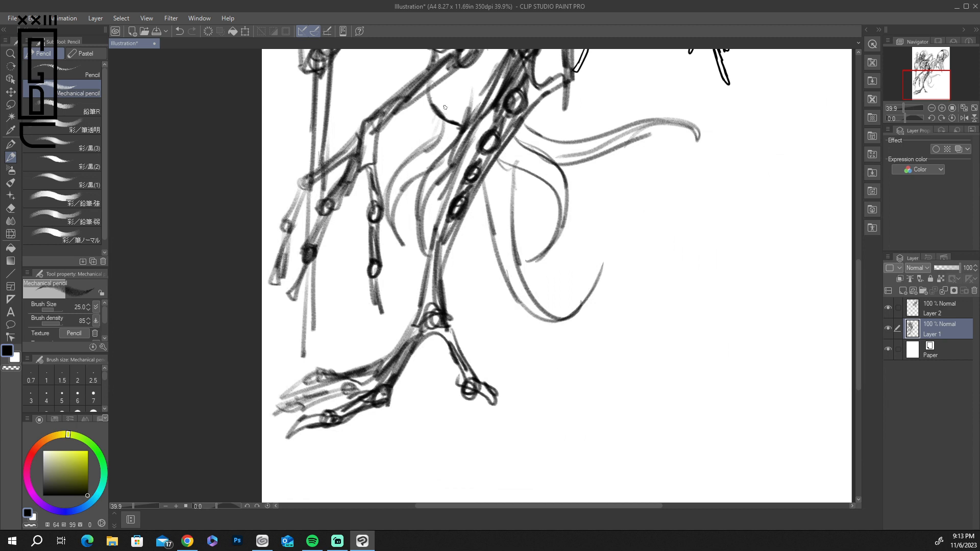
Step: Sketch another thin leg behind the front foot, ending in a small foot with pointed toes near the staff's base
drag(406, 114, 377, 158)
drag(439, 110, 375, 188)
drag(406, 115, 370, 179)
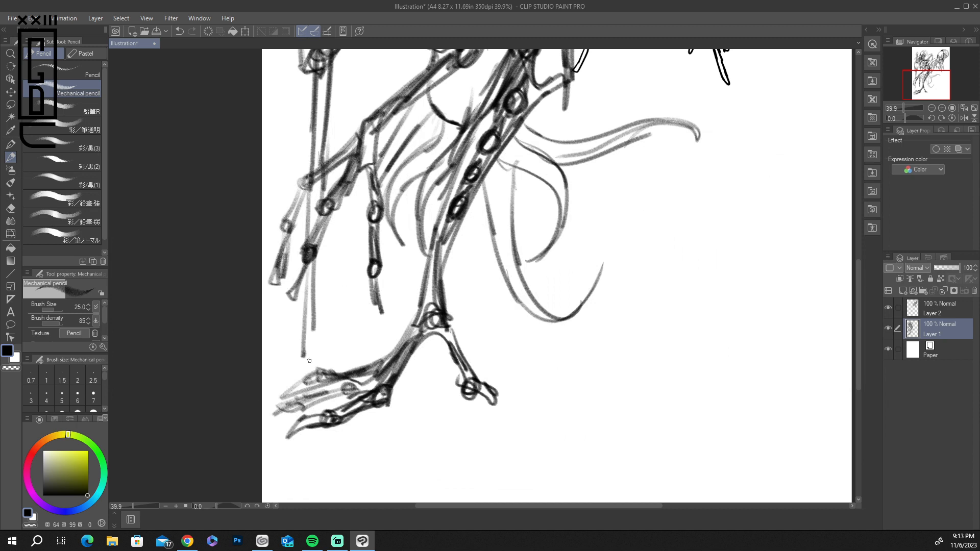
mouse_move(341, 269)
mouse_down()
mouse_move(330, 296)
mouse_move(352, 298)
mouse_move(306, 352)
mouse_up()
drag(337, 319, 281, 378)
mouse_move(275, 378)
mouse_down()
mouse_move(282, 386)
mouse_move(328, 352)
mouse_up()
mouse_move(339, 307)
mouse_down()
mouse_move(315, 349)
mouse_move(271, 351)
mouse_up()
drag(271, 350, 273, 365)
mouse_move(272, 365)
mouse_down()
mouse_move(321, 330)
mouse_move(263, 359)
mouse_up()
drag(342, 316, 313, 353)
drag(366, 312, 352, 287)
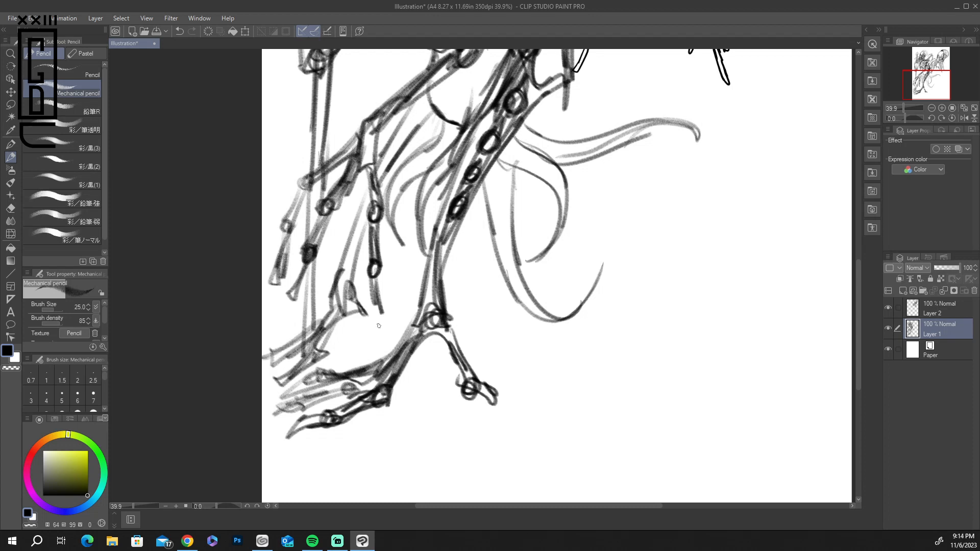
drag(385, 349, 318, 322)
drag(333, 354, 274, 349)
Step: Add long vertical strokes and a small circle below the face tentacles, and darken the inner rear thigh
mouse_move(856, 341)
mouse_down()
mouse_move(852, 222)
mouse_move(852, 310)
mouse_move(853, 278)
mouse_up()
mouse_move(376, 313)
mouse_down()
mouse_move(388, 276)
mouse_move(390, 296)
mouse_move(378, 207)
mouse_up()
drag(403, 290, 396, 218)
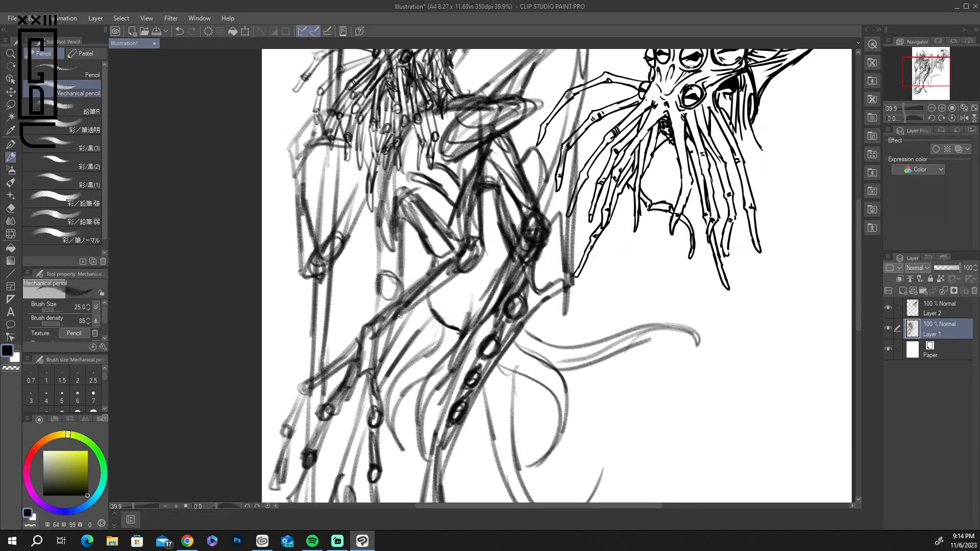
drag(489, 190, 503, 245)
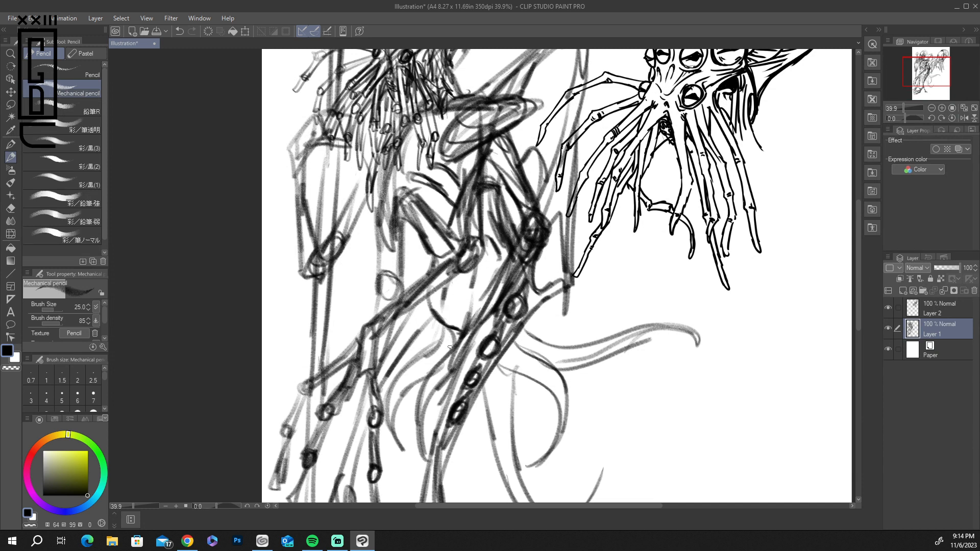
Step: Sketch more flowing tentacle tails behind the rear leg, including one curling outward into a pointed, leaf-shaped tip
mouse_move(476, 413)
mouse_down()
mouse_move(459, 498)
mouse_move(471, 482)
mouse_move(470, 503)
mouse_up()
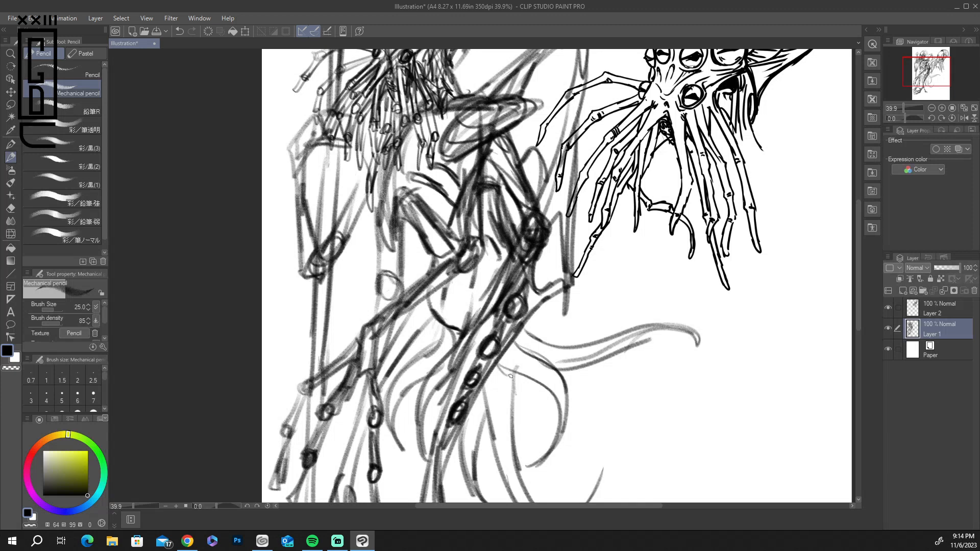
mouse_move(517, 401)
mouse_down()
mouse_move(552, 438)
mouse_move(693, 415)
mouse_up()
drag(561, 451, 700, 425)
mouse_move(586, 446)
mouse_down()
mouse_move(694, 421)
mouse_move(708, 499)
mouse_up()
drag(698, 434, 684, 488)
drag(692, 349, 697, 370)
mouse_move(449, 313)
mouse_down()
mouse_move(460, 285)
mouse_move(452, 281)
mouse_move(429, 301)
mouse_move(445, 327)
mouse_up()
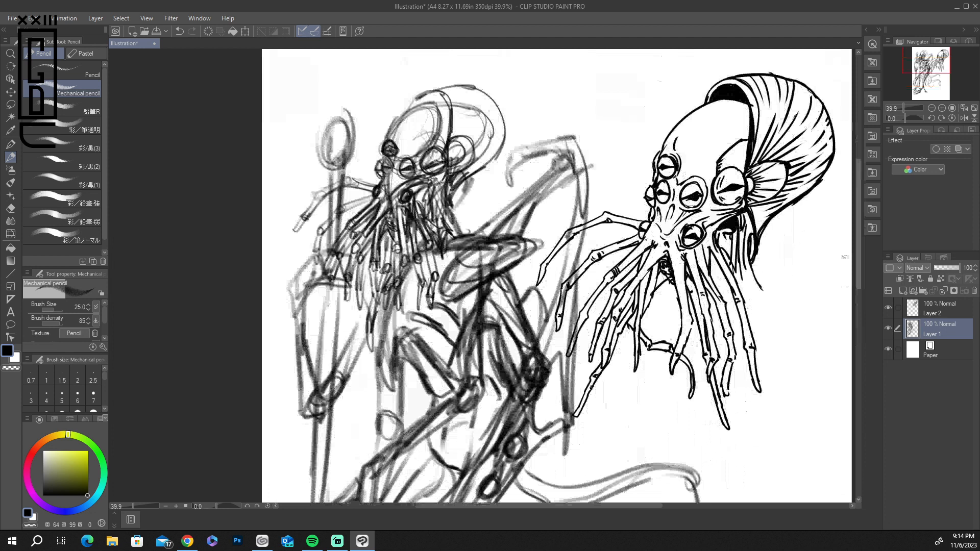
Step: Fade the body sketch on Layer 1 to 33% opacity
scroll(856, 256, down, 10)
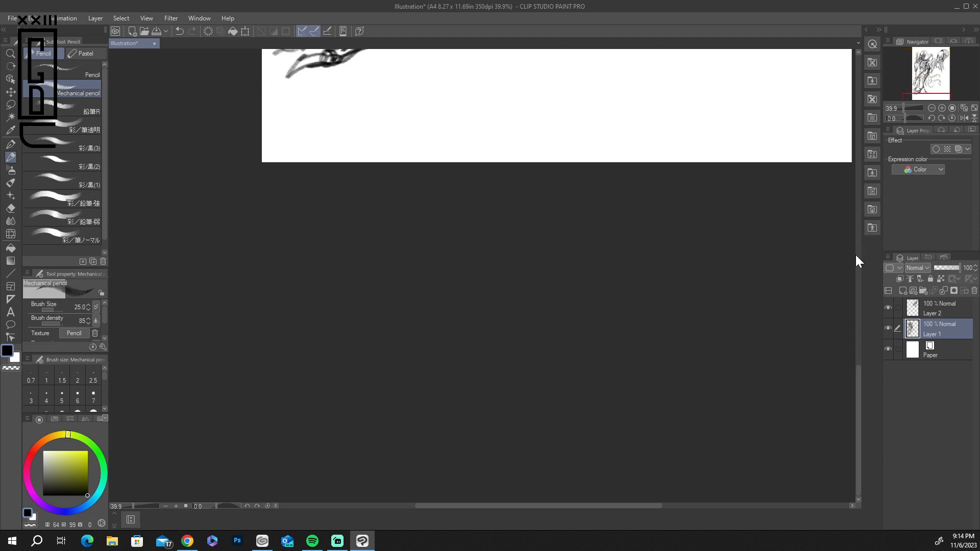
scroll(793, 325, down, 3)
drag(858, 377, 856, 244)
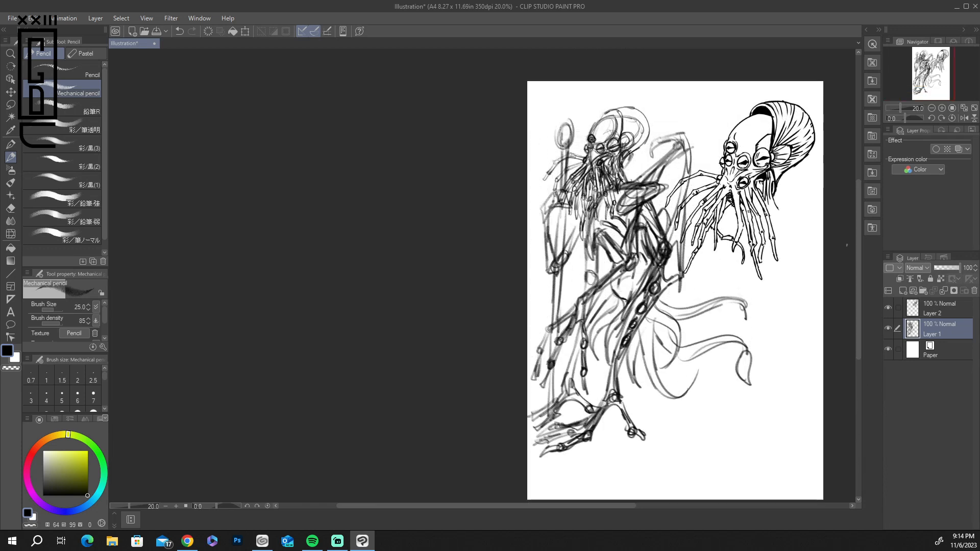
click(942, 267)
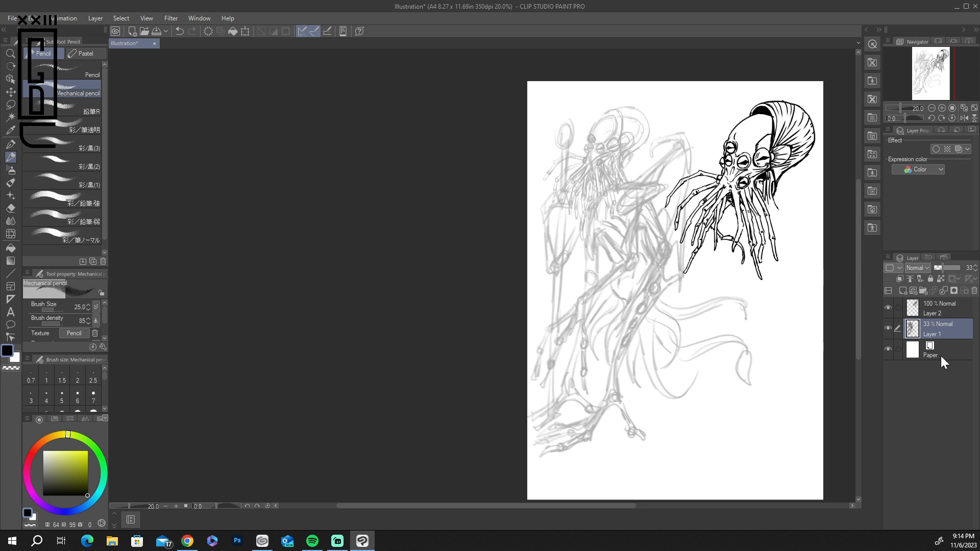
Step: Duplicate the inked head on Layer 2 and move the copy over the sketched creature's head
click(940, 310)
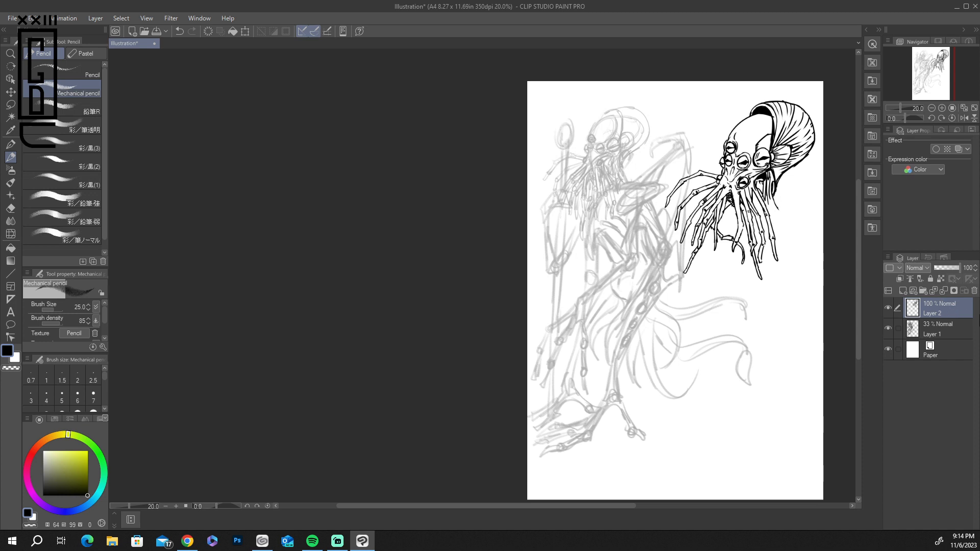
click(930, 278)
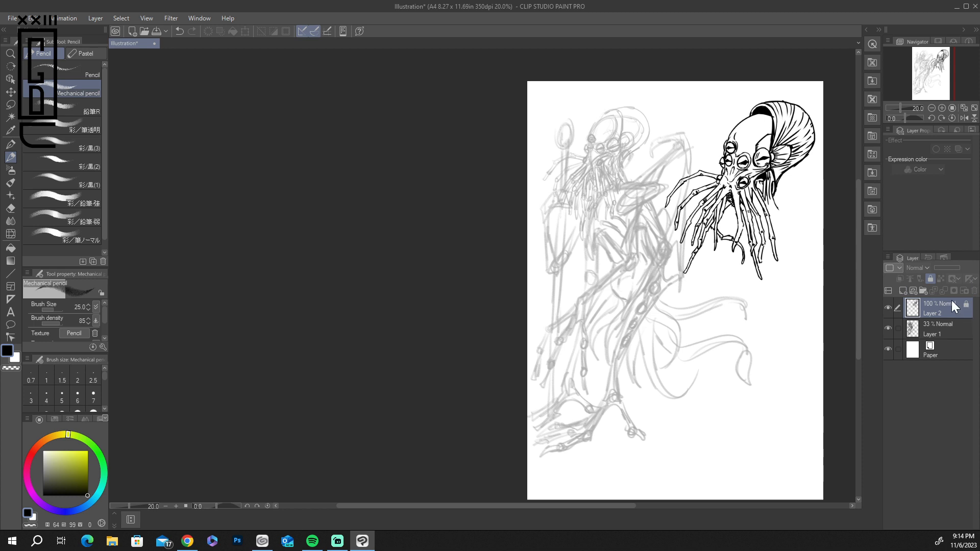
click(928, 276)
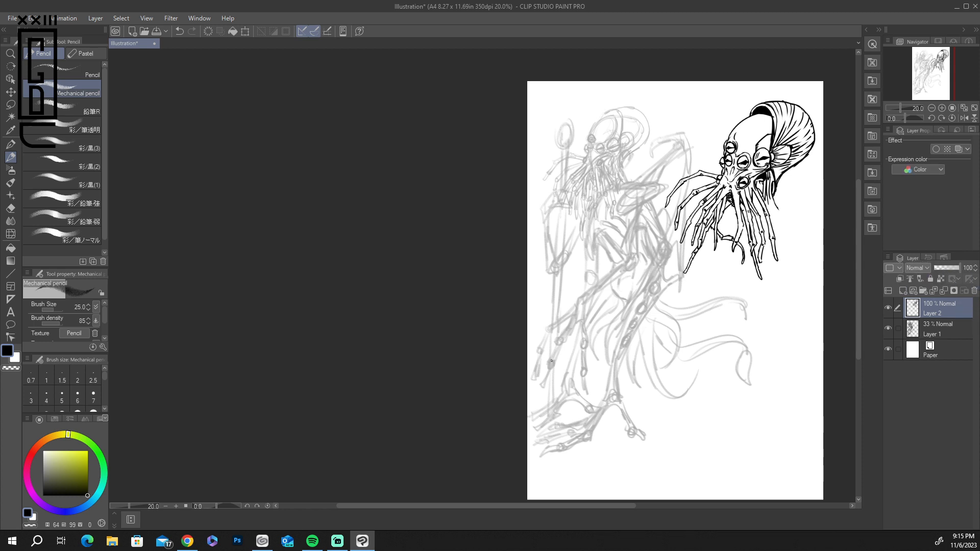
click(11, 92)
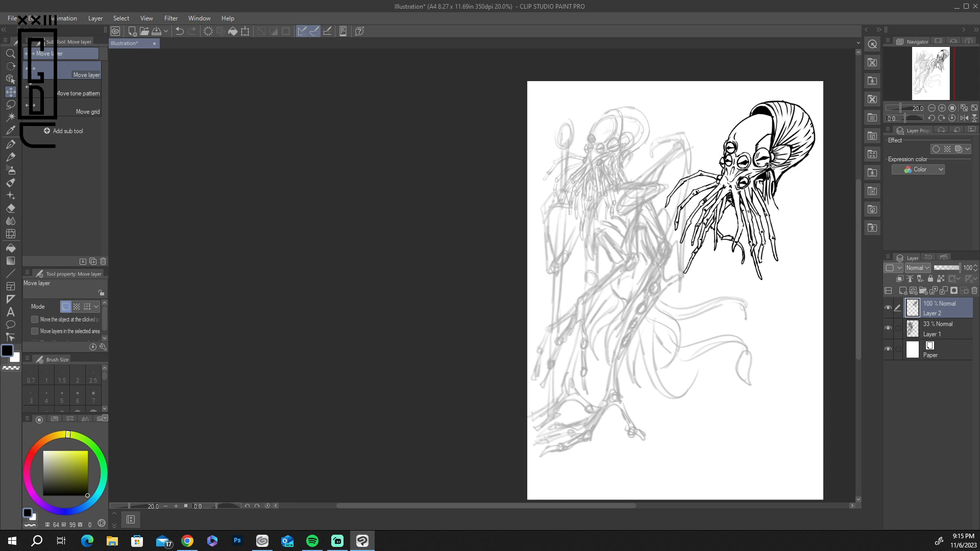
key(ctrl+v)
mouse_move(769, 160)
mouse_down()
mouse_move(619, 149)
mouse_move(631, 150)
mouse_up()
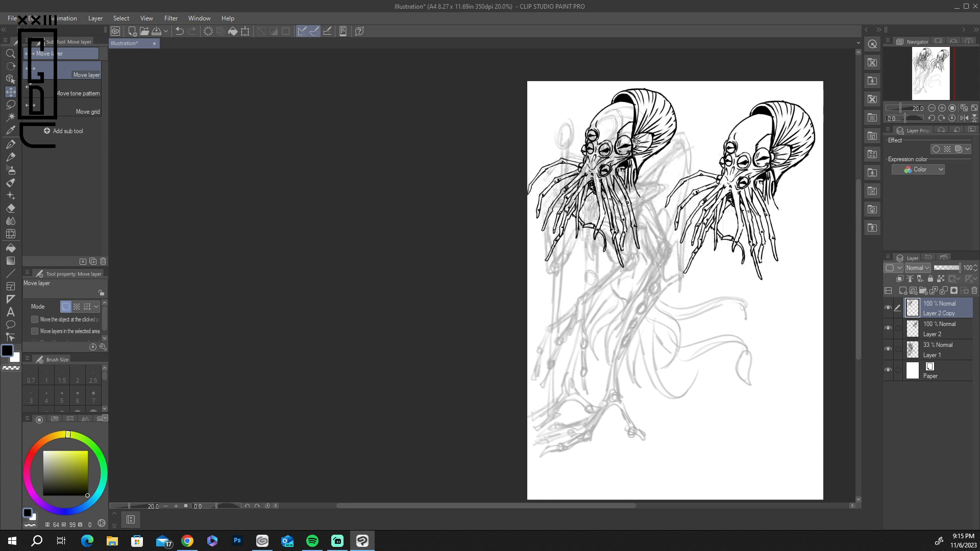
Step: Scale the copied head down, fit it over the sketched head and apply the transformation
click(244, 31)
mouse_move(678, 270)
mouse_down()
mouse_move(638, 202)
mouse_move(661, 232)
mouse_up()
drag(611, 140, 624, 150)
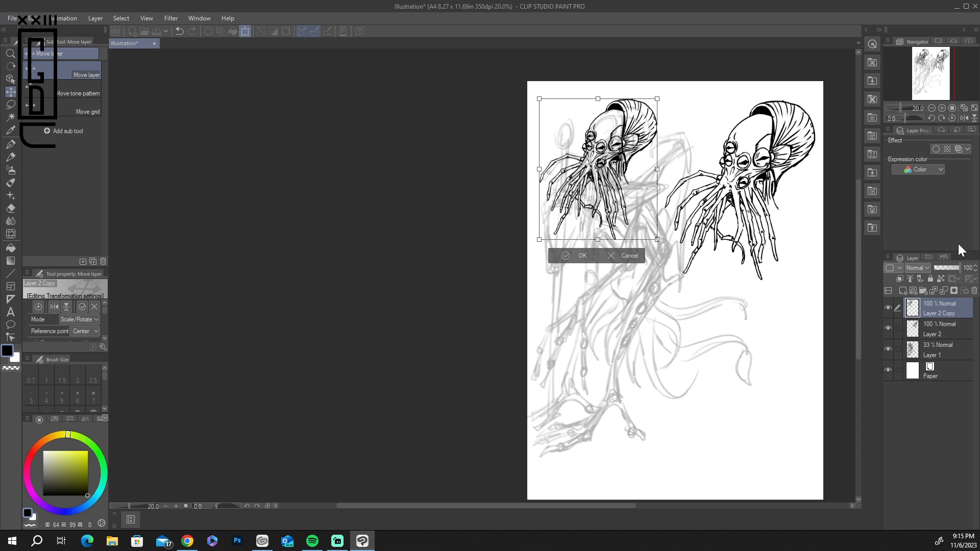
click(945, 327)
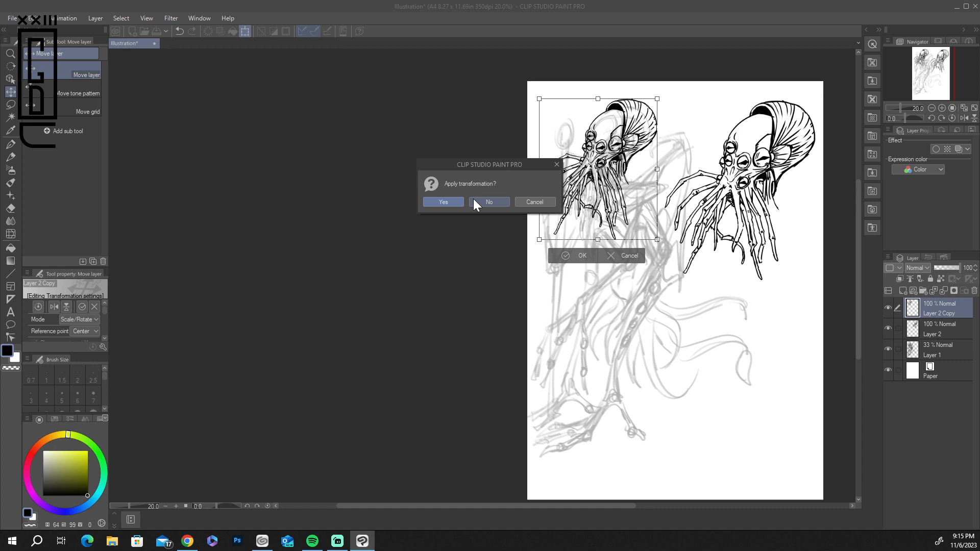
click(443, 202)
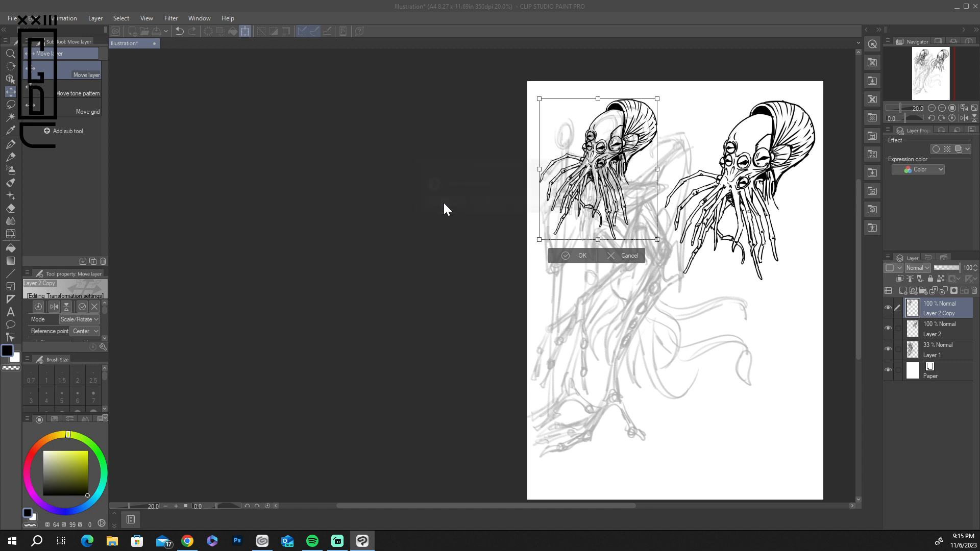
Step: Lock Layer 2, which holds the original inked head
click(943, 326)
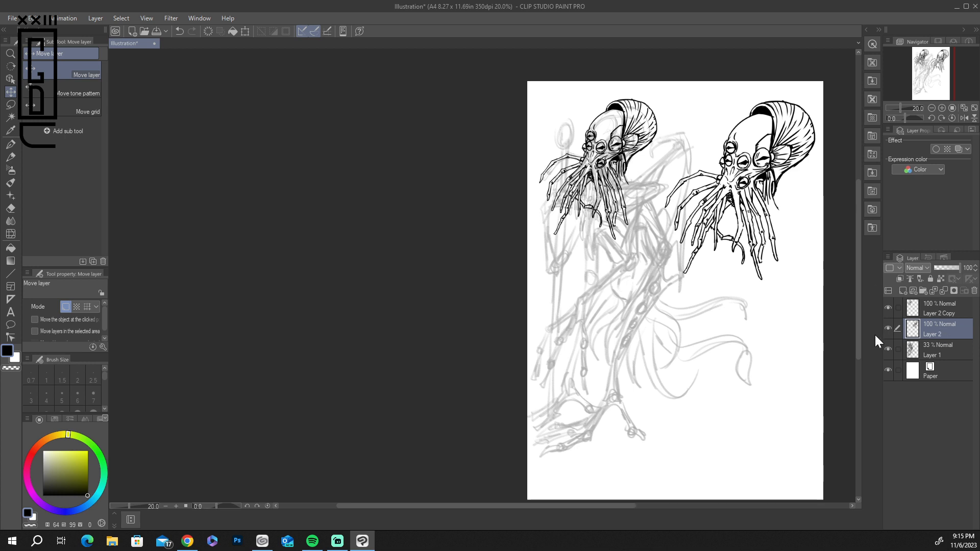
click(930, 277)
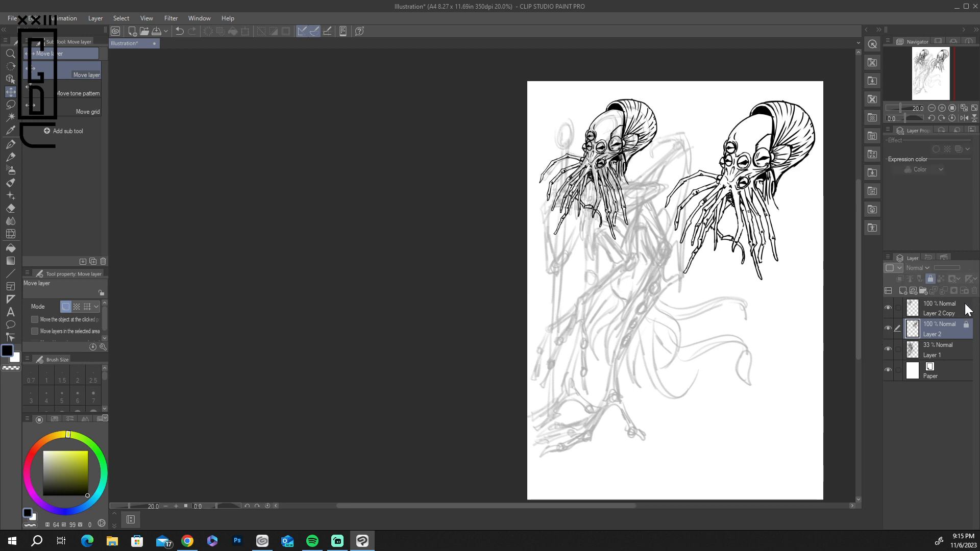
click(887, 328)
click(887, 328)
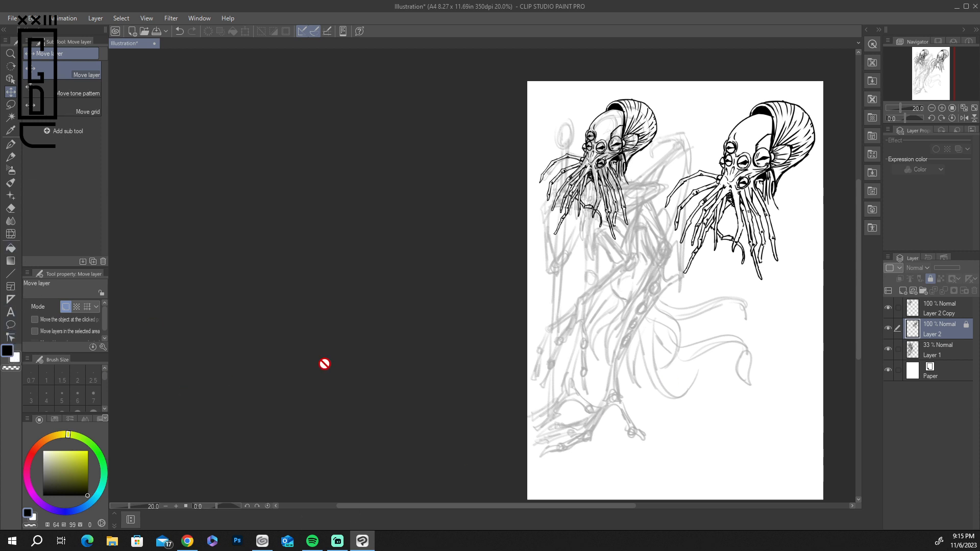
Step: Choose the G-pen and make Layer 2 Copy the active layer for inking over the body sketch
scroll(326, 363, up, 3)
drag(586, 147, 332, 367)
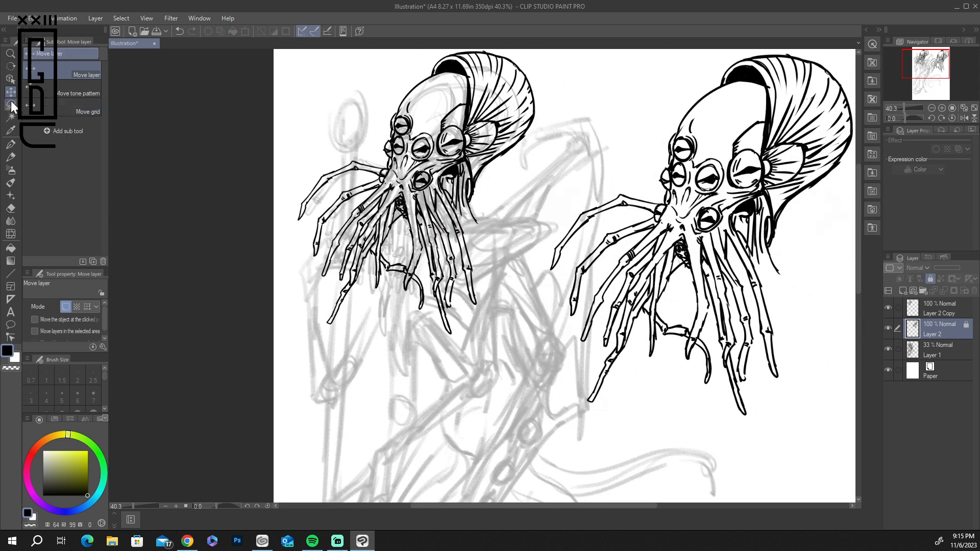
click(12, 145)
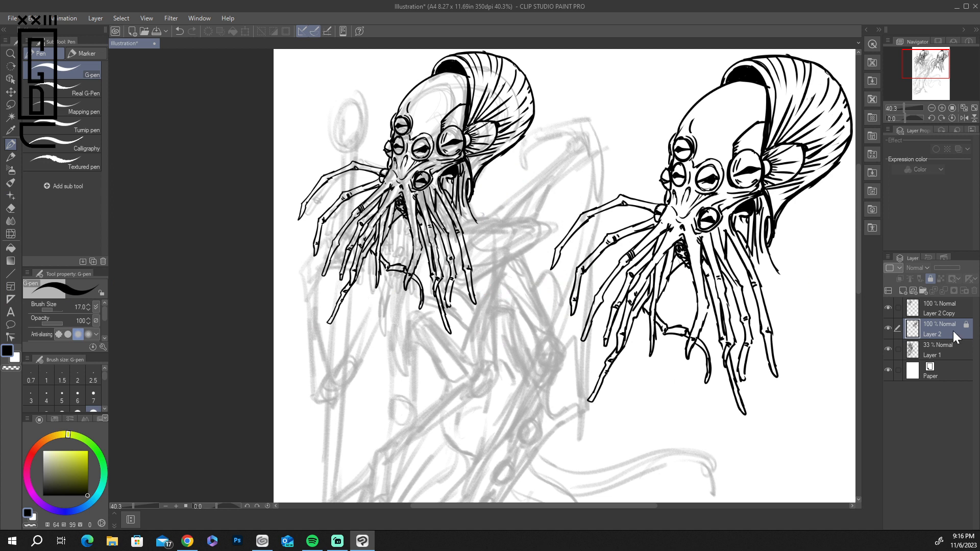
click(949, 306)
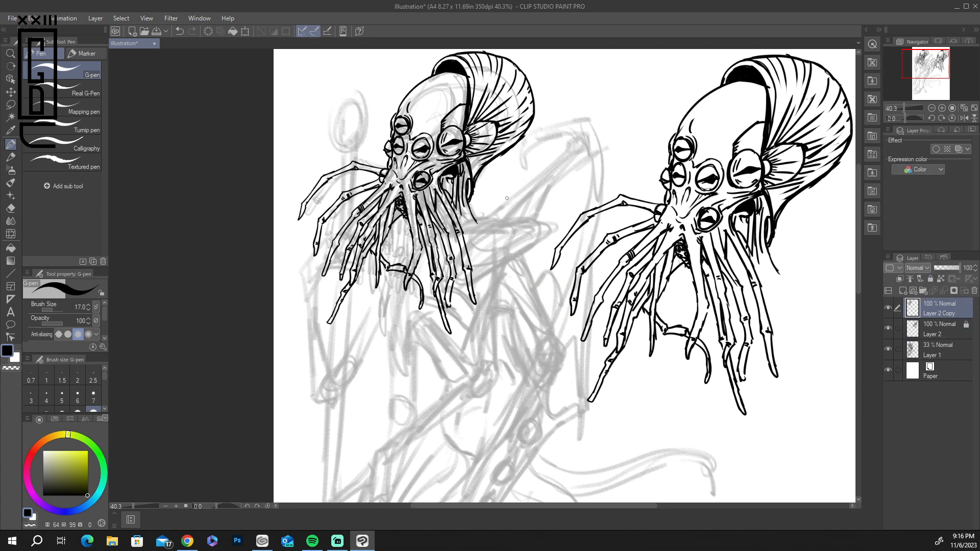
Step: Try inking the neck line and the shoulder plate with streaked strokes beside the smaller head
mouse_move(475, 221)
mouse_down()
mouse_move(502, 222)
mouse_move(475, 238)
mouse_up()
mouse_move(474, 240)
mouse_down()
mouse_move(505, 220)
mouse_move(519, 225)
mouse_move(487, 240)
mouse_move(507, 226)
mouse_move(537, 227)
mouse_move(488, 252)
mouse_up()
mouse_move(540, 223)
mouse_down()
mouse_move(553, 223)
mouse_move(556, 235)
mouse_move(472, 267)
mouse_up()
drag(540, 246, 475, 279)
drag(461, 205, 466, 233)
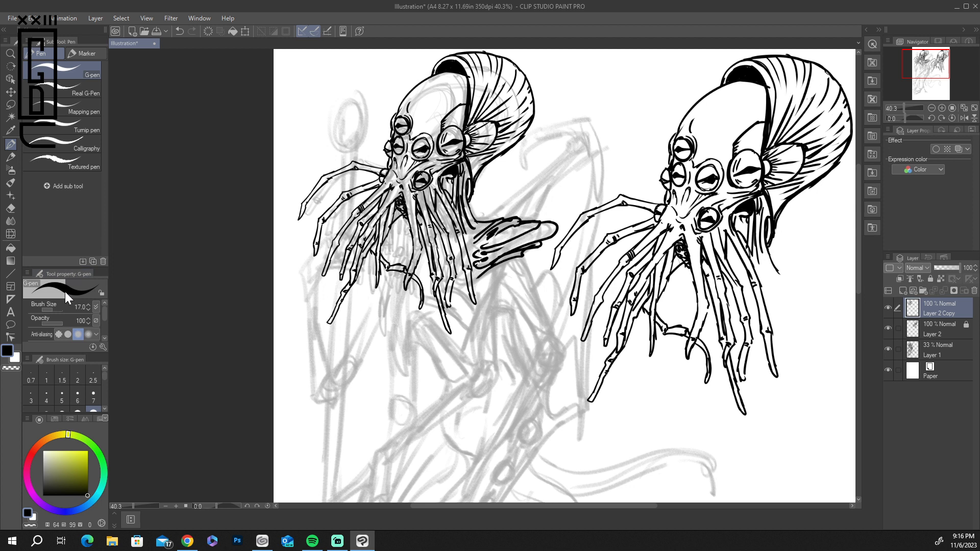
Step: Set the G-pen brush size to 15 and erase the inked shoulder plate beside the smaller head
click(95, 307)
click(87, 309)
mouse_move(438, 210)
mouse_down()
mouse_move(455, 242)
mouse_move(441, 225)
mouse_up()
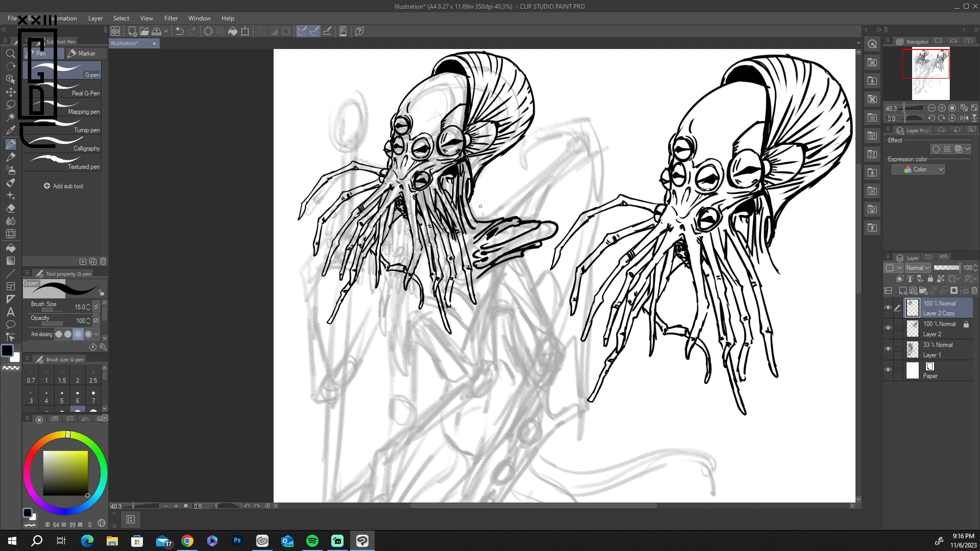
mouse_move(481, 232)
mouse_down()
mouse_move(503, 219)
mouse_move(482, 252)
mouse_move(501, 265)
mouse_move(519, 218)
mouse_move(505, 225)
mouse_move(524, 208)
mouse_up()
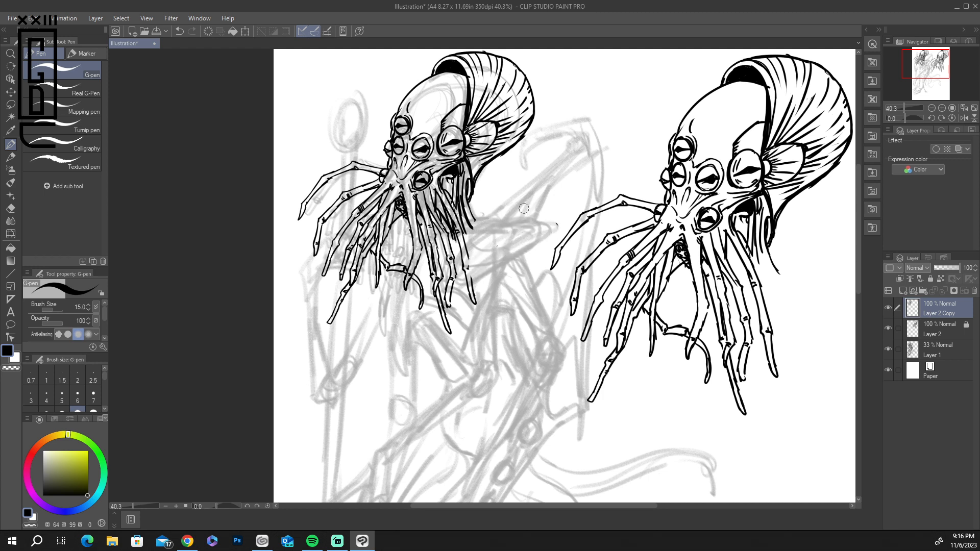
Step: Ink the shoulder plate as a flat pointed oval with inner streaks and a thick lower rim
mouse_move(470, 229)
mouse_down()
mouse_move(517, 217)
mouse_move(476, 241)
mouse_move(528, 219)
mouse_move(482, 241)
mouse_move(509, 245)
mouse_move(536, 225)
mouse_up()
mouse_move(477, 245)
mouse_down()
mouse_move(478, 224)
mouse_move(547, 232)
mouse_move(507, 257)
mouse_move(468, 263)
mouse_move(469, 273)
mouse_up()
mouse_move(467, 266)
mouse_down()
mouse_move(470, 284)
mouse_move(459, 259)
mouse_move(511, 253)
mouse_up()
mouse_move(552, 228)
mouse_down()
mouse_move(561, 225)
mouse_move(506, 261)
mouse_move(546, 223)
mouse_move(503, 241)
mouse_move(513, 237)
mouse_up()
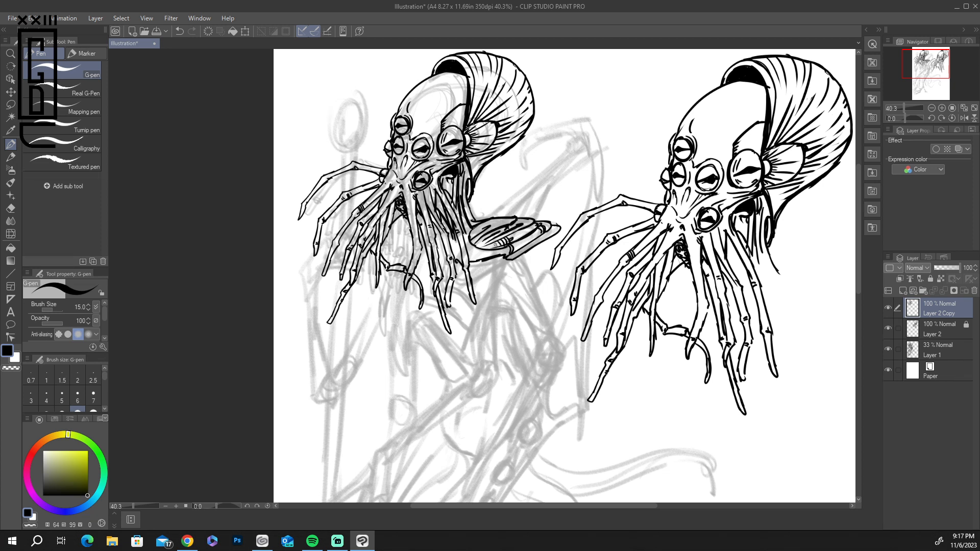
Step: Ink the torso outline from beneath the shoulder plate down to a jagged lower edge below the face tentacles
drag(512, 258, 470, 266)
drag(508, 259, 472, 293)
drag(507, 265, 469, 320)
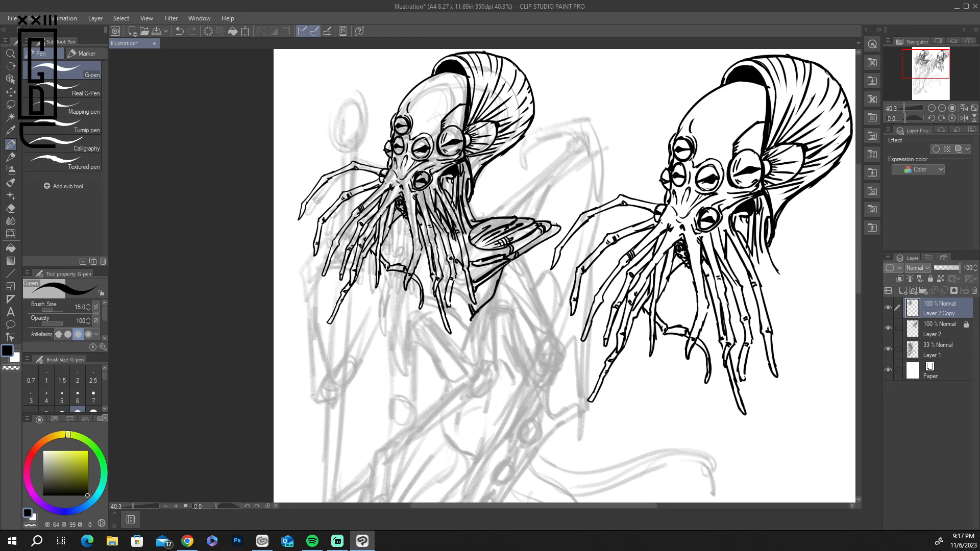
mouse_move(482, 305)
mouse_down()
mouse_move(471, 340)
mouse_move(459, 270)
mouse_move(476, 319)
mouse_move(456, 320)
mouse_move(477, 330)
mouse_move(468, 354)
mouse_up()
mouse_move(405, 335)
mouse_down()
mouse_move(428, 321)
mouse_move(452, 347)
mouse_move(426, 323)
mouse_move(407, 323)
mouse_move(399, 364)
mouse_up()
mouse_move(380, 273)
mouse_down()
mouse_move(379, 312)
mouse_move(403, 360)
mouse_up()
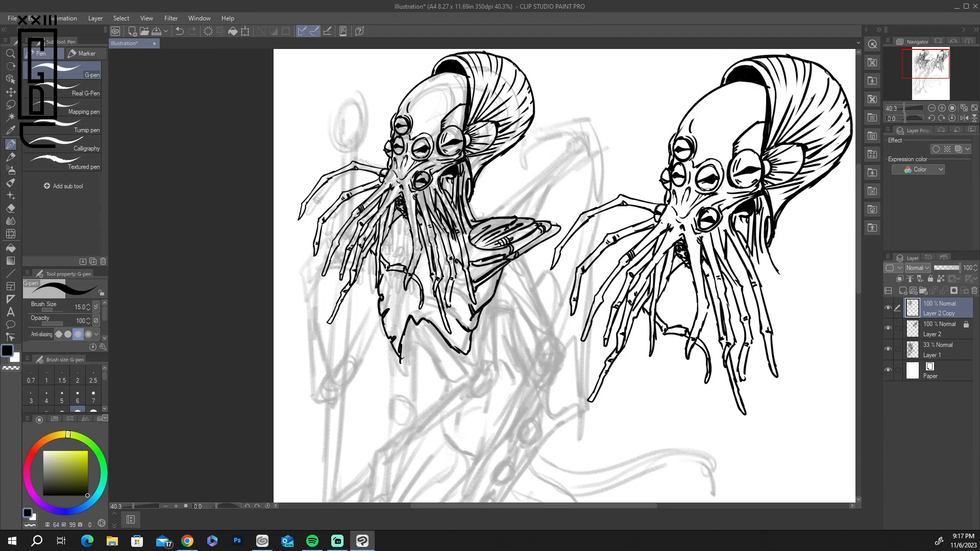
Step: Ink the far edge of the chest and small dark details in the gaps between the face tentacles
mouse_move(404, 216)
mouse_down()
mouse_move(411, 246)
mouse_move(399, 242)
mouse_move(399, 221)
mouse_move(394, 249)
mouse_move(407, 248)
mouse_up()
mouse_move(389, 251)
mouse_down()
mouse_move(410, 250)
mouse_move(363, 270)
mouse_move(377, 296)
mouse_move(368, 267)
mouse_move(359, 294)
mouse_up()
drag(354, 258, 349, 268)
mouse_move(353, 255)
mouse_down()
mouse_move(350, 265)
mouse_move(347, 251)
mouse_up()
drag(369, 292, 382, 301)
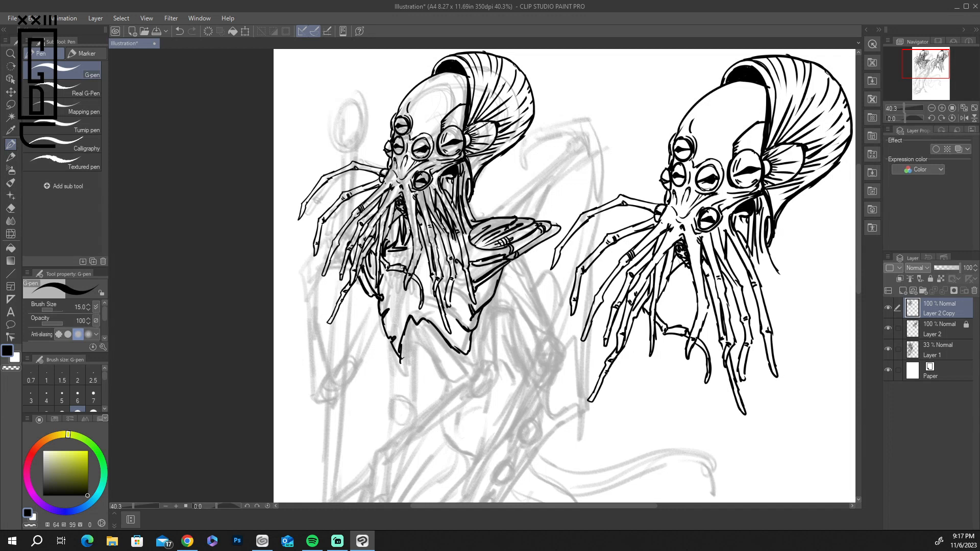
Step: Ink curved fold lines across the chest and short strokes between the face tentacles
mouse_move(386, 297)
mouse_down()
mouse_move(464, 293)
mouse_move(412, 304)
mouse_move(439, 302)
mouse_move(427, 308)
mouse_up()
drag(424, 260, 419, 267)
drag(423, 228, 410, 264)
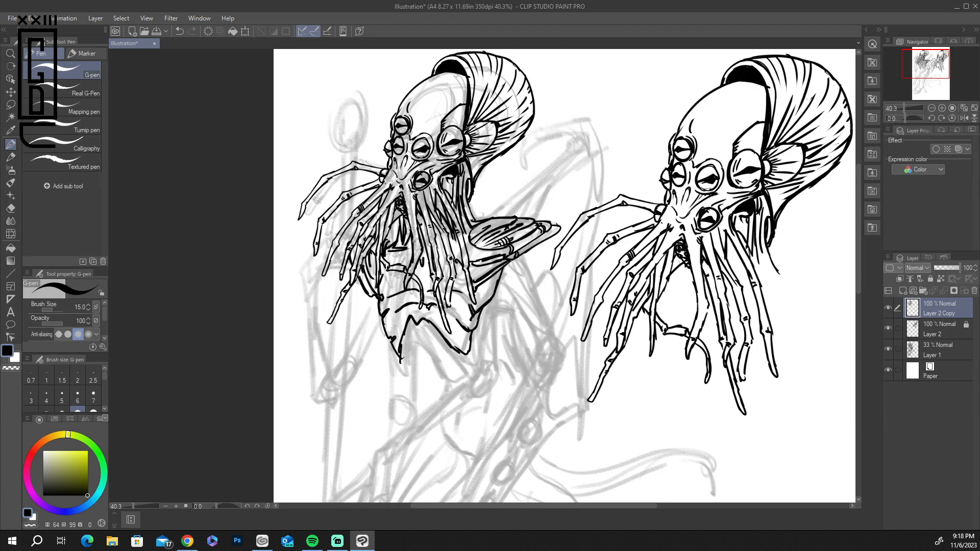
mouse_move(417, 221)
mouse_down()
mouse_move(426, 281)
mouse_move(432, 241)
mouse_move(445, 292)
mouse_up()
drag(460, 243, 471, 293)
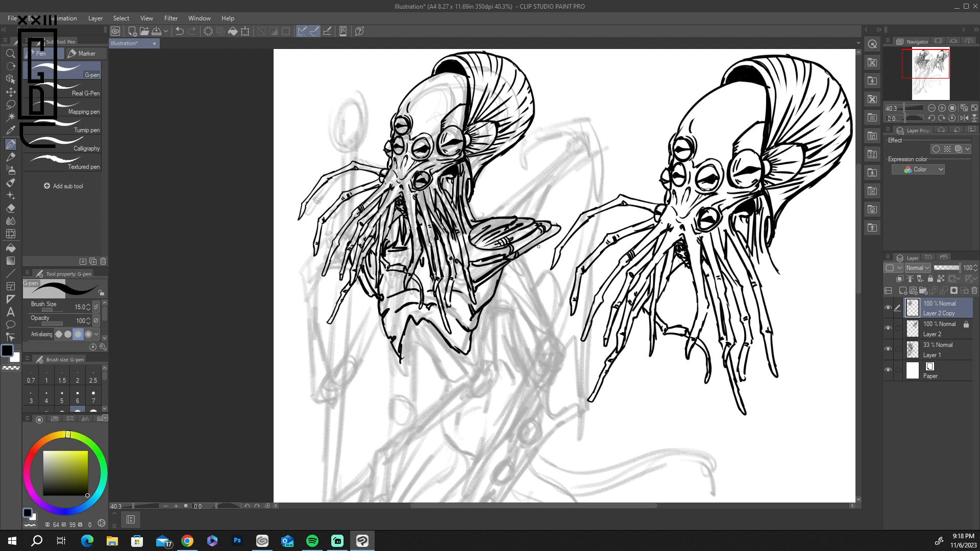
Step: Ink ridges on the lower torso and a cluster of pointed strands and curling tentacles hanging beneath it
mouse_move(388, 289)
mouse_down()
mouse_move(401, 281)
mouse_move(421, 317)
mouse_up()
mouse_move(402, 359)
mouse_down()
mouse_move(422, 349)
mouse_move(442, 370)
mouse_up()
mouse_move(425, 322)
mouse_down()
mouse_move(443, 360)
mouse_move(459, 371)
mouse_up()
mouse_move(433, 341)
mouse_down()
mouse_move(456, 379)
mouse_move(455, 351)
mouse_move(461, 374)
mouse_move(444, 364)
mouse_move(427, 320)
mouse_move(433, 376)
mouse_move(442, 366)
mouse_move(422, 387)
mouse_move(443, 382)
mouse_move(415, 409)
mouse_move(414, 396)
mouse_move(419, 405)
mouse_move(445, 364)
mouse_up()
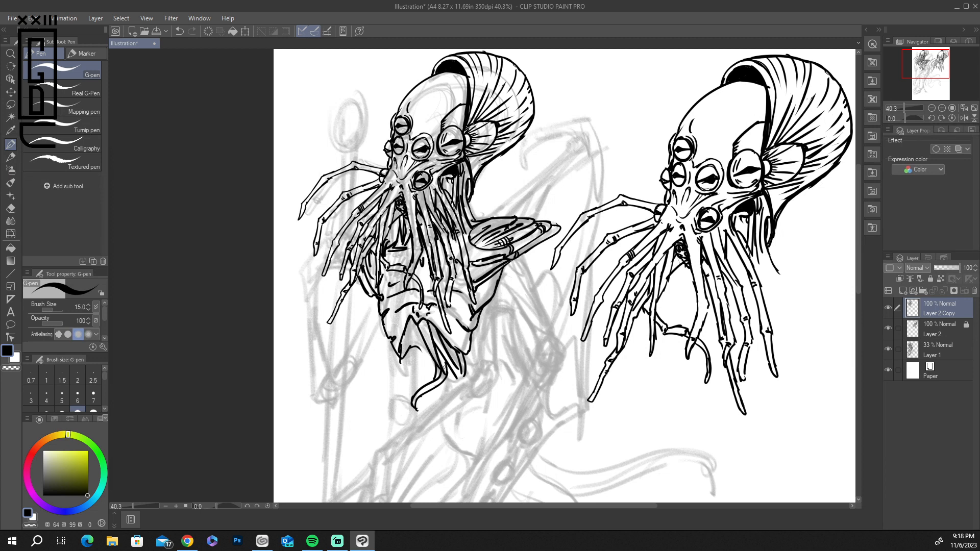
mouse_move(417, 401)
mouse_down()
mouse_move(423, 414)
mouse_move(444, 403)
mouse_move(456, 420)
mouse_move(450, 396)
mouse_up()
mouse_move(410, 318)
mouse_down()
mouse_move(434, 367)
mouse_move(418, 349)
mouse_move(410, 380)
mouse_move(428, 361)
mouse_move(419, 376)
mouse_move(403, 348)
mouse_up()
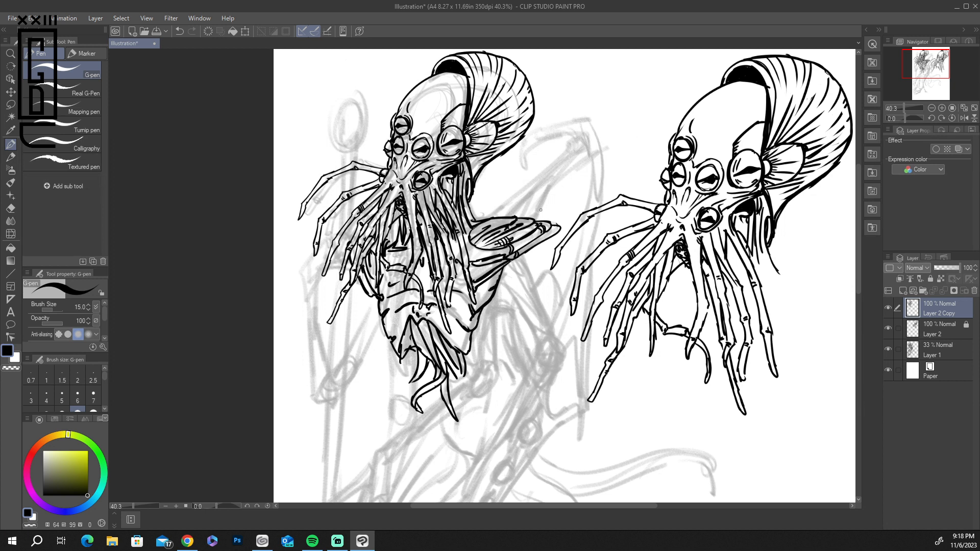
Step: Ink the slim limb segment running from beneath the shoulder plate down toward the sketched round joint
mouse_move(507, 285)
mouse_down()
mouse_move(504, 264)
mouse_move(499, 286)
mouse_up()
drag(526, 255, 556, 338)
drag(506, 283, 545, 331)
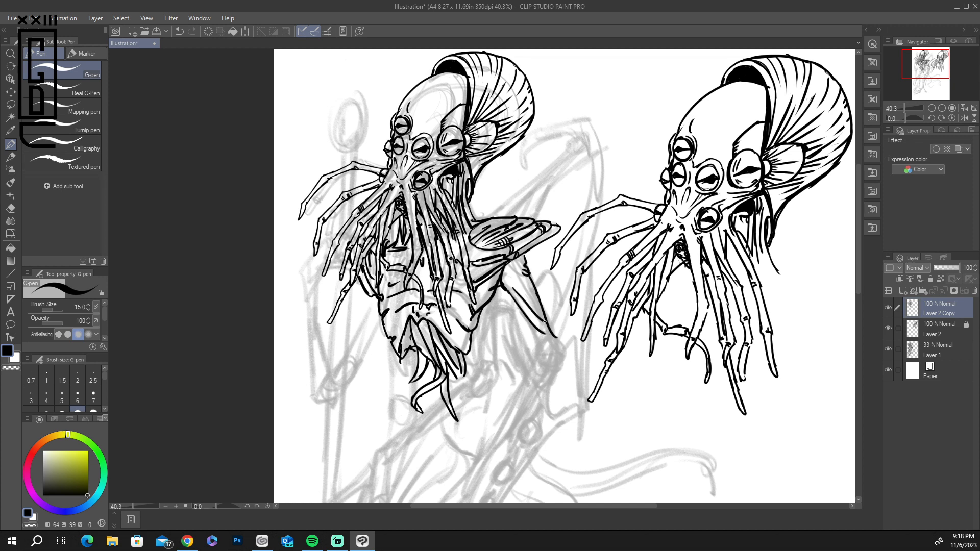
mouse_move(510, 263)
mouse_down()
mouse_move(540, 304)
mouse_move(516, 273)
mouse_move(520, 298)
mouse_up()
Step: Ink the wing arm rising from behind the shoulder plate to its upper joint, with a hooked claw
mouse_move(480, 219)
mouse_down()
mouse_move(584, 139)
mouse_move(500, 218)
mouse_move(512, 220)
mouse_up()
drag(550, 179, 515, 210)
drag(530, 198, 514, 214)
mouse_move(547, 187)
mouse_down()
mouse_move(586, 153)
mouse_move(577, 135)
mouse_move(551, 125)
mouse_move(529, 133)
mouse_move(525, 167)
mouse_up()
mouse_move(536, 132)
mouse_down()
mouse_move(528, 152)
mouse_move(593, 123)
mouse_move(604, 153)
mouse_move(591, 156)
mouse_move(593, 203)
mouse_up()
Step: Ink the long folded wing finger from the upper joint down to its spiked tip, with the membrane's lower edge
drag(602, 151, 581, 252)
drag(592, 201, 571, 281)
drag(589, 251, 558, 340)
drag(602, 182, 588, 309)
drag(594, 241, 588, 256)
drag(589, 269, 576, 386)
drag(590, 317, 586, 334)
drag(590, 336, 583, 399)
mouse_move(584, 359)
mouse_down()
mouse_move(579, 459)
mouse_move(587, 355)
mouse_up()
drag(576, 315, 560, 334)
drag(575, 316, 578, 350)
drag(582, 272, 581, 322)
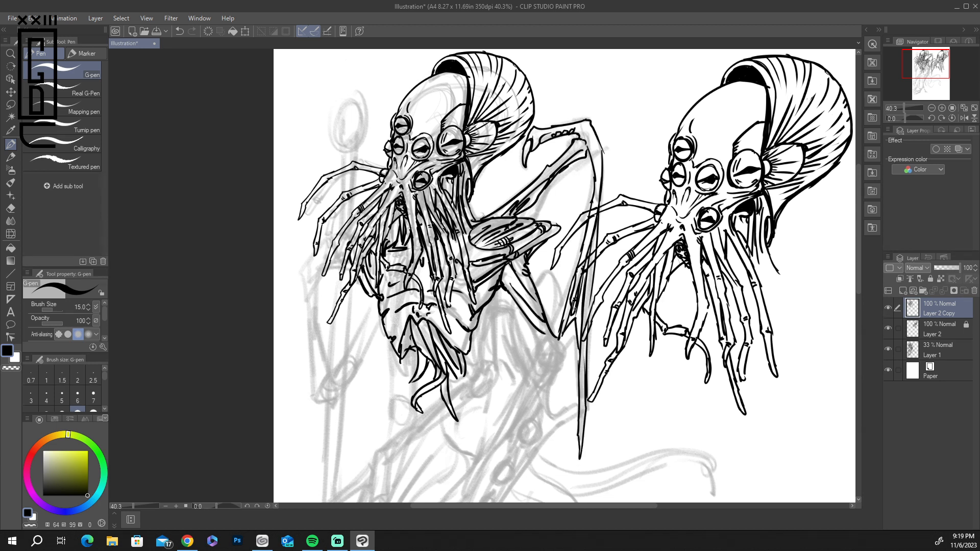
Step: Fill the folded wing membrane with long fanning lines and add short accents at the upper joint
drag(582, 156, 551, 255)
mouse_move(587, 154)
mouse_down()
mouse_move(555, 248)
mouse_move(577, 204)
mouse_move(575, 217)
mouse_up()
mouse_move(580, 161)
mouse_down()
mouse_move(550, 231)
mouse_move(542, 223)
mouse_move(543, 308)
mouse_up()
mouse_move(567, 254)
mouse_down()
mouse_move(548, 323)
mouse_move(562, 290)
mouse_up()
drag(565, 290, 557, 334)
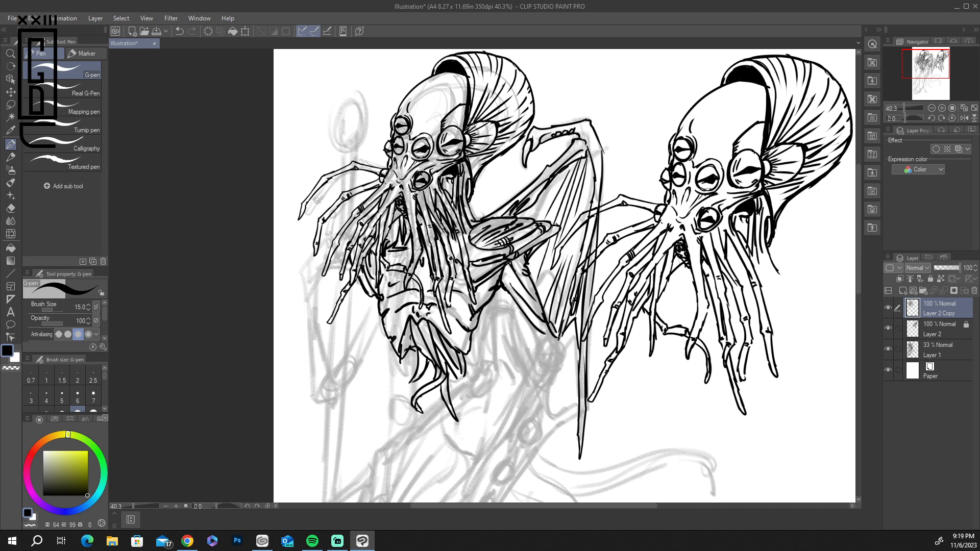
drag(587, 135, 599, 182)
drag(571, 151, 579, 141)
Step: Ink the round joint and the tapering rear leg below it, with a row of ovals and a curved rear spur
drag(859, 266, 857, 311)
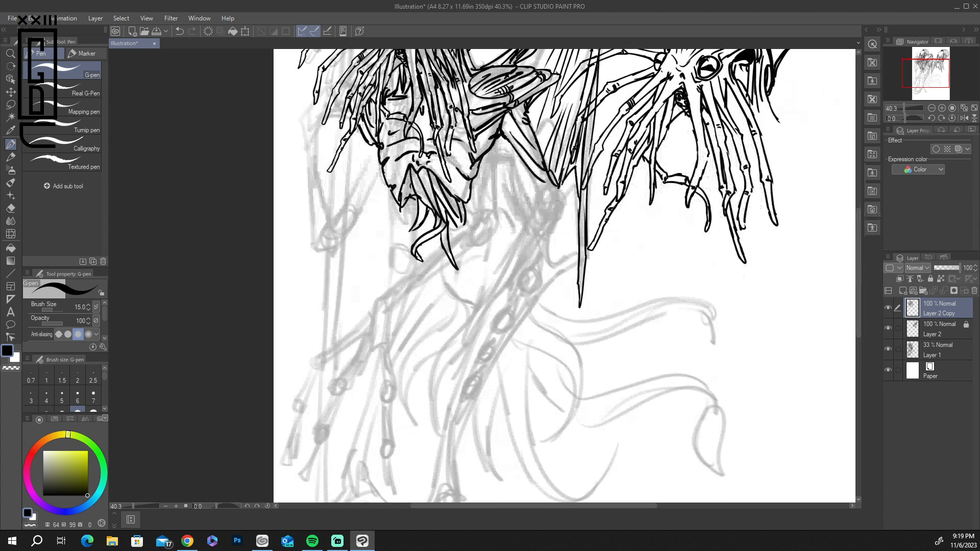
drag(540, 179, 540, 213)
mouse_move(555, 194)
mouse_down()
mouse_move(544, 211)
mouse_move(562, 195)
mouse_move(556, 218)
mouse_move(485, 322)
mouse_move(447, 422)
mouse_up()
mouse_move(551, 231)
mouse_down()
mouse_move(540, 274)
mouse_move(574, 254)
mouse_move(601, 270)
mouse_move(546, 282)
mouse_move(536, 296)
mouse_up()
drag(554, 265, 520, 336)
mouse_move(542, 287)
mouse_down()
mouse_move(520, 337)
mouse_move(503, 348)
mouse_move(519, 318)
mouse_move(494, 361)
mouse_up()
drag(533, 271, 479, 365)
mouse_move(480, 363)
mouse_down()
mouse_move(490, 357)
mouse_move(477, 401)
mouse_move(467, 396)
mouse_up()
mouse_move(481, 378)
mouse_down()
mouse_move(457, 442)
mouse_move(449, 433)
mouse_up()
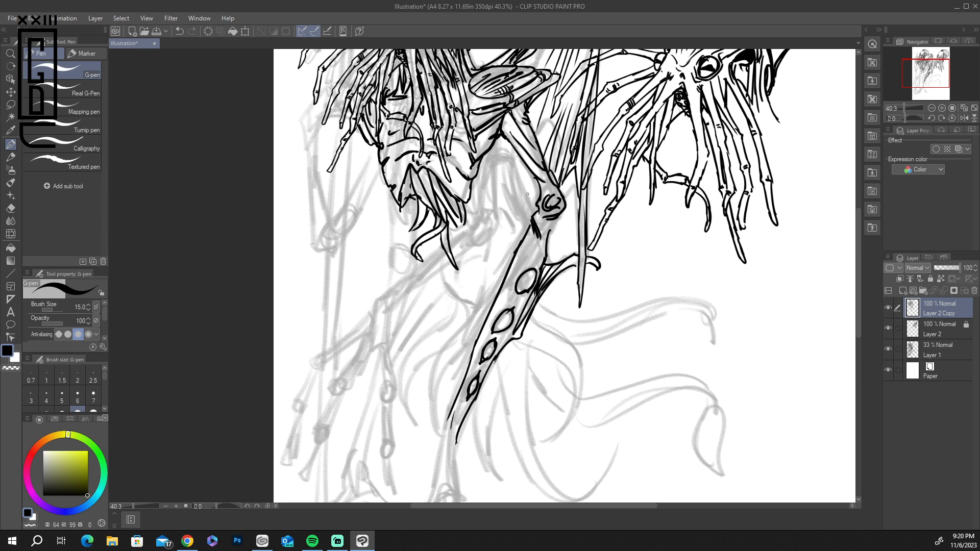
Step: Add shading strokes to the rear leg's upper section and joint, under the shoulder plate, and among the strands hanging below the torso
drag(531, 220, 516, 268)
mouse_move(548, 234)
mouse_down()
mouse_move(510, 280)
mouse_move(553, 228)
mouse_move(549, 245)
mouse_move(522, 255)
mouse_move(537, 217)
mouse_up()
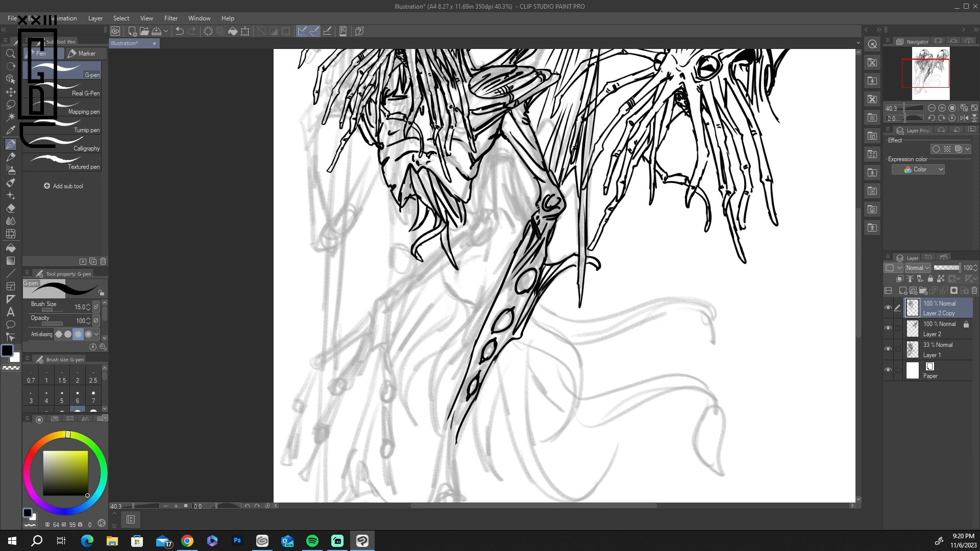
mouse_move(533, 174)
mouse_down()
mouse_move(539, 195)
mouse_move(554, 190)
mouse_up()
mouse_move(495, 134)
mouse_down()
mouse_move(482, 153)
mouse_move(489, 136)
mouse_up()
mouse_move(416, 226)
mouse_down()
mouse_move(409, 232)
mouse_move(436, 226)
mouse_up()
mouse_move(412, 163)
mouse_down()
mouse_move(414, 190)
mouse_move(422, 176)
mouse_move(432, 187)
mouse_move(434, 178)
mouse_move(455, 210)
mouse_up()
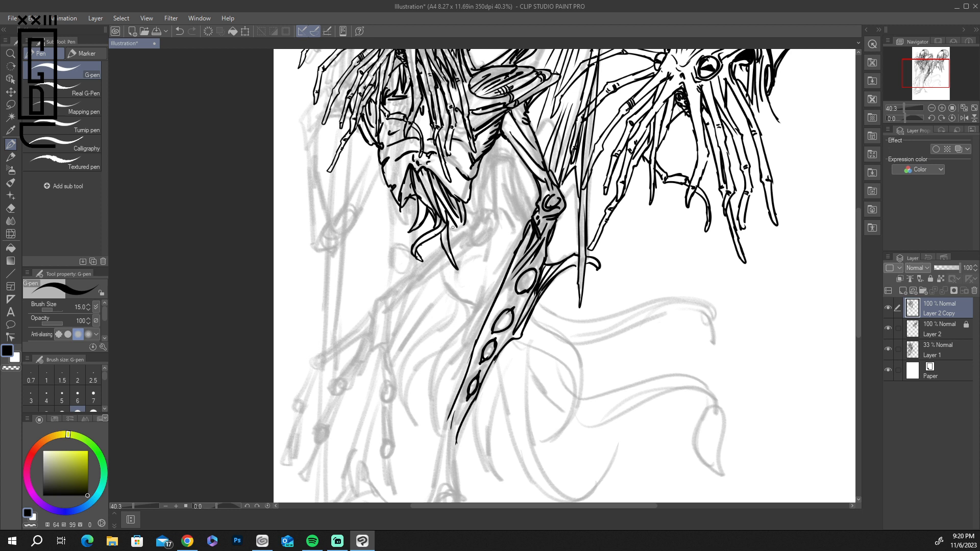
Step: Ink the near arm from below the shoulder plate to a round elbow joint, with the forearm reaching diagonally down to the wrist
drag(448, 229, 443, 247)
drag(483, 158, 477, 214)
mouse_move(502, 133)
mouse_down()
mouse_move(496, 215)
mouse_move(478, 220)
mouse_up()
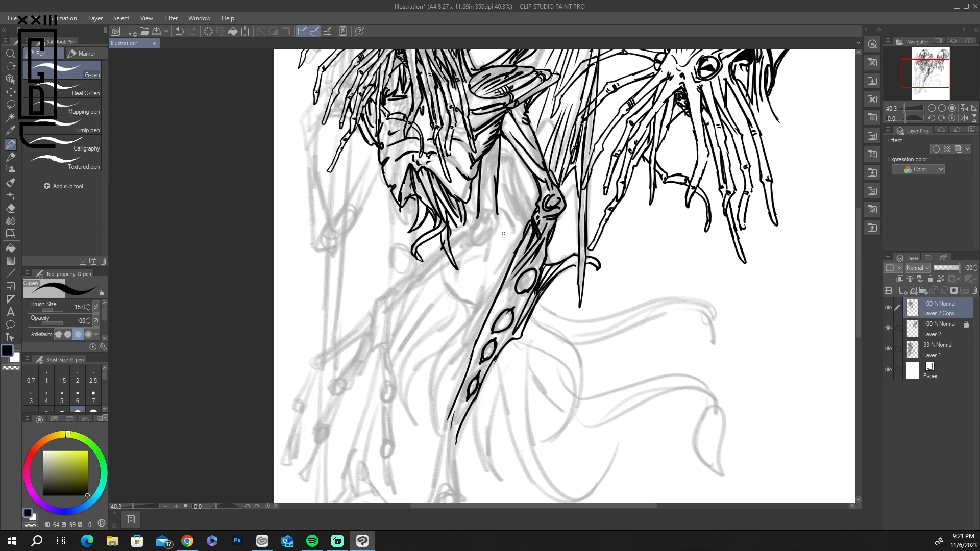
mouse_move(471, 231)
mouse_down()
mouse_move(494, 229)
mouse_move(487, 214)
mouse_move(481, 224)
mouse_move(494, 223)
mouse_move(472, 222)
mouse_move(400, 284)
mouse_move(411, 290)
mouse_move(408, 278)
mouse_move(373, 307)
mouse_up()
mouse_move(458, 255)
mouse_down()
mouse_move(475, 235)
mouse_move(439, 256)
mouse_move(445, 265)
mouse_move(412, 291)
mouse_move(394, 324)
mouse_move(399, 304)
mouse_move(390, 341)
mouse_up()
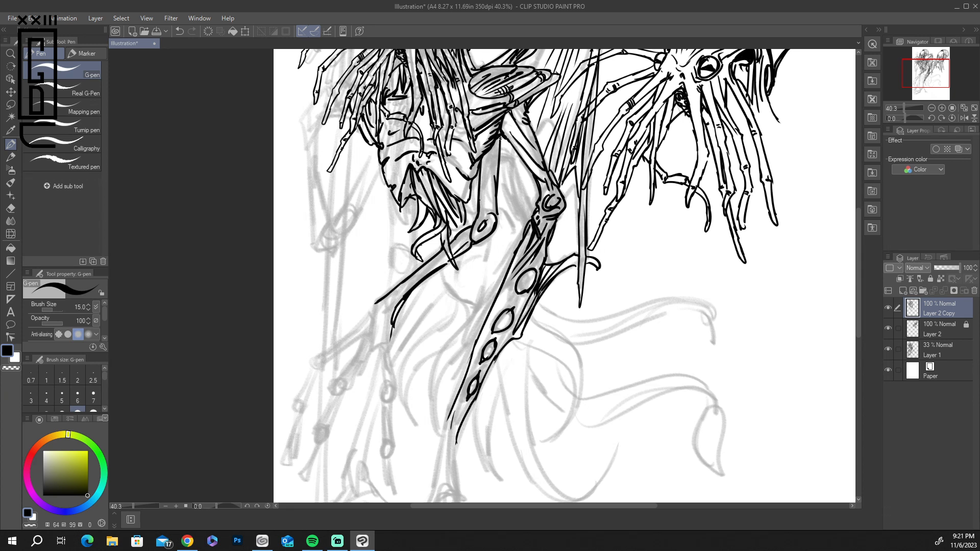
Step: Fill the near upper arm with long muscle lines and darken its attachment under the shoulder plate
drag(489, 128, 476, 156)
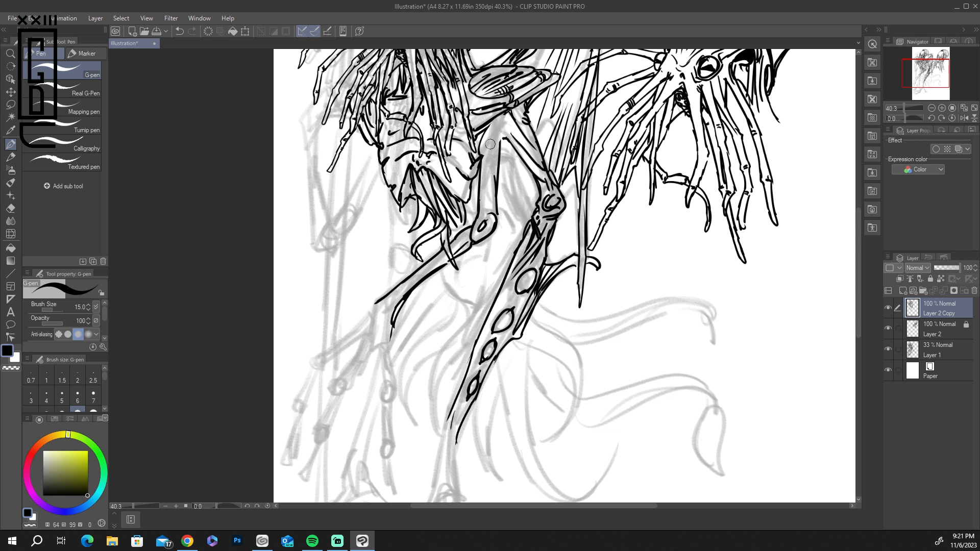
mouse_move(506, 110)
mouse_down()
mouse_move(481, 153)
mouse_move(505, 117)
mouse_move(485, 177)
mouse_move(487, 205)
mouse_up()
mouse_move(490, 159)
mouse_down()
mouse_move(495, 198)
mouse_move(483, 153)
mouse_move(495, 223)
mouse_up()
drag(494, 154, 491, 174)
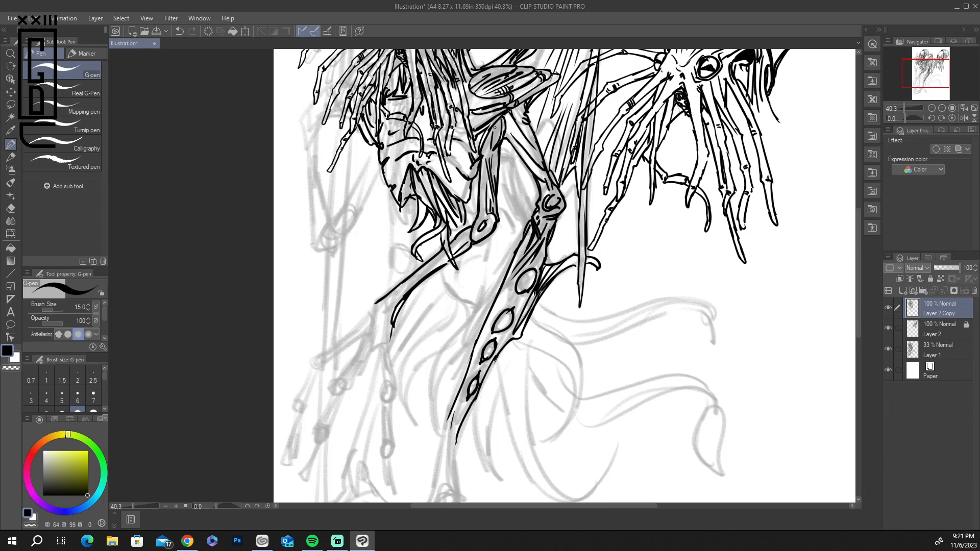
Step: Detail the near forearm and ink its hand with three long, knobbly, bony fingers hanging downward
drag(470, 229, 467, 241)
mouse_move(377, 304)
mouse_down()
mouse_move(360, 330)
mouse_move(314, 361)
mouse_move(284, 457)
mouse_move(321, 368)
mouse_move(352, 345)
mouse_move(299, 477)
mouse_move(371, 346)
mouse_move(392, 370)
mouse_move(377, 368)
mouse_move(382, 384)
mouse_move(393, 385)
mouse_move(399, 479)
mouse_up()
mouse_move(387, 461)
mouse_down()
mouse_move(398, 478)
mouse_move(390, 452)
mouse_move(390, 476)
mouse_up()
mouse_move(389, 431)
mouse_down()
mouse_move(377, 319)
mouse_move(444, 258)
mouse_move(416, 281)
mouse_up()
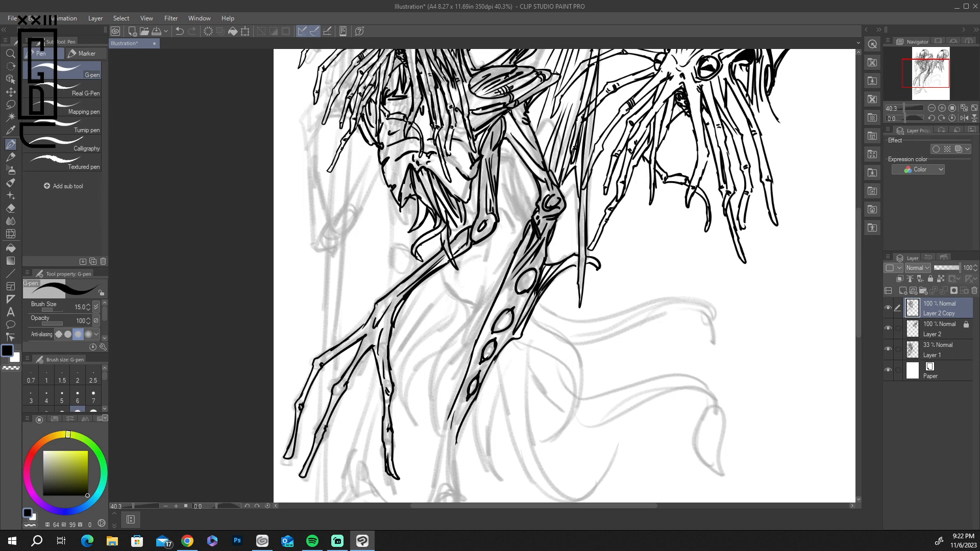
Step: Ink the curved belly line and two tapering tentacles hanging in front of the rear leg
mouse_move(859, 244)
mouse_down()
mouse_move(857, 180)
mouse_move(852, 279)
mouse_move(853, 258)
mouse_up()
mouse_move(441, 246)
mouse_down()
mouse_move(448, 265)
mouse_move(437, 255)
mouse_move(460, 273)
mouse_move(415, 323)
mouse_move(422, 317)
mouse_move(415, 400)
mouse_up()
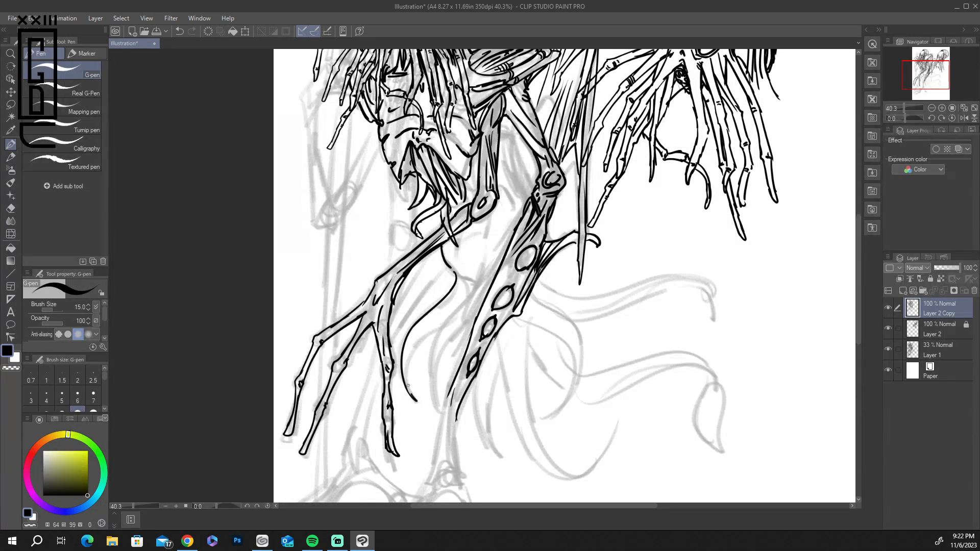
drag(448, 317, 426, 336)
mouse_move(491, 268)
mouse_down()
mouse_move(434, 337)
mouse_move(441, 406)
mouse_up()
mouse_move(462, 328)
mouse_down()
mouse_move(433, 403)
mouse_move(453, 336)
mouse_up()
mouse_move(468, 279)
mouse_down()
mouse_move(473, 289)
mouse_move(484, 280)
mouse_up()
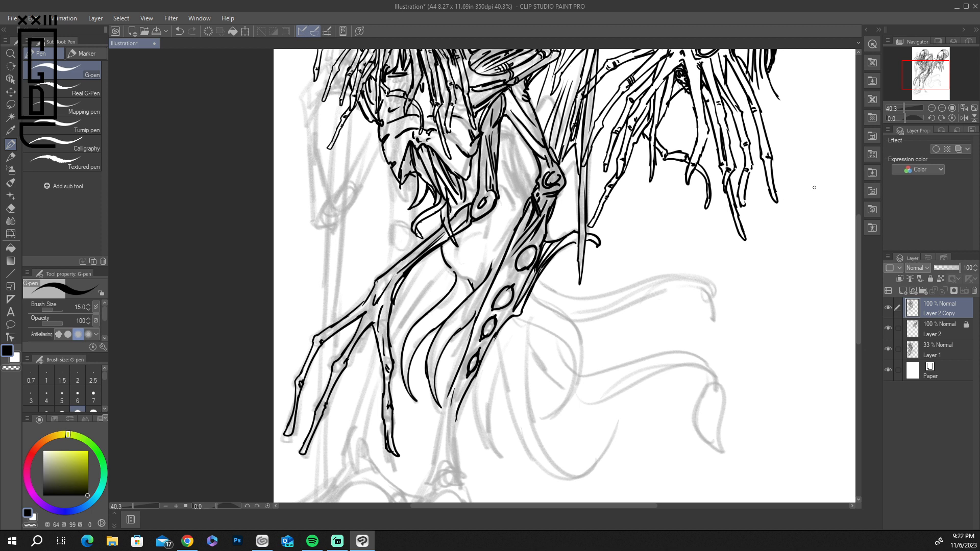
Step: Ink the lower leg down to the ankle, with a long clawed front toe and a short clawed rear toe
mouse_move(449, 394)
mouse_down()
mouse_move(436, 452)
mouse_move(459, 472)
mouse_up()
drag(858, 284, 858, 332)
mouse_move(434, 305)
mouse_down()
mouse_move(384, 398)
mouse_move(398, 395)
mouse_move(396, 375)
mouse_move(400, 391)
mouse_move(425, 347)
mouse_move(419, 339)
mouse_move(427, 343)
mouse_up()
mouse_move(379, 394)
mouse_down()
mouse_move(339, 408)
mouse_move(340, 419)
mouse_move(325, 411)
mouse_move(305, 430)
mouse_move(335, 424)
mouse_up()
mouse_move(335, 423)
mouse_down()
mouse_move(330, 413)
mouse_move(343, 421)
mouse_up()
mouse_move(404, 378)
mouse_down()
mouse_move(458, 335)
mouse_move(464, 353)
mouse_move(436, 346)
mouse_move(473, 364)
mouse_move(470, 343)
mouse_up()
mouse_move(471, 344)
mouse_down()
mouse_move(487, 366)
mouse_move(480, 380)
mouse_move(490, 370)
mouse_move(505, 382)
mouse_move(494, 397)
mouse_up()
mouse_move(494, 397)
mouse_down()
mouse_move(506, 383)
mouse_move(494, 396)
mouse_up()
mouse_move(494, 396)
mouse_down()
mouse_move(507, 386)
mouse_move(514, 400)
mouse_move(494, 398)
mouse_up()
drag(470, 347, 458, 298)
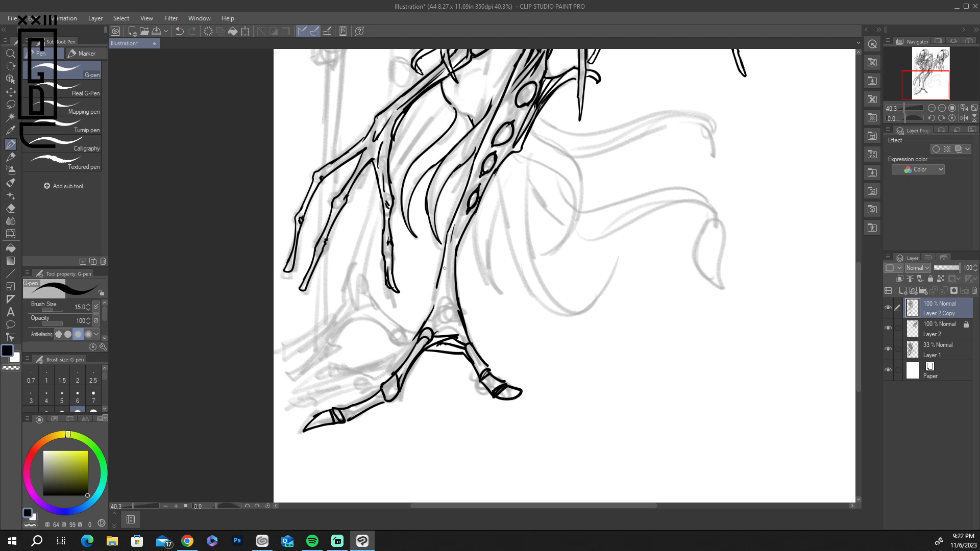
Step: Add tendon lines above the ankle and ink two more jointed, clawed toes behind the front toe
drag(451, 253, 442, 334)
mouse_move(456, 273)
mouse_down()
mouse_move(450, 333)
mouse_move(453, 298)
mouse_up()
mouse_move(458, 335)
mouse_down()
mouse_move(463, 300)
mouse_move(437, 283)
mouse_move(394, 366)
mouse_up()
mouse_move(399, 361)
mouse_down()
mouse_move(380, 373)
mouse_move(385, 381)
mouse_move(368, 378)
mouse_move(378, 394)
mouse_move(322, 393)
mouse_move(370, 393)
mouse_up()
mouse_move(375, 393)
mouse_down()
mouse_move(338, 402)
mouse_move(352, 385)
mouse_move(332, 405)
mouse_up()
mouse_move(336, 402)
mouse_down()
mouse_move(304, 405)
mouse_move(329, 405)
mouse_move(322, 394)
mouse_up()
drag(327, 403, 325, 393)
mouse_move(408, 346)
mouse_down()
mouse_move(357, 367)
mouse_move(371, 379)
mouse_move(328, 375)
mouse_move(327, 386)
mouse_move(321, 373)
mouse_move(331, 383)
mouse_move(308, 382)
mouse_move(345, 387)
mouse_move(407, 345)
mouse_up()
mouse_move(432, 298)
mouse_down()
mouse_move(414, 329)
mouse_move(436, 269)
mouse_move(425, 308)
mouse_up()
drag(437, 274, 440, 266)
drag(427, 300, 430, 287)
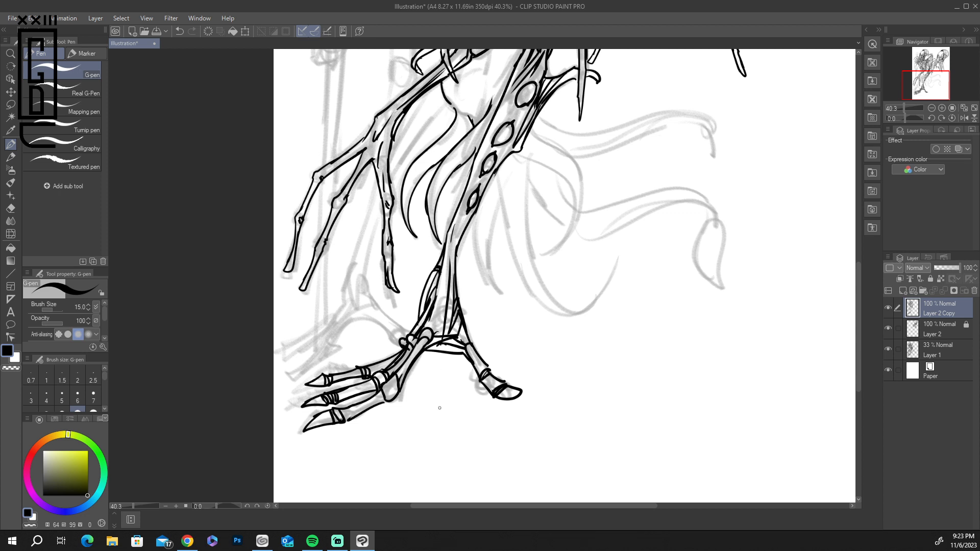
Step: Darken the arch of the foot, add ankle accents, and mark the centers of the ovals along the leg
mouse_move(460, 333)
mouse_down()
mouse_move(452, 341)
mouse_move(461, 346)
mouse_move(429, 351)
mouse_move(451, 335)
mouse_up()
mouse_move(443, 261)
mouse_down()
mouse_move(440, 323)
mouse_move(442, 297)
mouse_up()
drag(475, 195, 475, 197)
drag(488, 159, 491, 166)
drag(508, 131, 506, 137)
drag(523, 89, 530, 93)
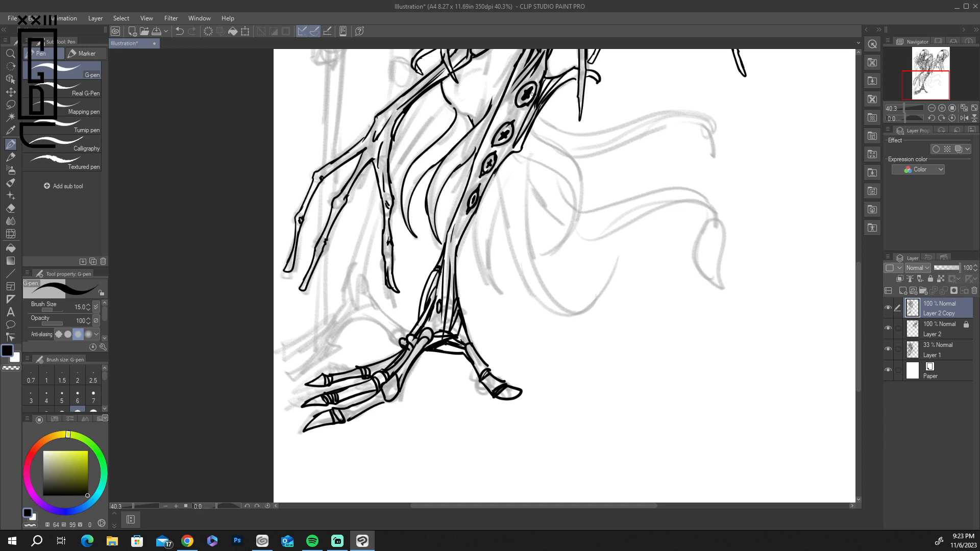
Step: Line the front tentacles with small round suckers and add a short accent on the belly
drag(523, 84, 510, 143)
mouse_move(453, 106)
mouse_down()
mouse_move(465, 134)
mouse_move(443, 156)
mouse_move(467, 133)
mouse_move(413, 187)
mouse_up()
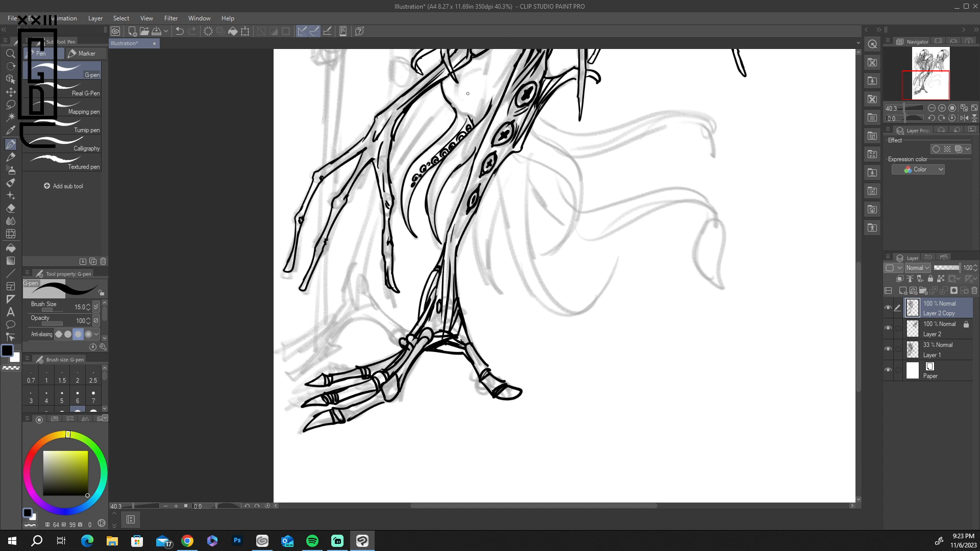
drag(472, 156, 453, 174)
drag(488, 103, 485, 110)
Step: Ink the large tentacle behind the leg, sweeping down and curling up to a hooked tip, and refine its lower bend
drag(496, 173, 527, 270)
drag(529, 162, 555, 290)
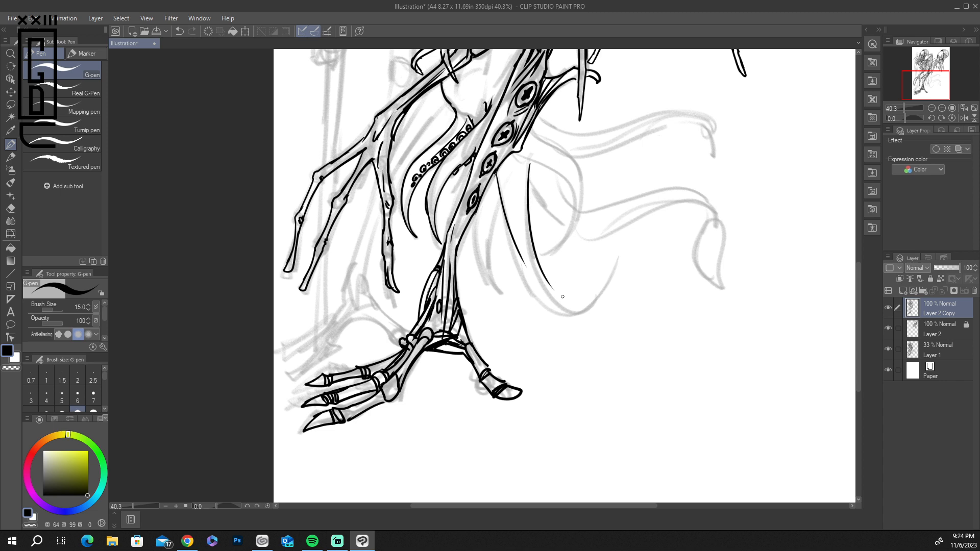
mouse_move(509, 232)
mouse_down()
mouse_move(563, 312)
mouse_move(604, 260)
mouse_move(602, 294)
mouse_move(567, 313)
mouse_move(558, 306)
mouse_up()
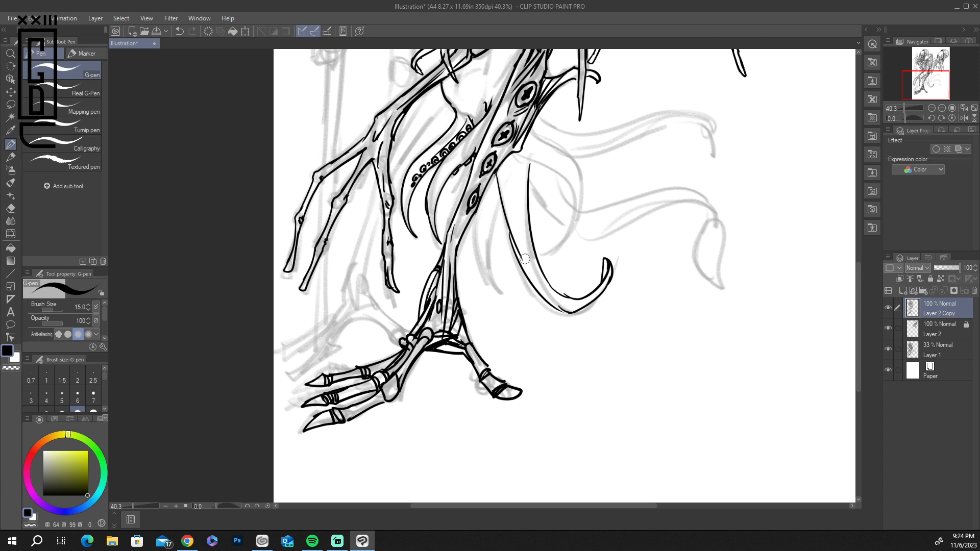
drag(521, 252, 514, 227)
mouse_move(506, 219)
mouse_down()
mouse_move(539, 291)
mouse_move(575, 312)
mouse_up()
key(ctrl+z)
drag(561, 306, 570, 304)
Step: Ink a narrow pointed tentacle directly behind the leg and fill its upper part with round ringed suckers
drag(500, 203, 505, 300)
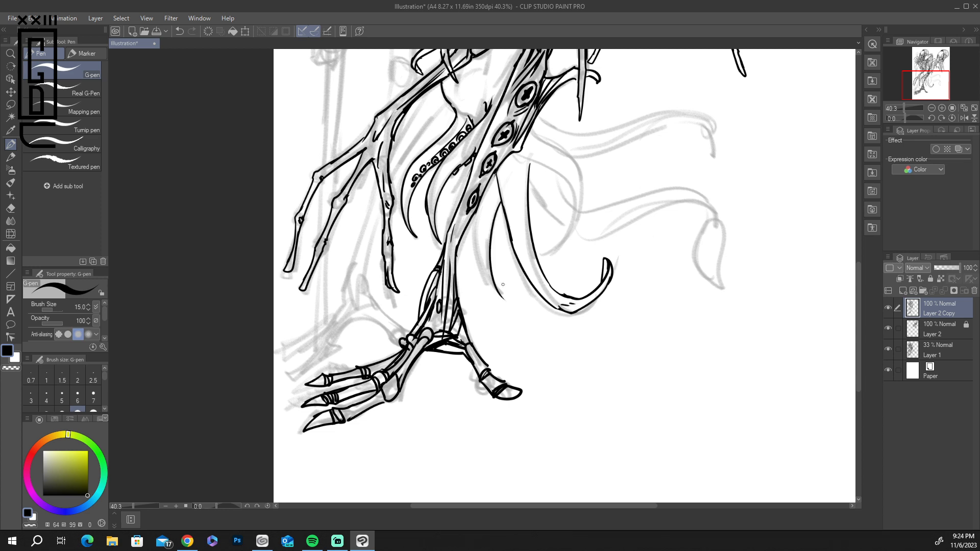
drag(475, 208, 497, 295)
drag(496, 175, 478, 240)
mouse_move(497, 185)
mouse_down()
mouse_move(484, 214)
mouse_move(490, 207)
mouse_move(490, 241)
mouse_move(508, 239)
mouse_move(482, 249)
mouse_up()
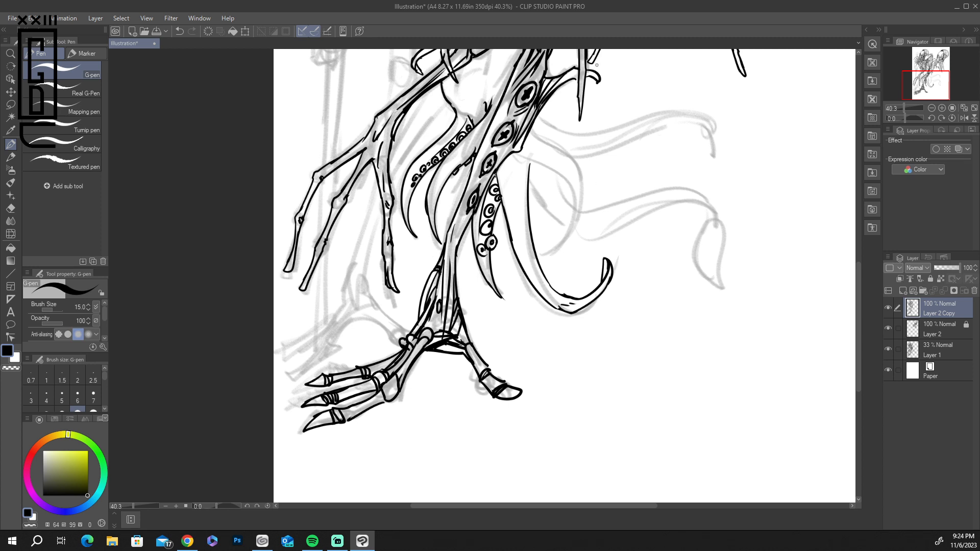
Step: Ink a hooked tentacle arching over the large curling one, and add half-round suckers along the inner edges of both
mouse_move(529, 165)
mouse_down()
mouse_move(552, 172)
mouse_move(562, 224)
mouse_up()
mouse_move(533, 131)
mouse_down()
mouse_move(586, 204)
mouse_move(561, 263)
mouse_up()
drag(570, 217, 560, 250)
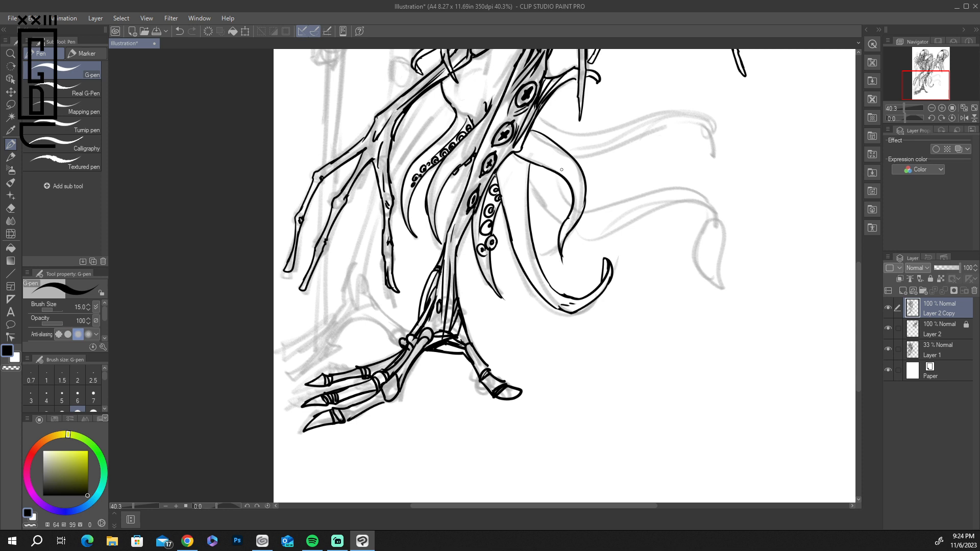
mouse_move(573, 189)
mouse_down()
mouse_move(561, 172)
mouse_move(568, 214)
mouse_up()
mouse_move(536, 165)
mouse_down()
mouse_move(559, 163)
mouse_move(530, 215)
mouse_move(534, 246)
mouse_up()
drag(530, 169, 530, 186)
drag(536, 252, 540, 266)
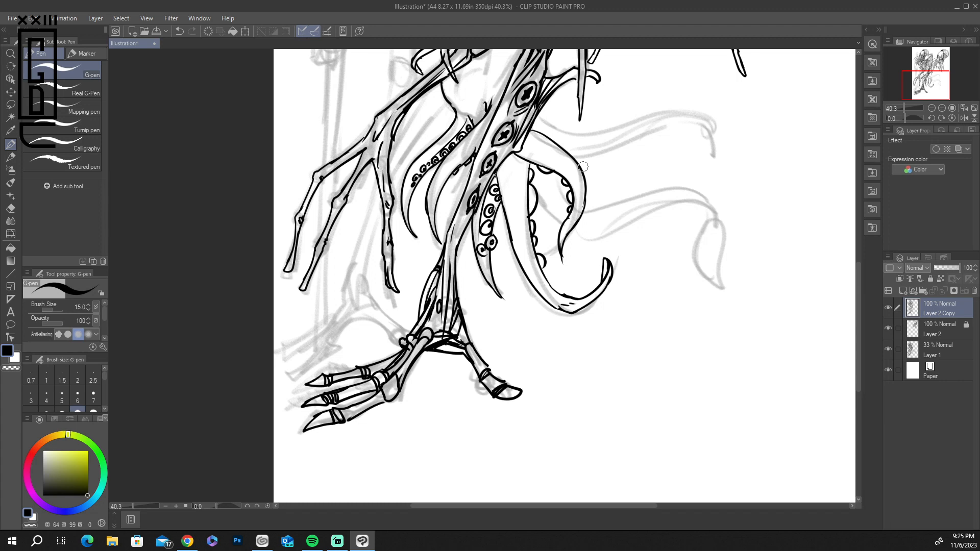
Step: Ink the upper outstretched tentacle extending behind the creature, with half-round suckers along its lower edge
drag(537, 117, 636, 118)
mouse_move(572, 155)
mouse_down()
mouse_move(646, 134)
mouse_move(667, 115)
mouse_move(716, 137)
mouse_up()
mouse_move(638, 135)
mouse_down()
mouse_move(692, 125)
mouse_move(677, 126)
mouse_move(711, 142)
mouse_up()
drag(655, 127, 581, 159)
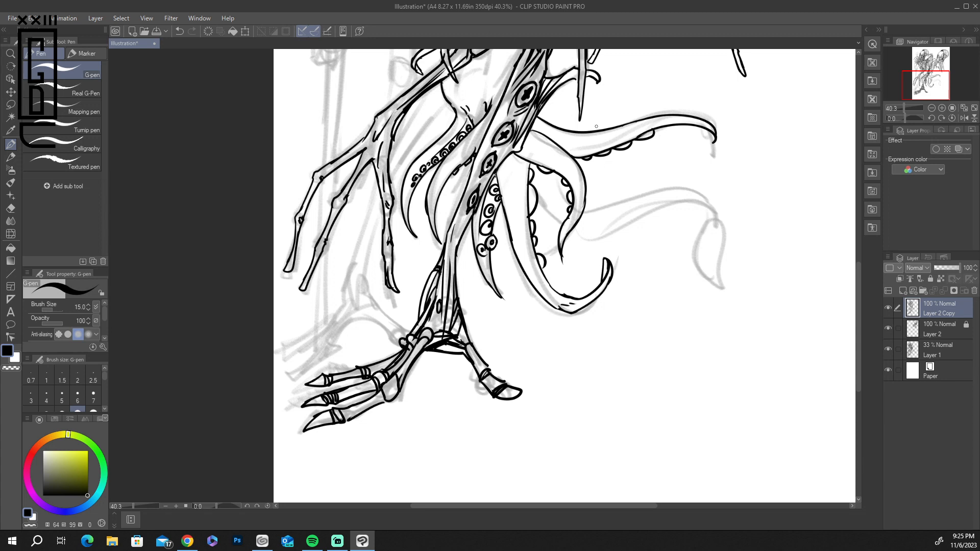
drag(534, 202, 564, 221)
mouse_move(556, 176)
mouse_down()
mouse_move(567, 203)
mouse_move(692, 190)
mouse_up()
mouse_move(573, 228)
mouse_down()
mouse_move(690, 190)
mouse_move(667, 187)
mouse_move(695, 195)
mouse_up()
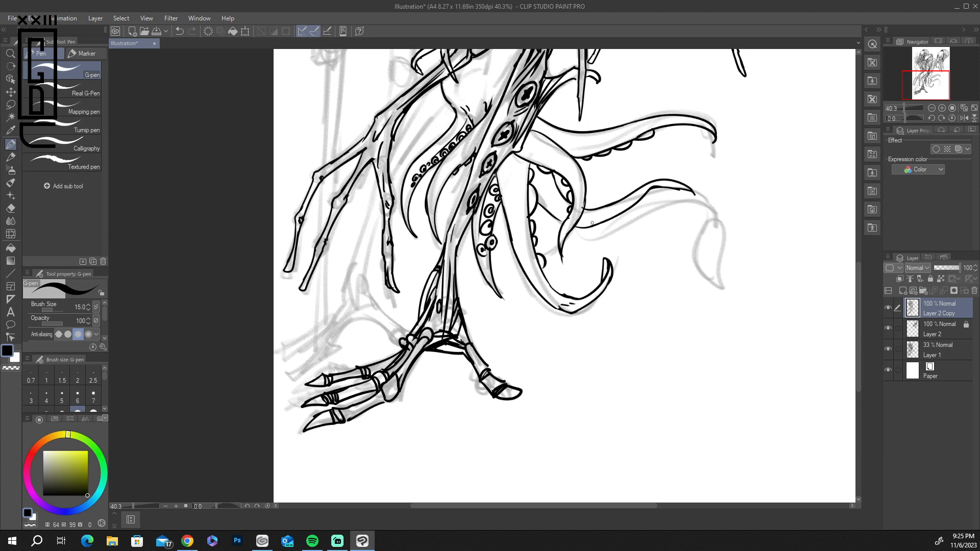
drag(573, 228, 586, 225)
key(ctrl+z)
key(ctrl+z)
key(ctrl+z)
key(ctrl+z)
key(ctrl+z)
key(ctrl+z)
key(ctrl+z)
key(ctrl+z)
key(ctrl+z)
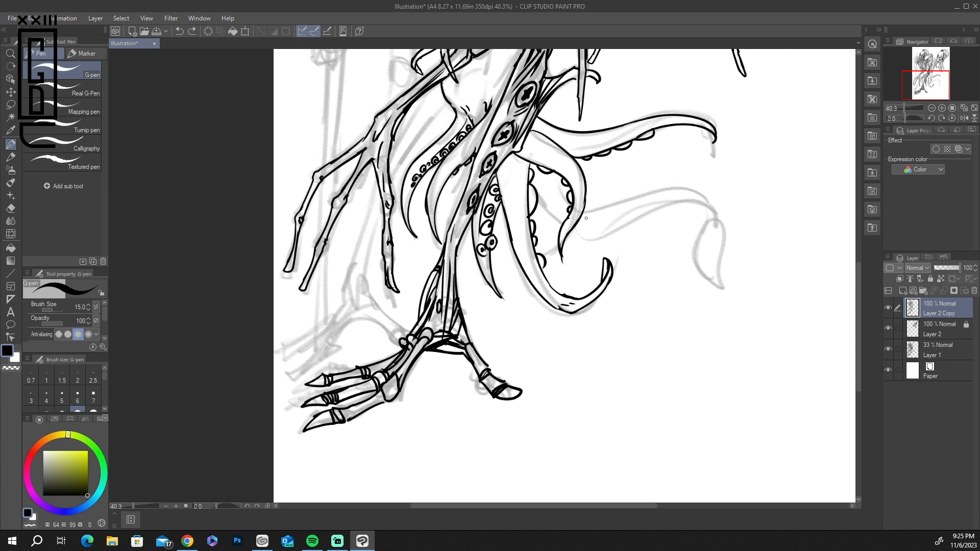
Step: Ink the lower outstretched tentacle, passing behind the hooked one and tapering to a long thin tip
mouse_move(537, 202)
mouse_down()
mouse_move(574, 224)
mouse_move(678, 180)
mouse_up()
drag(561, 181, 675, 179)
mouse_move(627, 203)
mouse_down()
mouse_move(669, 181)
mouse_move(660, 185)
mouse_move(699, 179)
mouse_move(659, 188)
mouse_move(713, 185)
mouse_up()
Step: Extend the tips of the upper, curling and narrow tentacles, and fill the gap inside the hooked tentacle with round suckers
drag(714, 134, 700, 156)
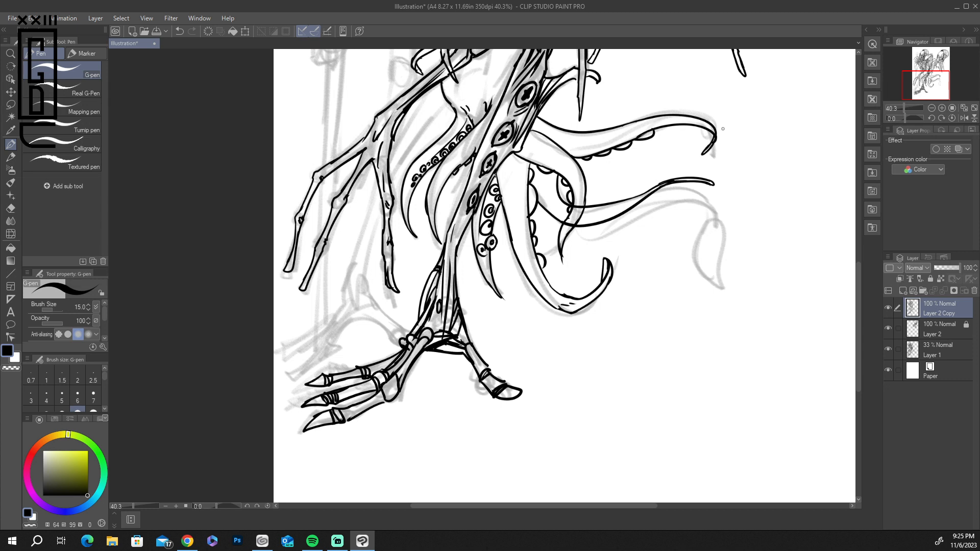
drag(606, 262, 599, 243)
drag(599, 244, 611, 261)
drag(492, 291, 512, 314)
mouse_move(544, 175)
mouse_down()
mouse_move(559, 180)
mouse_move(554, 200)
mouse_move(565, 209)
mouse_up()
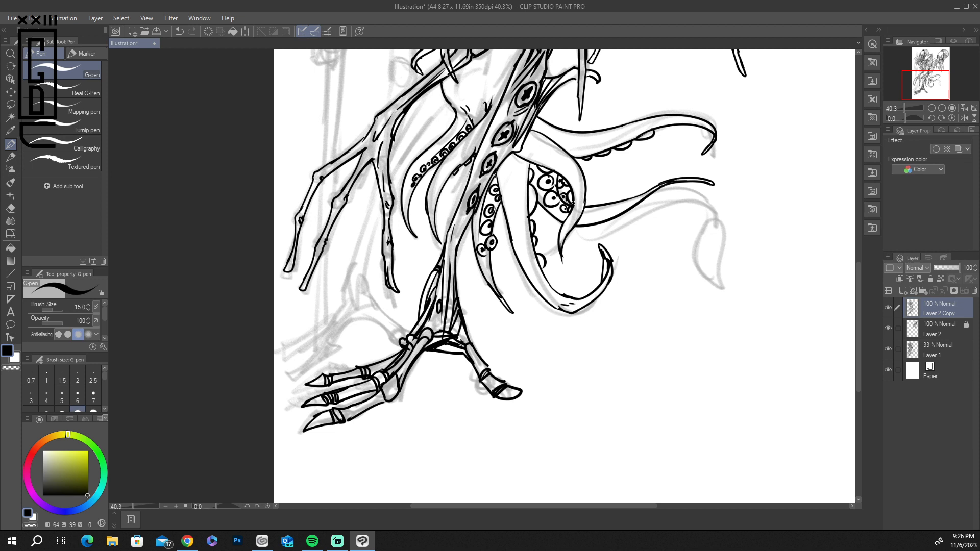
Step: Ink the far upper arm from the chest down to the elbow, along with the contours of the torso's flank
scroll(572, 202, down, 5)
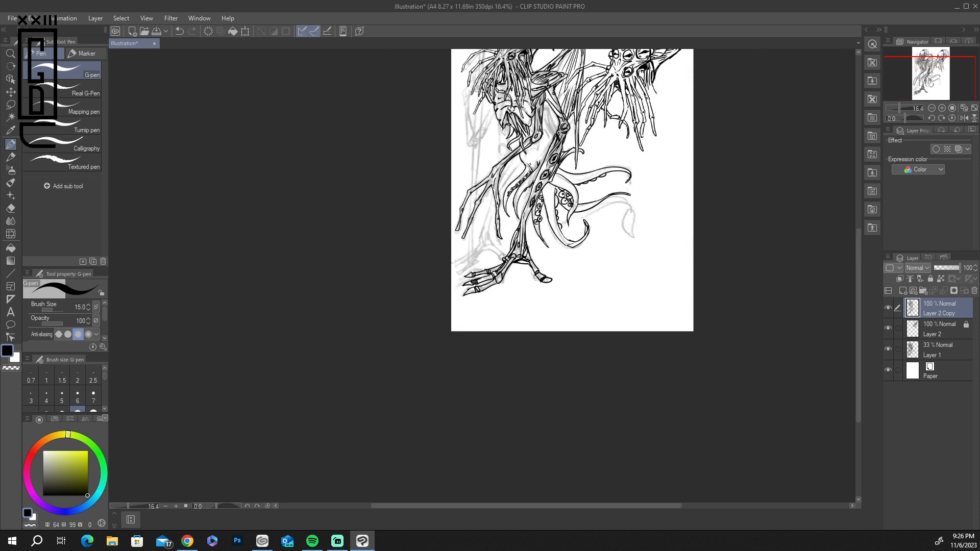
drag(858, 230, 857, 269)
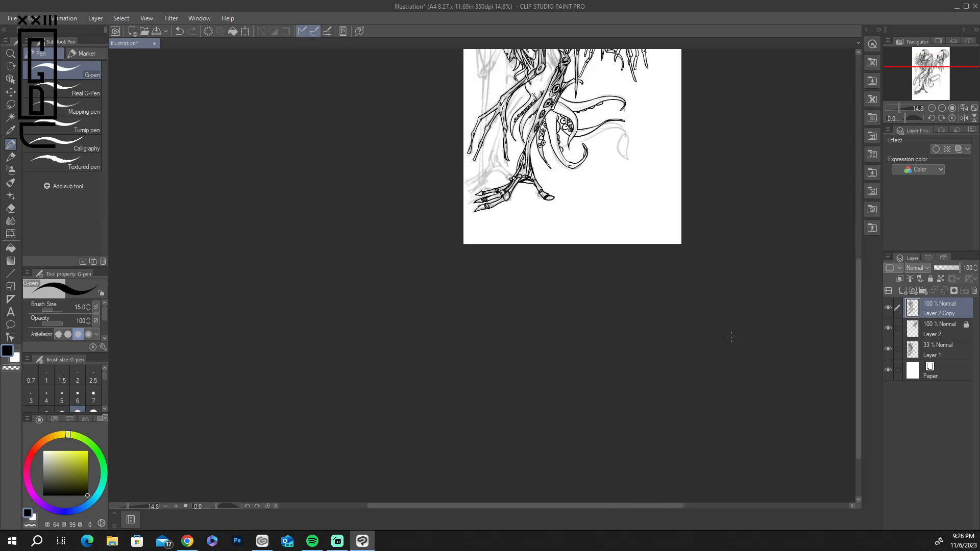
scroll(729, 344, up, 5)
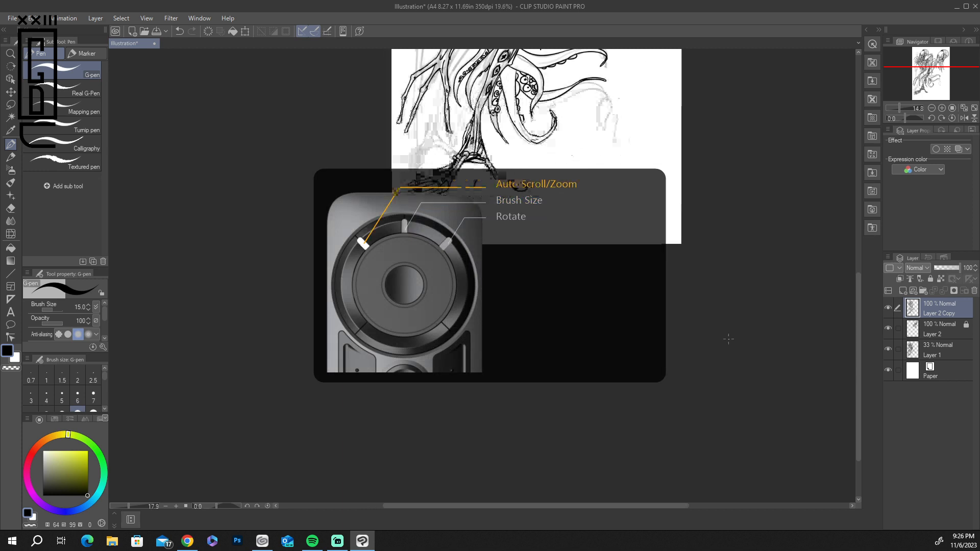
drag(858, 339, 825, 202)
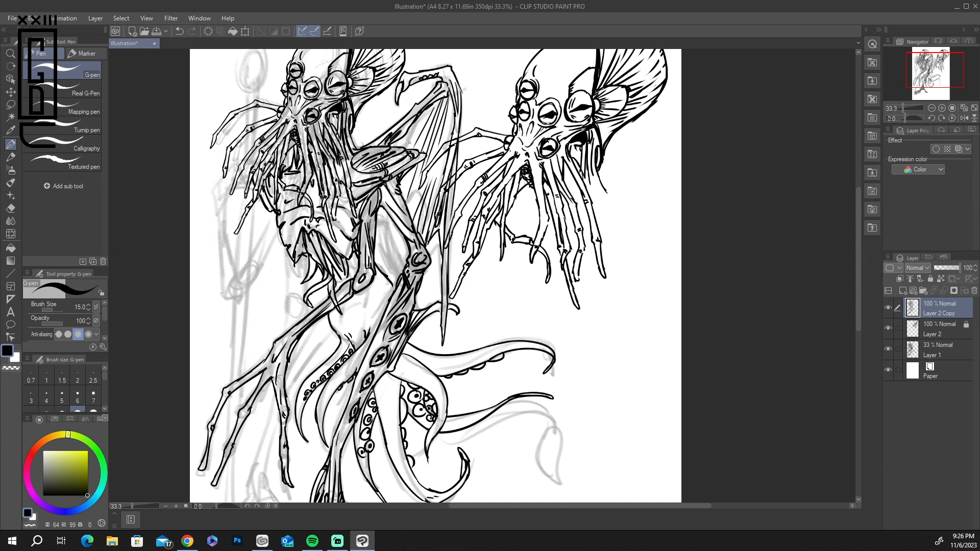
drag(274, 215, 238, 281)
drag(286, 249, 241, 300)
mouse_move(247, 267)
mouse_down()
mouse_move(231, 293)
mouse_move(239, 301)
mouse_move(283, 244)
mouse_move(271, 261)
mouse_up()
mouse_move(274, 226)
mouse_down()
mouse_move(258, 246)
mouse_move(286, 307)
mouse_up()
mouse_move(307, 256)
mouse_down()
mouse_move(311, 310)
mouse_move(289, 309)
mouse_move(293, 319)
mouse_move(288, 303)
mouse_move(276, 341)
mouse_up()
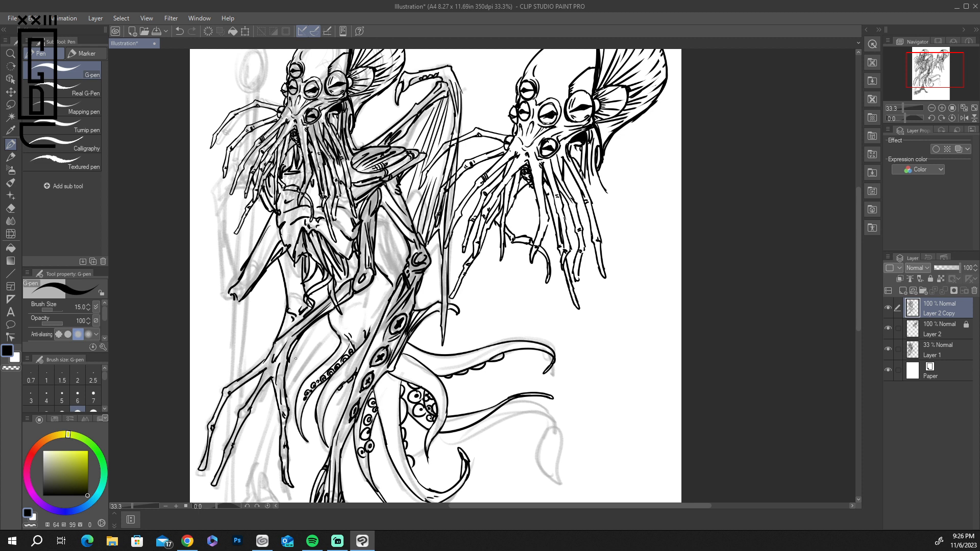
Step: Ink the far forearm rising from the elbow and its bent hand with long thin fingers reaching toward the chest
drag(228, 301, 211, 220)
mouse_move(226, 279)
mouse_down()
mouse_move(216, 208)
mouse_move(198, 192)
mouse_up()
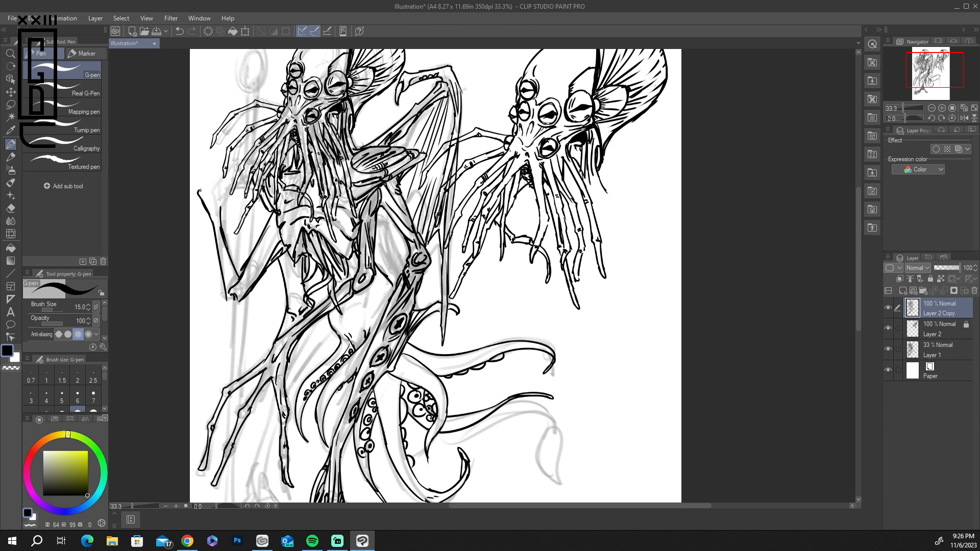
mouse_move(201, 193)
mouse_down()
mouse_move(240, 173)
mouse_move(284, 170)
mouse_up()
mouse_move(212, 195)
mouse_down()
mouse_move(236, 194)
mouse_move(210, 202)
mouse_up()
drag(218, 194, 206, 205)
mouse_move(202, 195)
mouse_down()
mouse_move(218, 234)
mouse_move(222, 214)
mouse_up()
drag(221, 207, 224, 229)
mouse_move(232, 164)
mouse_down()
mouse_move(189, 203)
mouse_move(225, 172)
mouse_up()
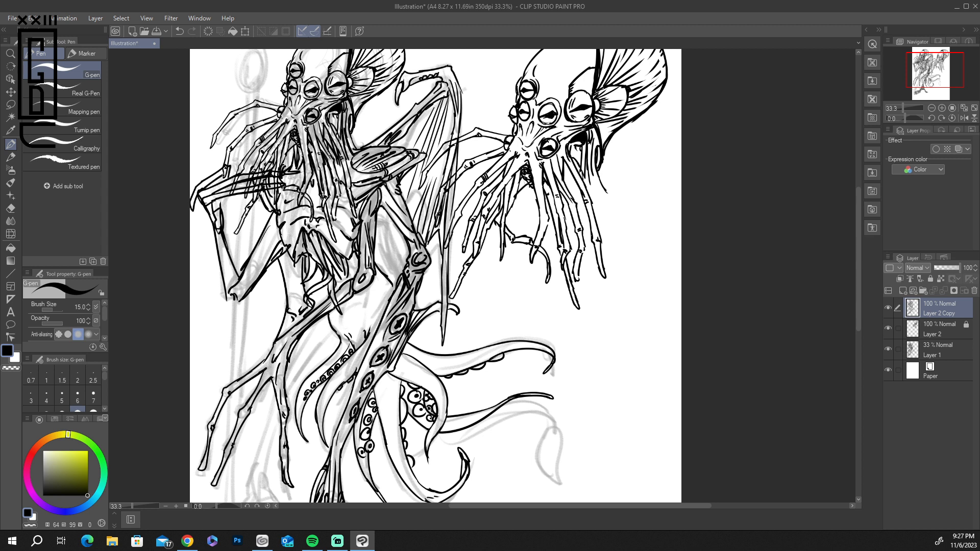
Step: Ink the long staff shaft running through the far hand, from its low end up to a rounded knob
drag(222, 199, 206, 302)
mouse_move(212, 248)
mouse_down()
mouse_move(203, 360)
mouse_move(215, 353)
mouse_move(213, 405)
mouse_up()
drag(208, 330, 203, 424)
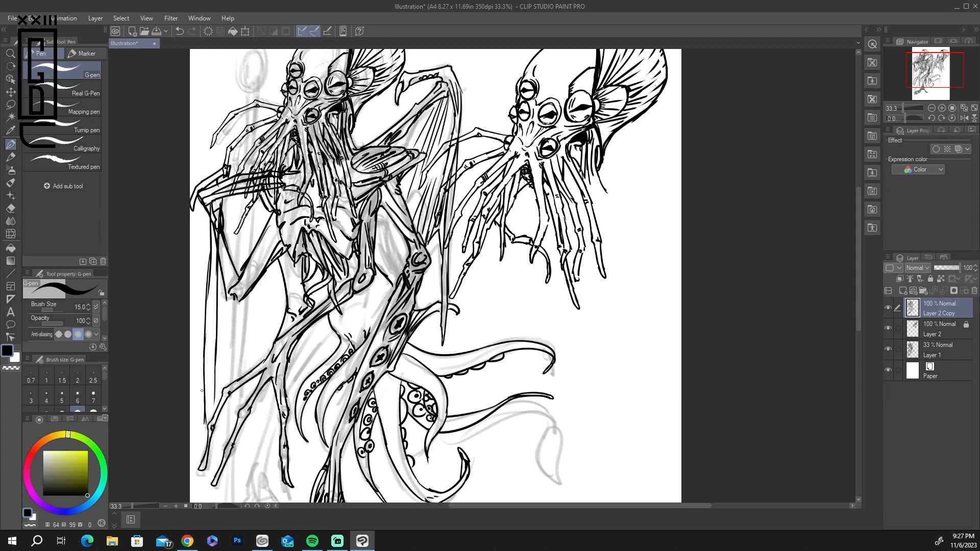
mouse_move(220, 206)
mouse_down()
mouse_move(218, 241)
mouse_move(222, 205)
mouse_up()
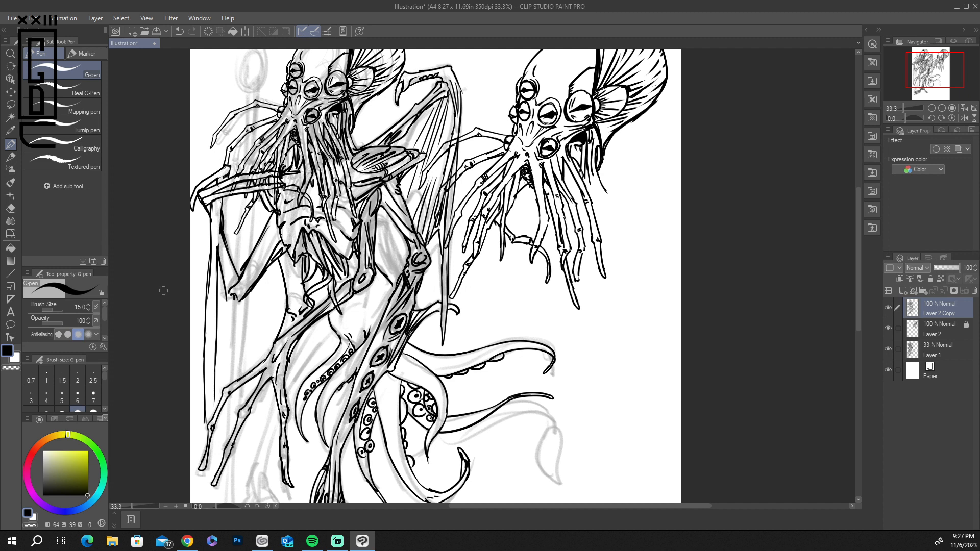
mouse_move(212, 175)
mouse_down()
mouse_move(212, 126)
mouse_move(227, 113)
mouse_move(210, 130)
mouse_move(214, 116)
mouse_up()
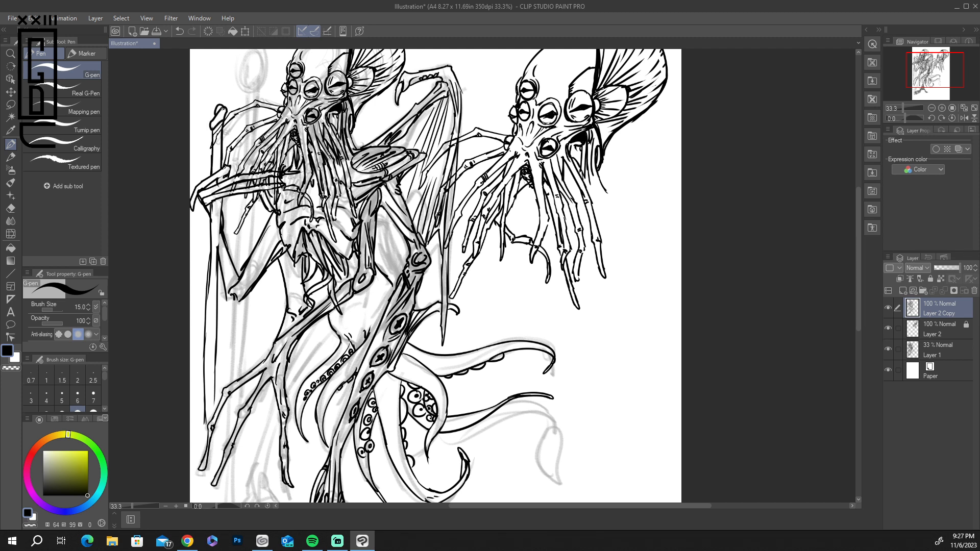
Step: Ink the staff's ornamental head above the knob, with a looped ring framed by curved outer prongs
mouse_move(228, 112)
mouse_down()
mouse_move(218, 55)
mouse_move(209, 97)
mouse_move(223, 106)
mouse_move(211, 116)
mouse_move(226, 62)
mouse_up()
mouse_move(221, 70)
mouse_down()
mouse_move(218, 82)
mouse_move(215, 71)
mouse_move(226, 70)
mouse_up()
mouse_move(226, 72)
mouse_down()
mouse_move(229, 86)
mouse_move(231, 48)
mouse_move(231, 62)
mouse_move(219, 50)
mouse_up()
mouse_move(208, 92)
mouse_down()
mouse_move(220, 50)
mouse_move(233, 80)
mouse_move(237, 46)
mouse_up()
drag(240, 44, 232, 59)
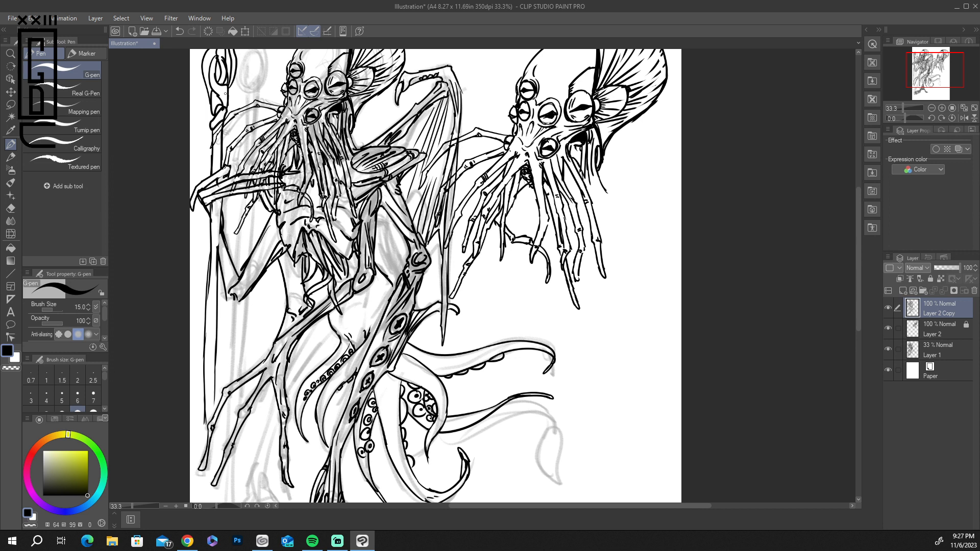
Step: Add contour strokes to the lower part of the staff's head and the upper shaft beside the face tentacles
drag(223, 99, 228, 89)
drag(218, 130, 216, 144)
drag(211, 130, 220, 169)
Step: Ink the far hip and the far leg's contours behind the hanging hand, with small touch-ups at the far elbow
mouse_move(858, 259)
mouse_down()
mouse_move(857, 310)
mouse_move(856, 284)
mouse_up()
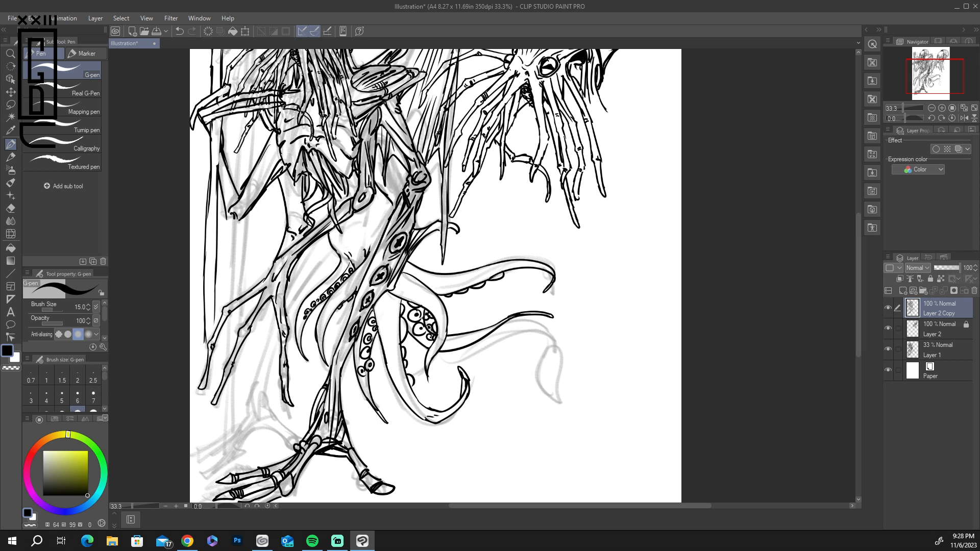
drag(289, 248, 299, 239)
drag(268, 304, 250, 379)
drag(280, 330, 262, 417)
mouse_move(286, 318)
mouse_down()
mouse_move(310, 247)
mouse_move(286, 289)
mouse_move(326, 261)
mouse_move(293, 297)
mouse_move(297, 284)
mouse_up()
drag(287, 173, 299, 219)
mouse_move(227, 219)
mouse_down()
mouse_move(233, 229)
mouse_move(244, 210)
mouse_up()
drag(221, 138, 215, 162)
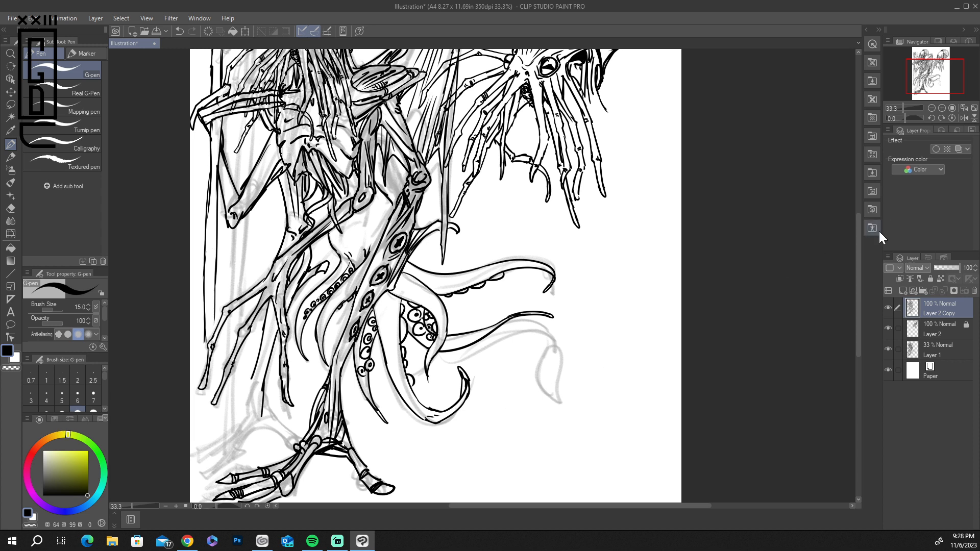
Step: Ink the far shin down to the ankle and the far foot with its long clawed toes
mouse_move(253, 377)
mouse_down()
mouse_move(240, 419)
mouse_move(195, 438)
mouse_move(248, 426)
mouse_move(230, 448)
mouse_move(240, 455)
mouse_move(196, 468)
mouse_move(200, 484)
mouse_up()
drag(238, 451, 277, 444)
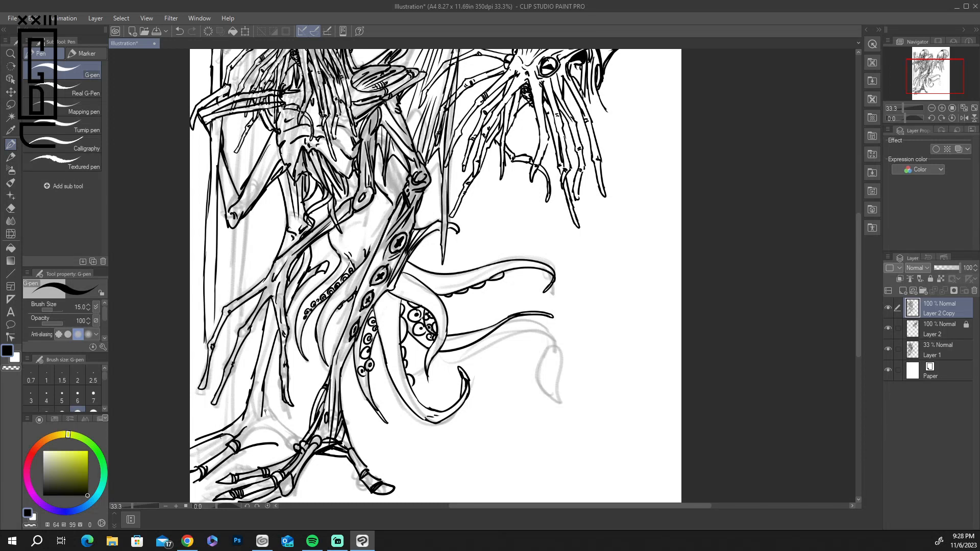
mouse_move(267, 358)
mouse_down()
mouse_move(277, 444)
mouse_move(287, 430)
mouse_move(282, 444)
mouse_move(294, 447)
mouse_move(261, 443)
mouse_move(276, 432)
mouse_move(262, 414)
mouse_move(264, 376)
mouse_move(263, 432)
mouse_up()
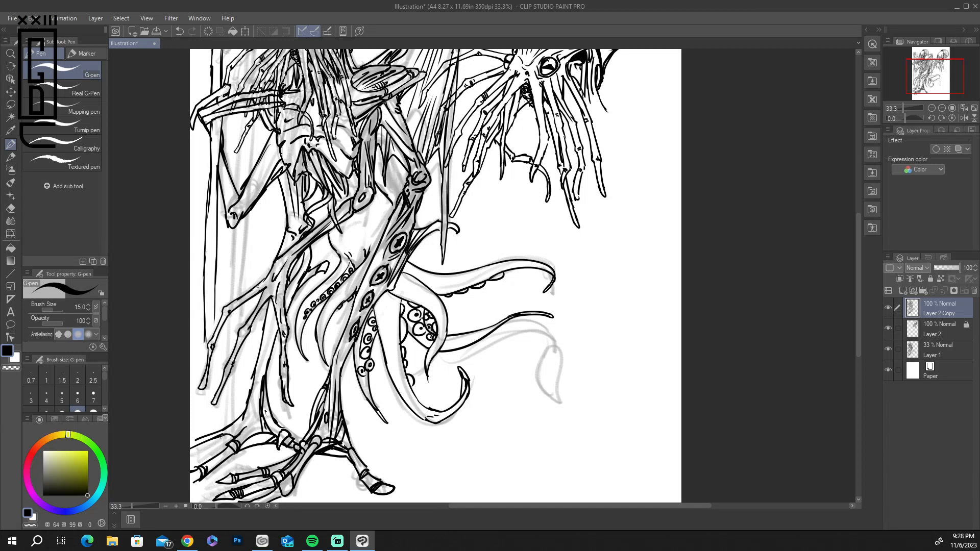
mouse_move(260, 398)
mouse_down()
mouse_move(260, 341)
mouse_move(265, 377)
mouse_up()
drag(263, 335, 261, 354)
Step: Extend the staff's shaft lines behind the long fingers down to the far foot and touch up its toes
mouse_move(221, 438)
mouse_down()
mouse_move(190, 443)
mouse_move(194, 451)
mouse_up()
mouse_move(213, 321)
mouse_down()
mouse_move(203, 422)
mouse_move(216, 320)
mouse_move(203, 429)
mouse_up()
drag(212, 363, 200, 388)
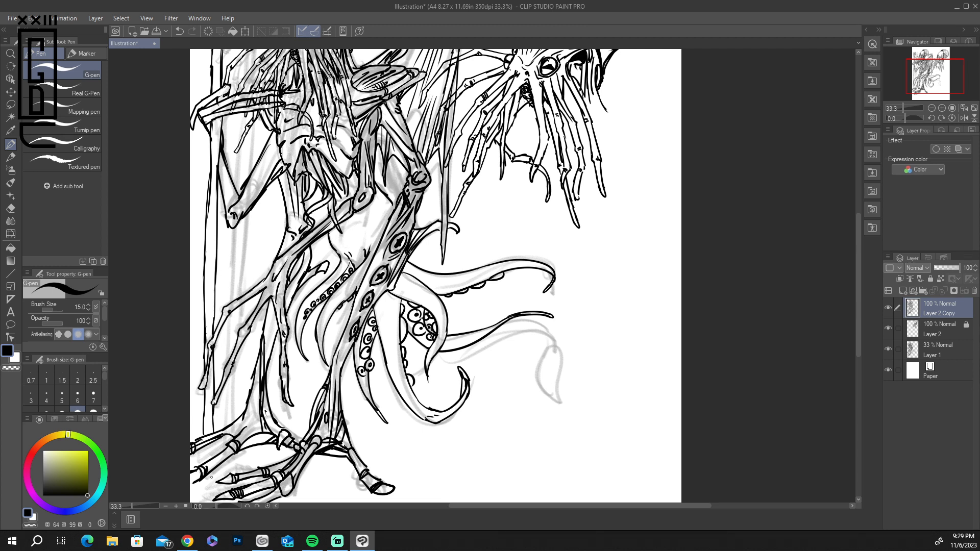
drag(209, 448, 217, 441)
Step: Refine the staff's head with extra curved upper prongs and solid black hollows in the ornament
drag(472, 182, 484, 413)
mouse_move(232, 203)
mouse_down()
mouse_move(249, 154)
mouse_move(239, 198)
mouse_move(250, 147)
mouse_up()
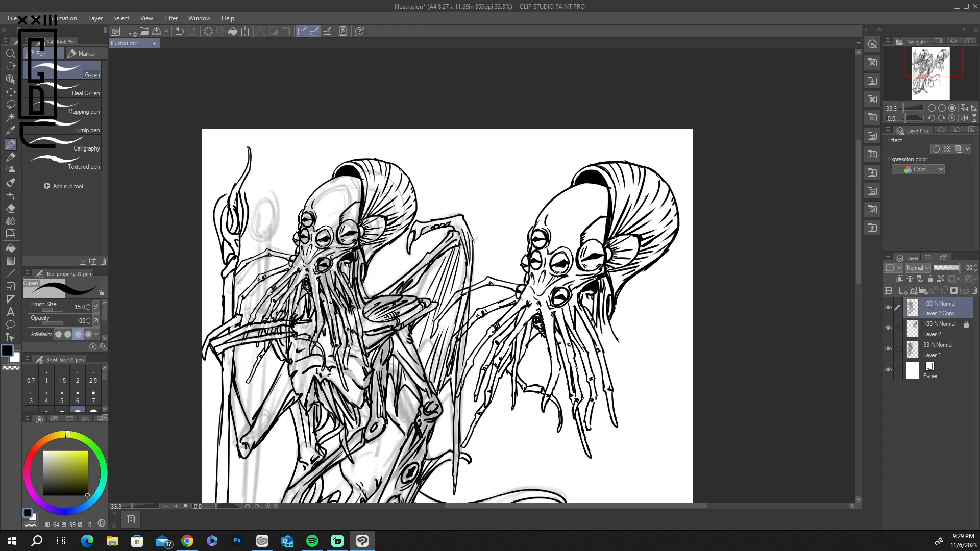
mouse_move(231, 197)
mouse_down()
mouse_move(233, 160)
mouse_move(218, 190)
mouse_move(220, 179)
mouse_up()
mouse_move(220, 179)
mouse_down()
mouse_move(229, 228)
mouse_move(217, 181)
mouse_move(246, 226)
mouse_move(226, 226)
mouse_move(226, 250)
mouse_move(217, 241)
mouse_move(219, 217)
mouse_up()
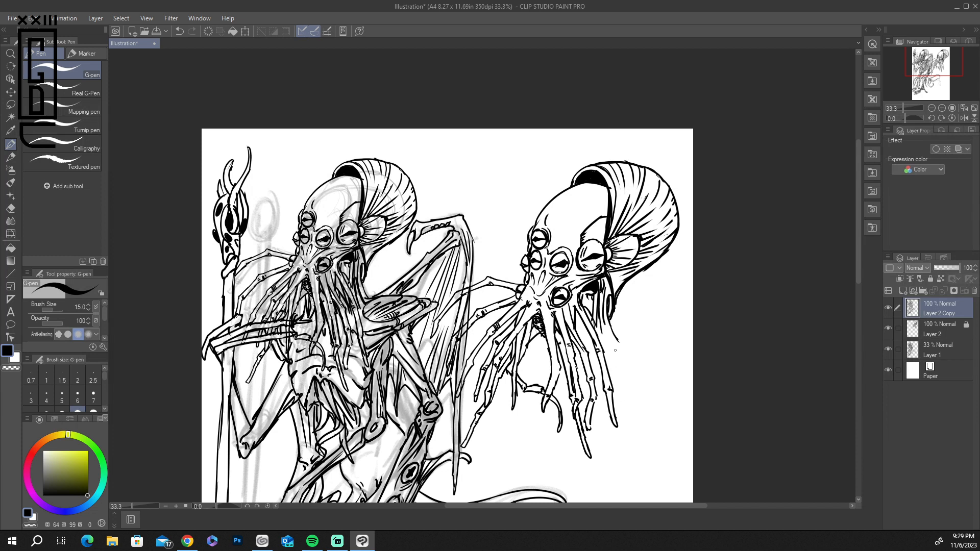
Step: Scale down the inked full-body figure on Layer 2 Copy and apply the transformation
drag(583, 421, 500, 304)
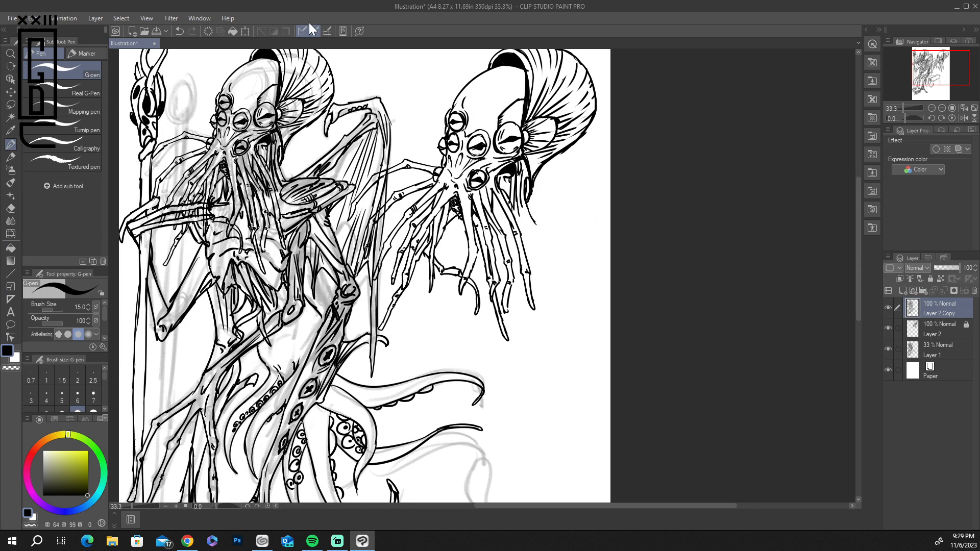
click(246, 31)
mouse_move(485, 331)
mouse_down()
mouse_move(421, 338)
mouse_move(425, 345)
mouse_up()
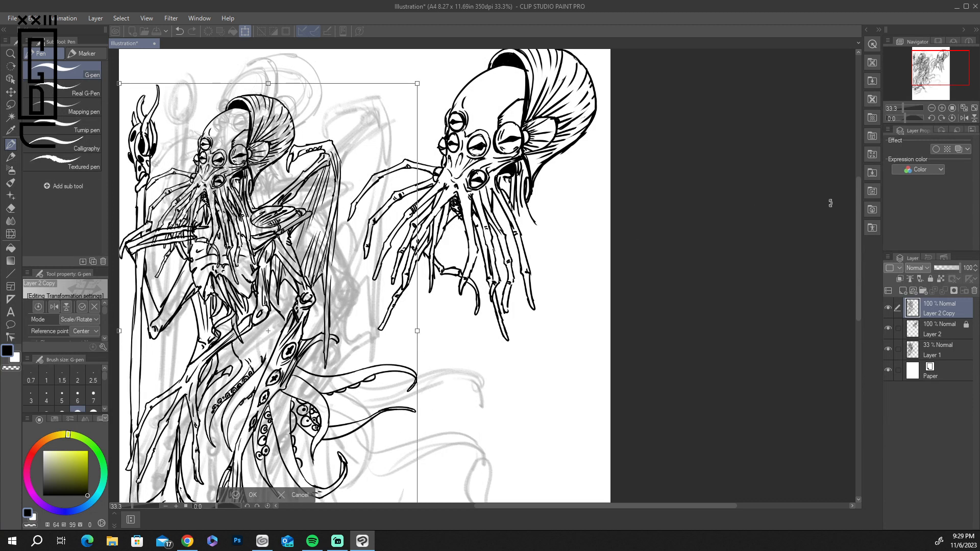
mouse_move(858, 289)
mouse_down()
mouse_move(854, 363)
mouse_move(848, 316)
mouse_up()
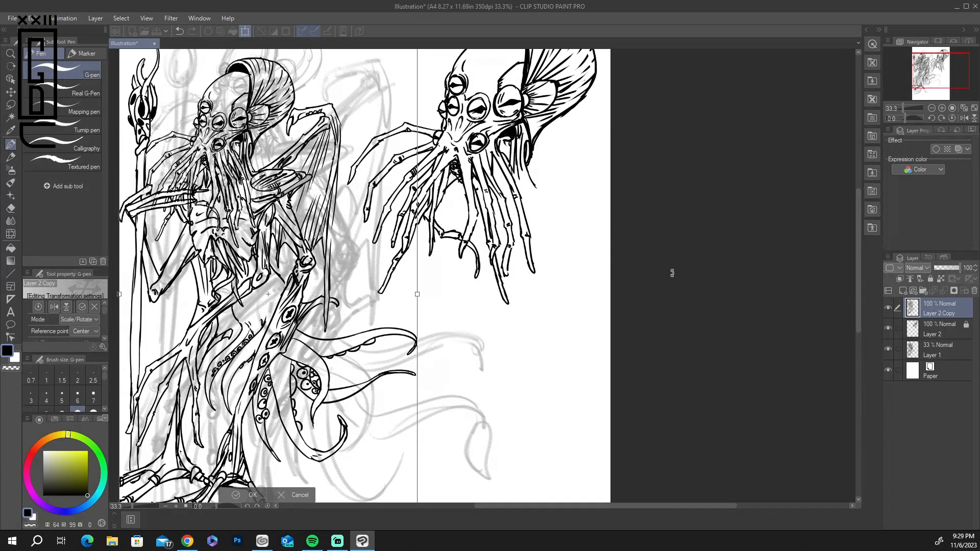
click(12, 146)
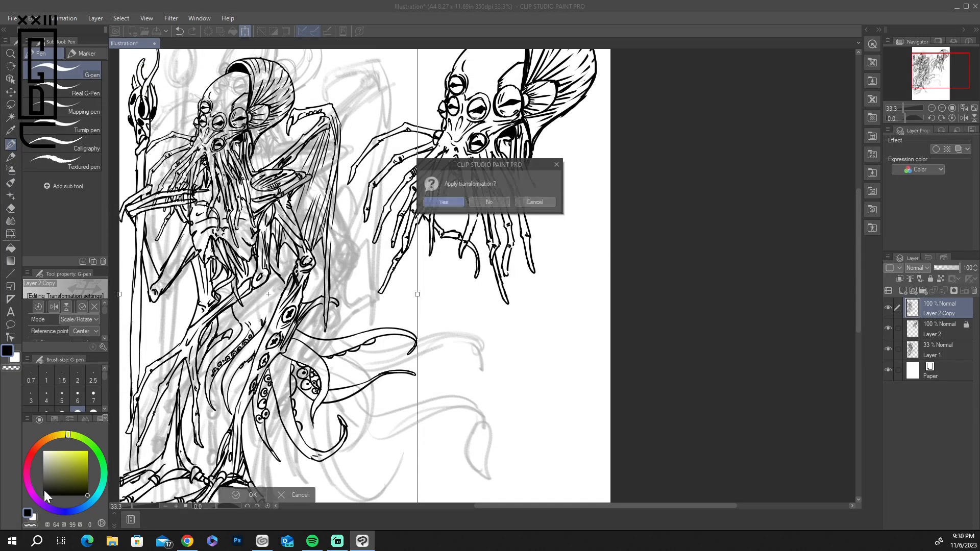
click(456, 203)
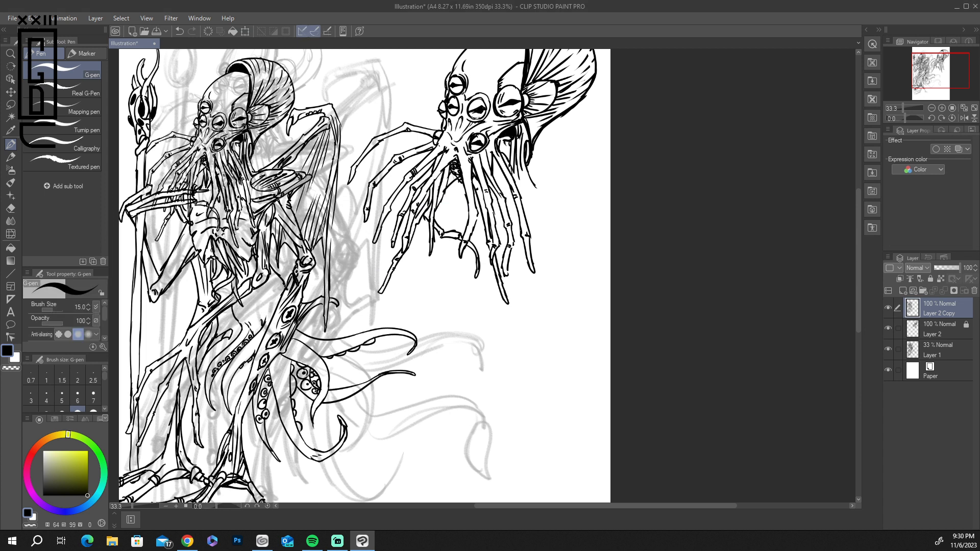
Step: Thicken the near forearm's lower edge and add shading lines to the torso and between the face tentacles
drag(287, 282, 255, 351)
mouse_move(229, 308)
mouse_down()
mouse_move(211, 323)
mouse_move(269, 279)
mouse_move(269, 261)
mouse_move(248, 254)
mouse_move(257, 260)
mouse_move(239, 303)
mouse_up()
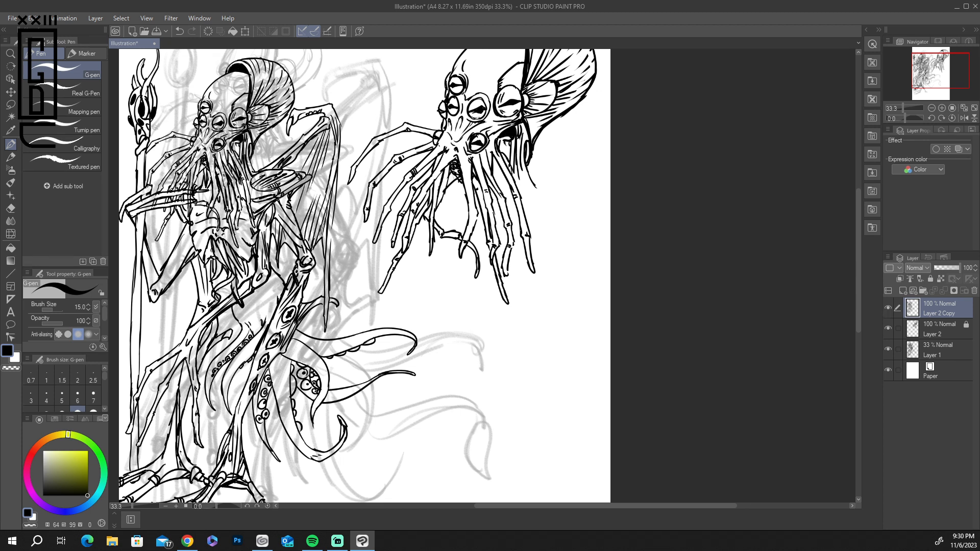
drag(258, 229, 286, 196)
mouse_move(189, 239)
mouse_down()
mouse_move(192, 225)
mouse_move(203, 261)
mouse_move(184, 223)
mouse_up()
drag(215, 169, 207, 217)
drag(221, 190, 218, 202)
mouse_move(226, 198)
mouse_down()
mouse_move(230, 240)
mouse_move(229, 193)
mouse_move(234, 232)
mouse_move(241, 214)
mouse_move(234, 190)
mouse_move(249, 230)
mouse_up()
mouse_move(257, 216)
mouse_down()
mouse_move(253, 228)
mouse_move(249, 218)
mouse_up()
mouse_move(254, 196)
mouse_down()
mouse_move(250, 209)
mouse_move(246, 201)
mouse_up()
mouse_move(246, 162)
mouse_down()
mouse_move(240, 177)
mouse_move(231, 165)
mouse_up()
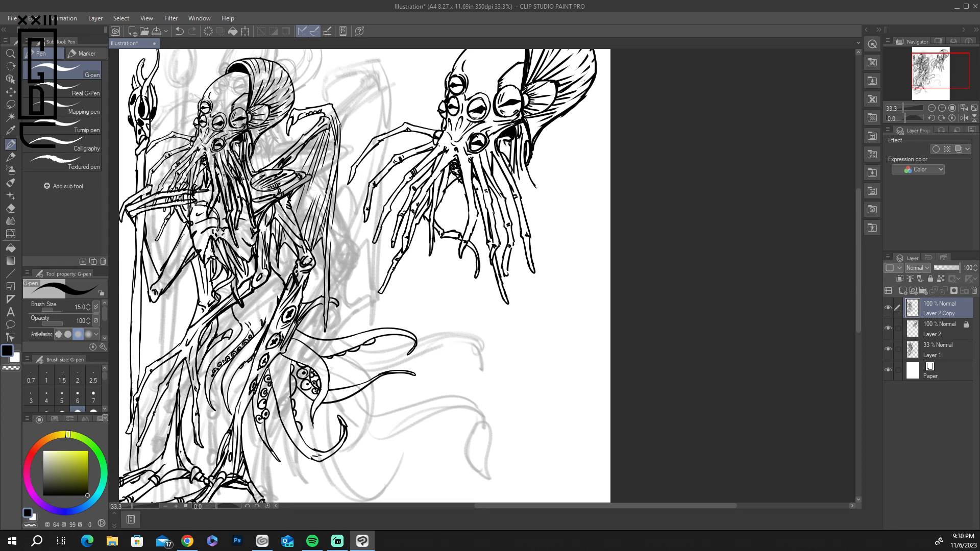
Step: Add accent strokes to the far hand, the staff's shaft, the hip and the legs behind the long fingers
mouse_move(144, 212)
mouse_down()
mouse_move(181, 204)
mouse_move(152, 190)
mouse_up()
mouse_move(136, 194)
mouse_down()
mouse_move(147, 186)
mouse_move(146, 211)
mouse_up()
drag(141, 251, 145, 234)
drag(139, 286, 142, 269)
drag(200, 318, 174, 351)
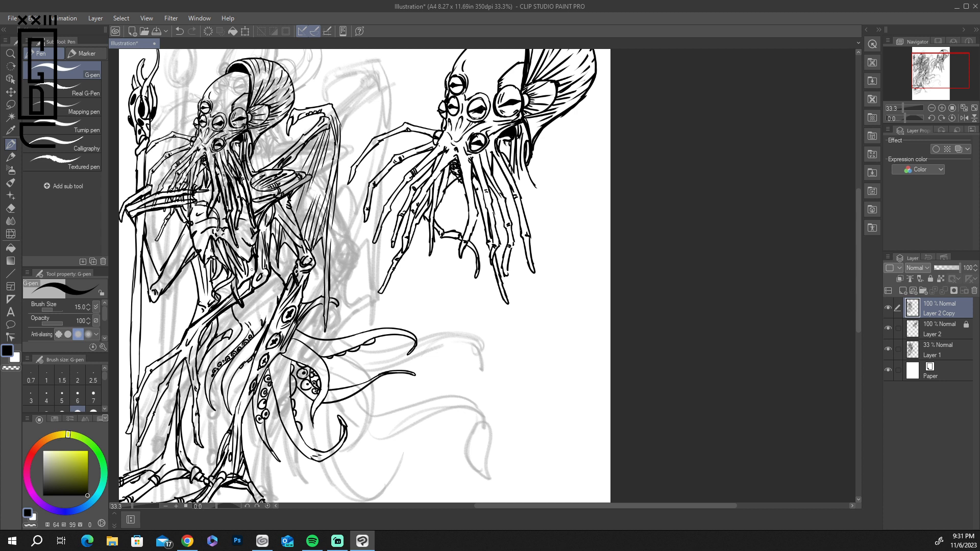
drag(261, 340, 243, 399)
drag(190, 359, 180, 389)
drag(207, 314, 199, 322)
Step: Hide the rough sketch on Layer 1 and ink the missing belly contour below the near forearm
scroll(225, 280, down, 3)
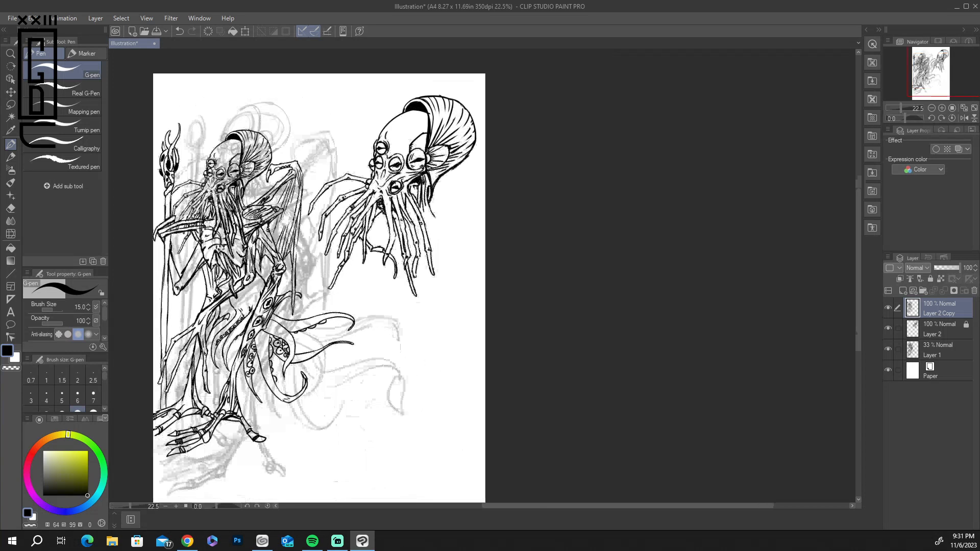
click(888, 349)
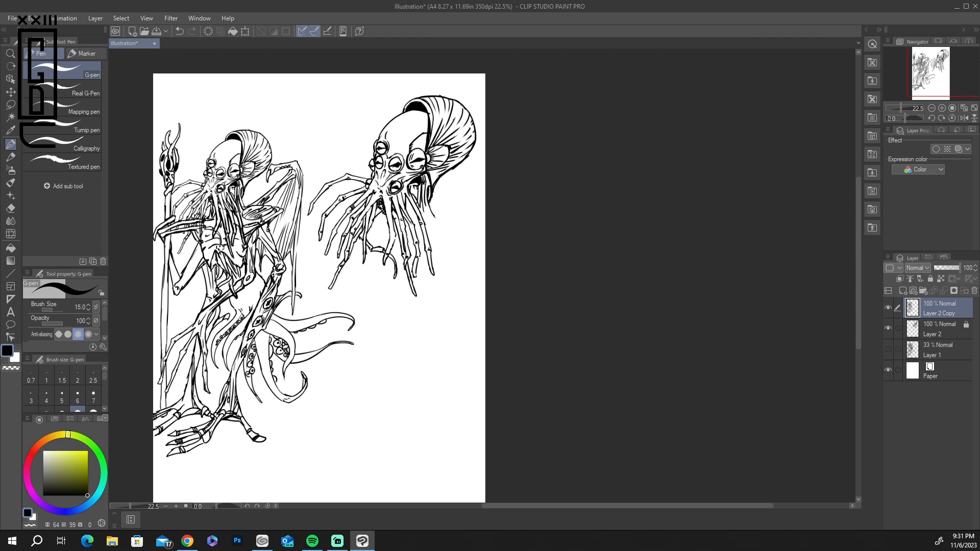
scroll(240, 337, up, 5)
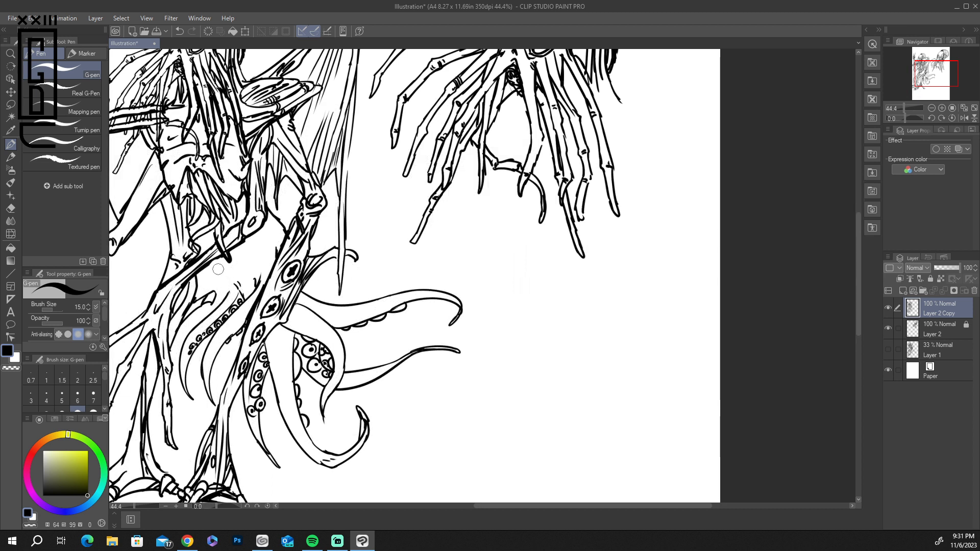
drag(208, 266, 225, 296)
drag(211, 232, 216, 275)
drag(284, 235, 280, 245)
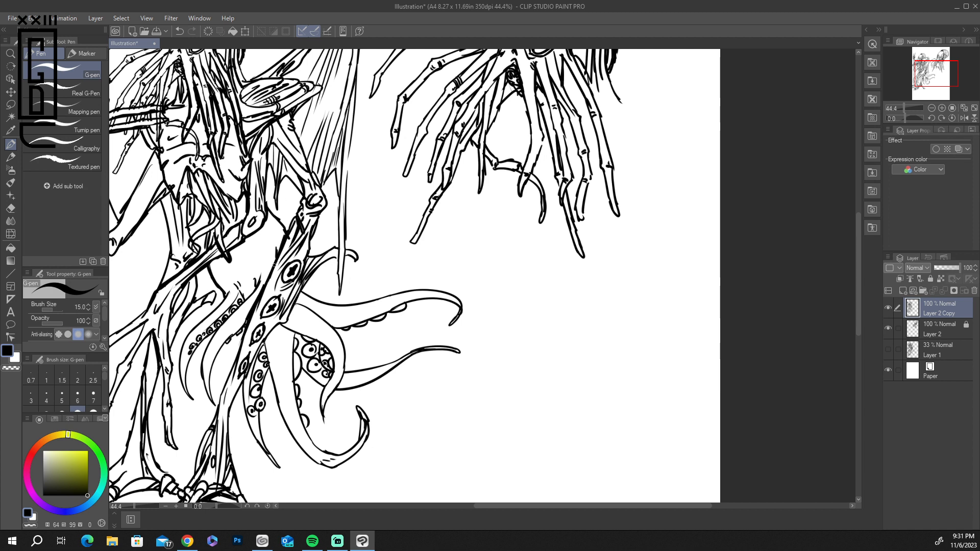
Step: Add shading lines across the abdomen and waist, and complete the rear tentacles' base and tip lines
drag(266, 199, 288, 231)
drag(309, 279, 323, 301)
drag(321, 401, 325, 427)
mouse_move(268, 218)
mouse_down()
mouse_move(266, 259)
mouse_move(251, 247)
mouse_move(265, 235)
mouse_move(267, 277)
mouse_move(218, 303)
mouse_up()
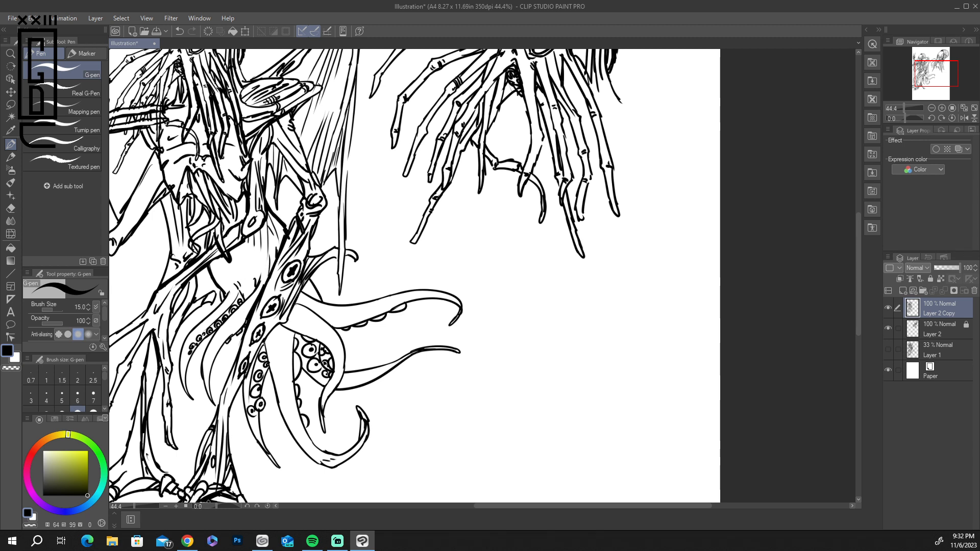
mouse_move(170, 194)
mouse_down()
mouse_move(180, 208)
mouse_move(188, 197)
mouse_move(176, 207)
mouse_move(188, 198)
mouse_move(168, 195)
mouse_up()
drag(154, 154, 171, 193)
key(ctrl+z)
key(ctrl+z)
key(ctrl+z)
Step: Thicken the chest's outer contour along the ribs on the far flank
mouse_move(172, 196)
mouse_down()
mouse_move(180, 207)
mouse_move(189, 197)
mouse_up()
drag(157, 153, 165, 185)
mouse_move(158, 122)
mouse_down()
mouse_move(160, 147)
mouse_move(161, 123)
mouse_up()
Step: Add ink lines at the shoulder behind the face tentacles and along the near upper arm
drag(393, 205, 453, 388)
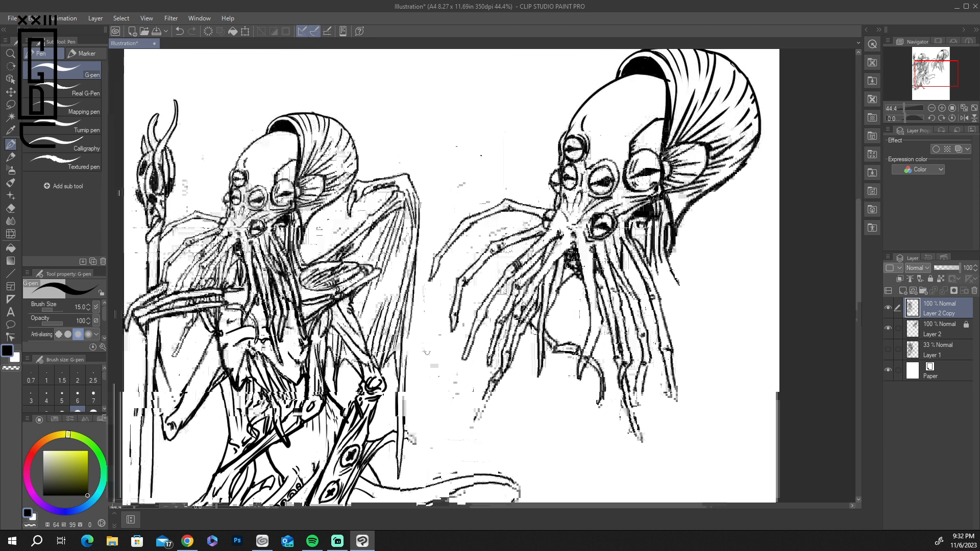
drag(304, 265, 349, 256)
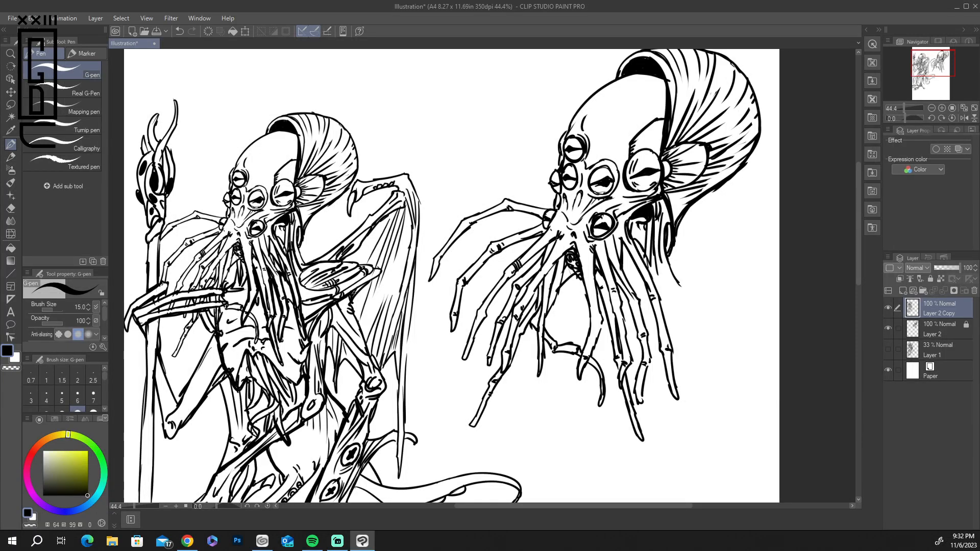
drag(341, 340, 358, 358)
drag(330, 329, 322, 356)
drag(332, 309, 328, 324)
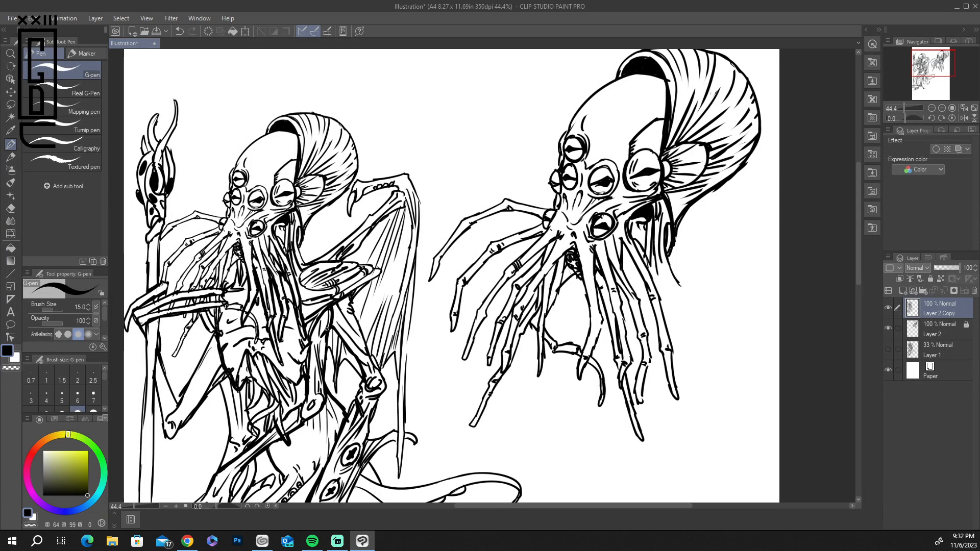
Step: Add short shading strokes beside the far upper arm and on the far lower leg
scroll(587, 399, down, 2)
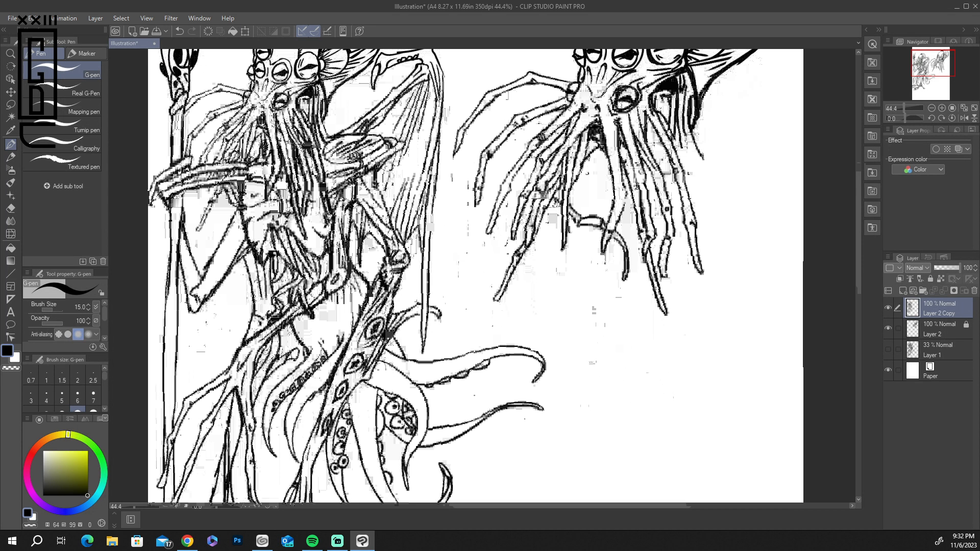
mouse_move(234, 190)
mouse_down()
mouse_move(225, 219)
mouse_move(234, 211)
mouse_up()
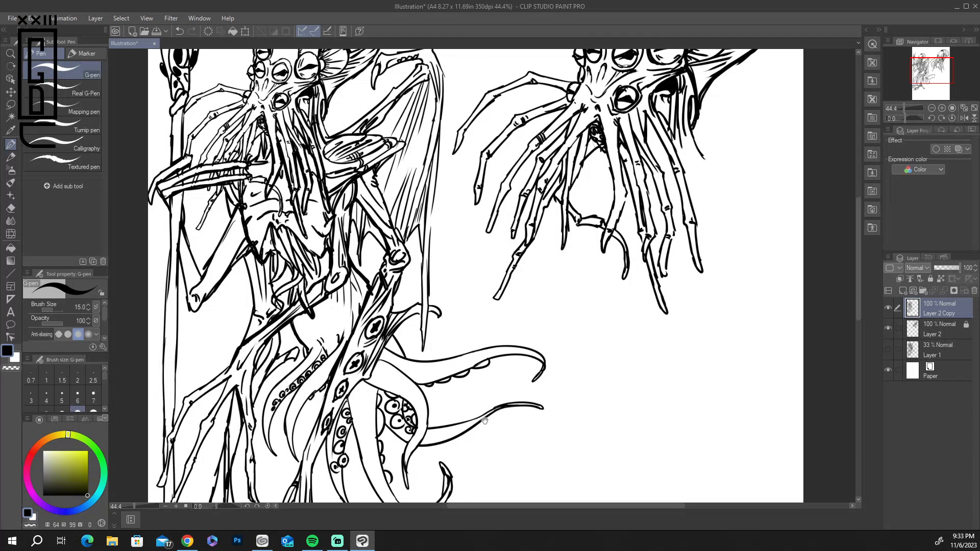
scroll(332, 420, down, 4)
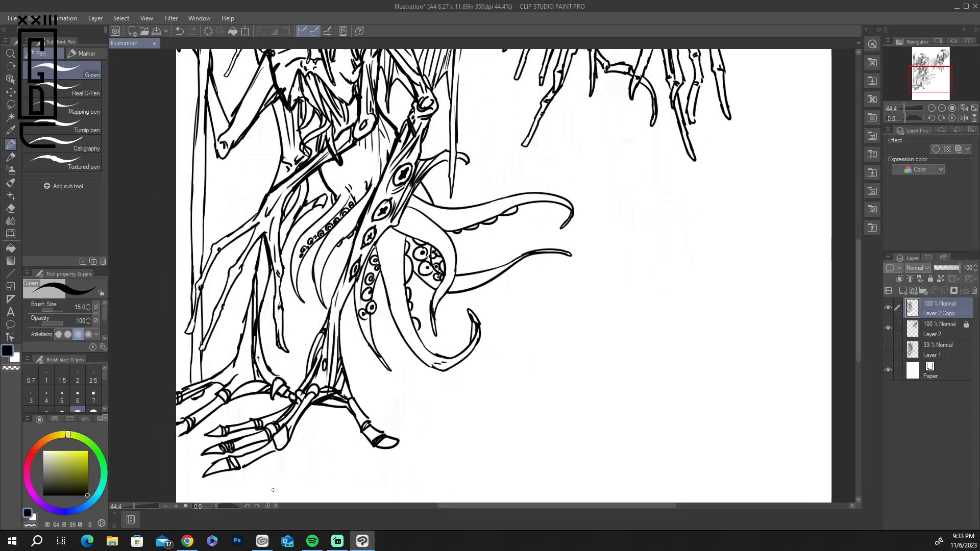
drag(254, 271, 254, 289)
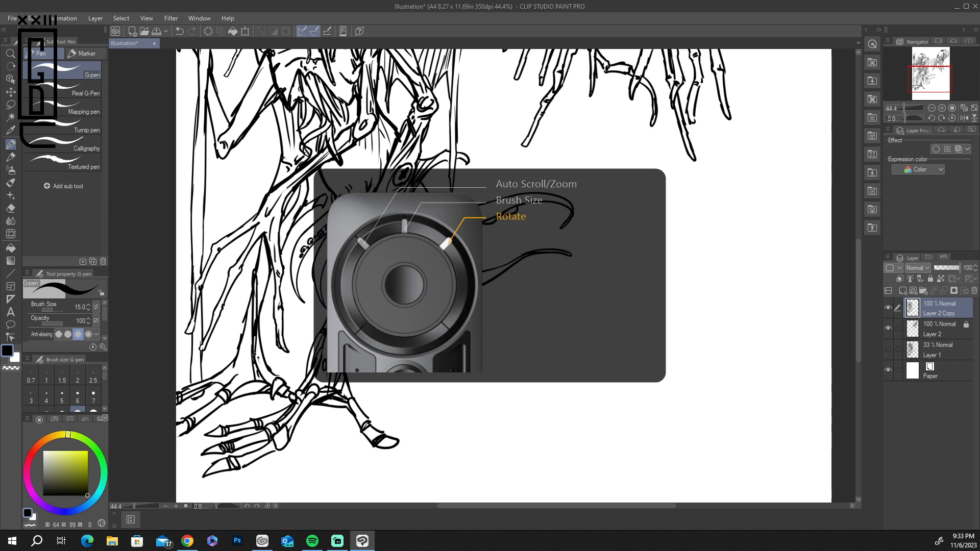
Step: Move the full-body figure layer down and to the right so its feet and staff sit inside the page
scroll(255, 354, down, 3)
scroll(255, 354, down, 3)
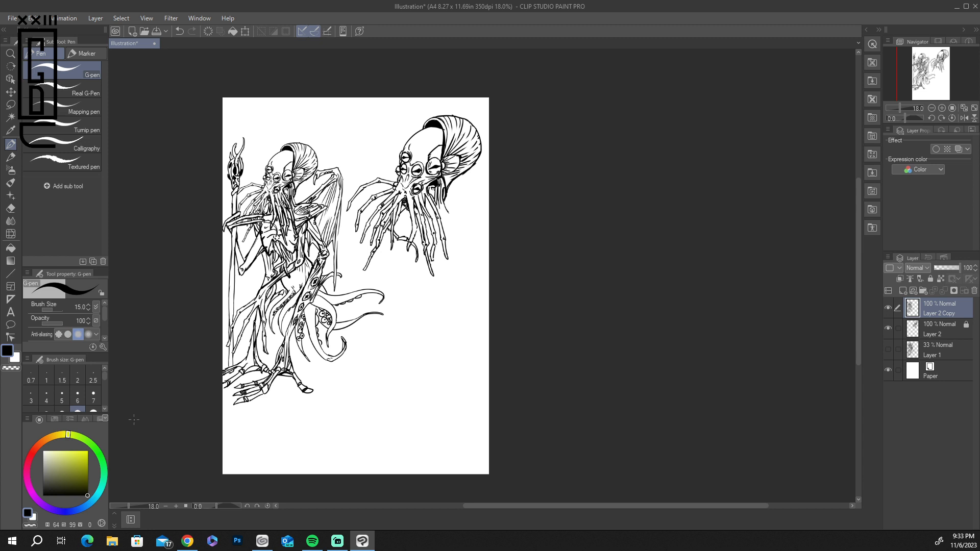
click(11, 92)
mouse_move(295, 254)
mouse_down()
mouse_move(313, 307)
mouse_move(295, 317)
mouse_move(314, 316)
mouse_up()
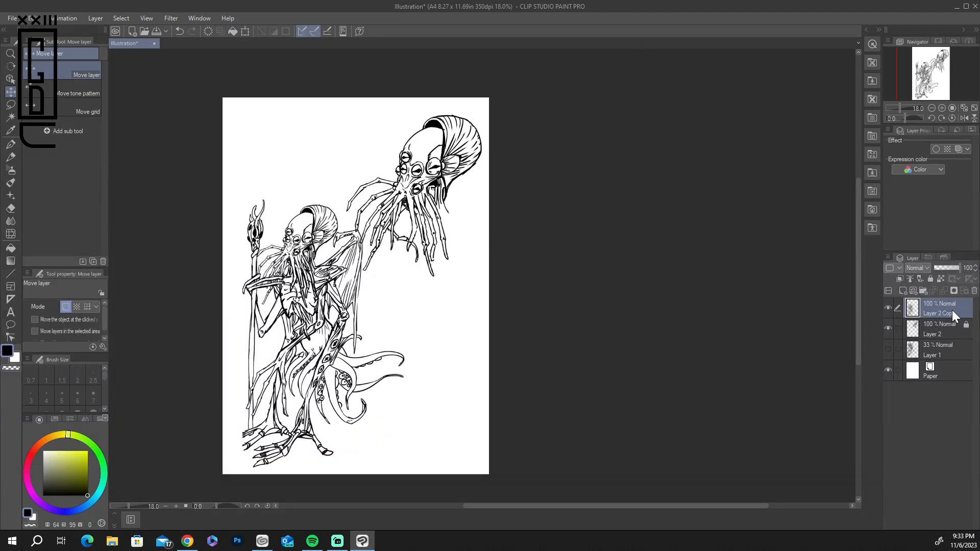
Step: Unlock Layer 2 and move the large head study up toward the page's upper-right corner
click(943, 329)
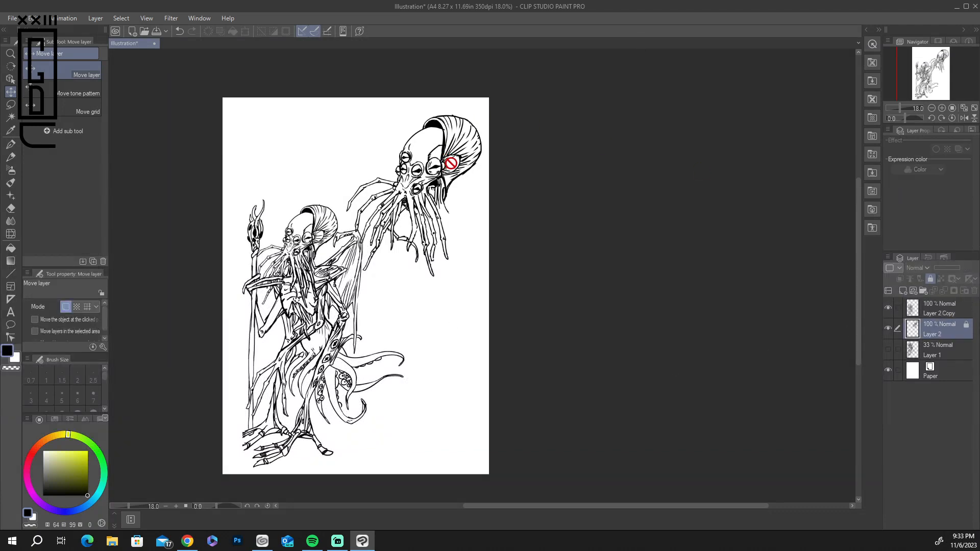
click(929, 278)
drag(460, 179, 461, 164)
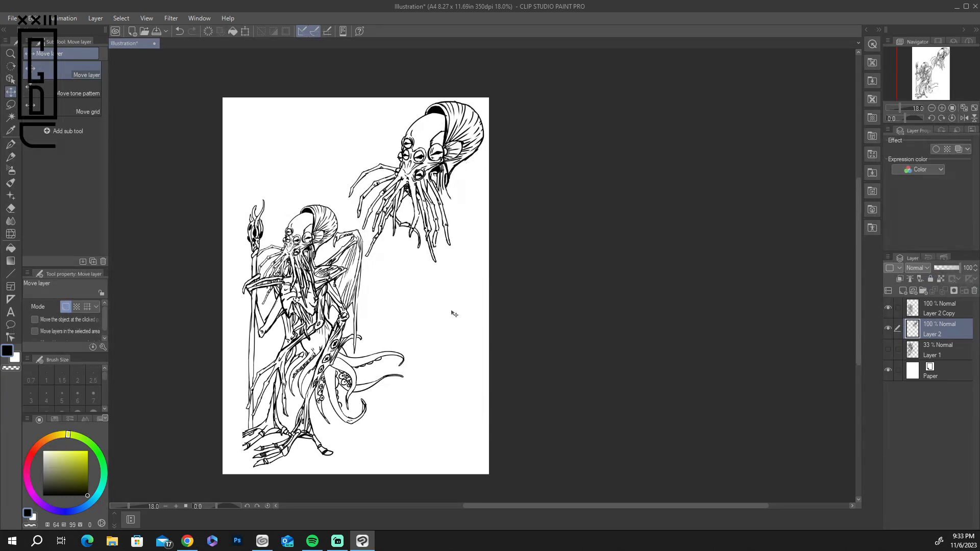
drag(344, 312, 346, 312)
drag(462, 329, 464, 329)
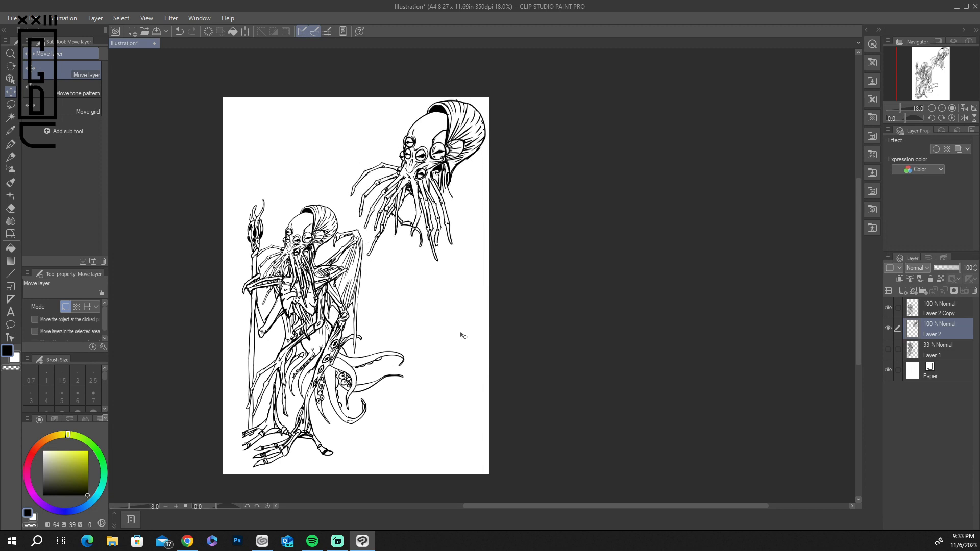
Step: Save the illustration as cthulian-1 in CLIP STUDIO FORMAT in the concepts-new folder inside Clients-Illustrations
key(ctrl+s)
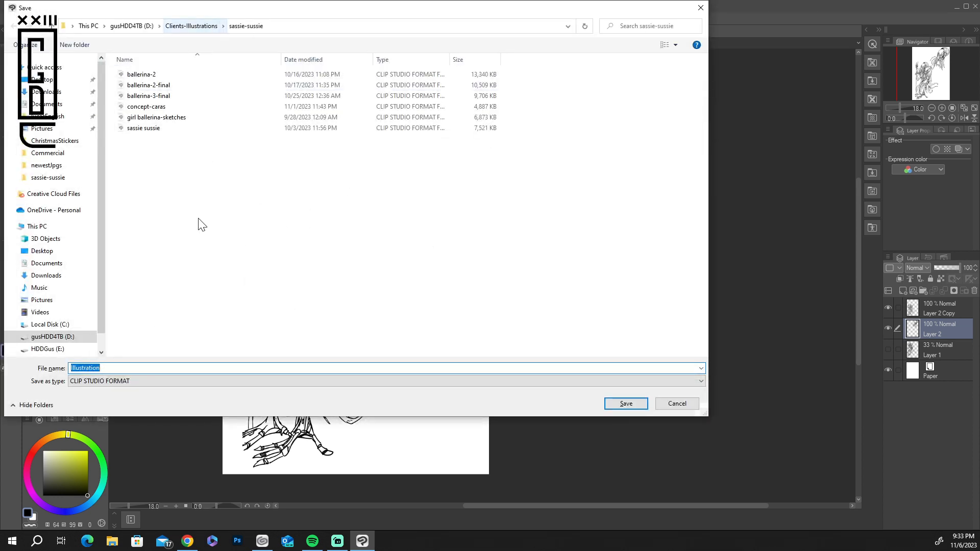
click(202, 25)
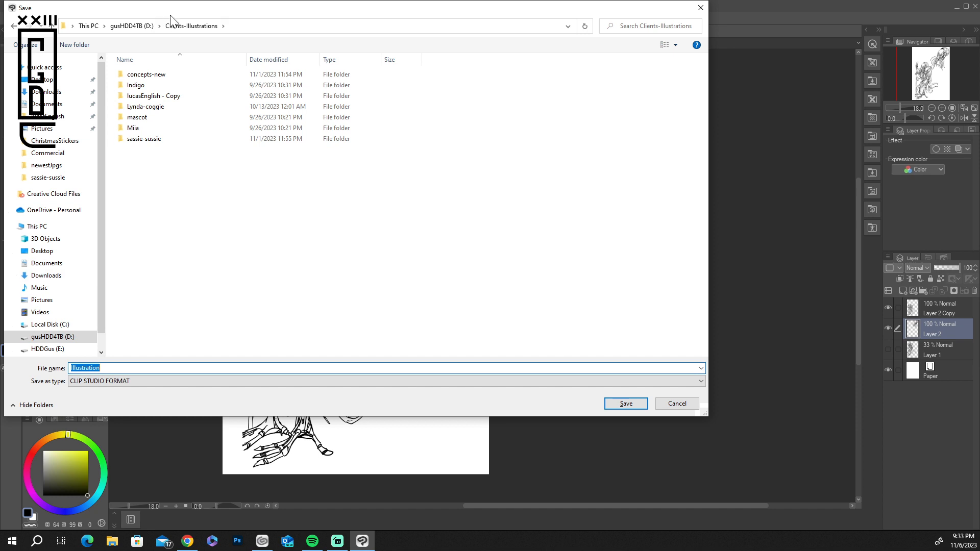
double_click(170, 74)
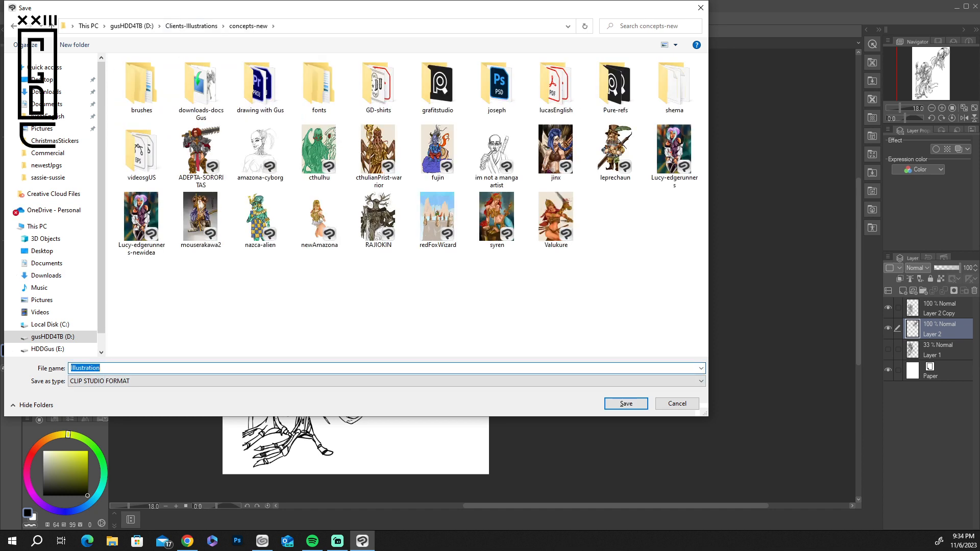
text(cathulian)
key(BackSpace)
key(BackSpace)
key(BackSpace)
key(BackSpace)
key(BackSpace)
key(BackSpace)
key(BackSpace)
text(thulian)
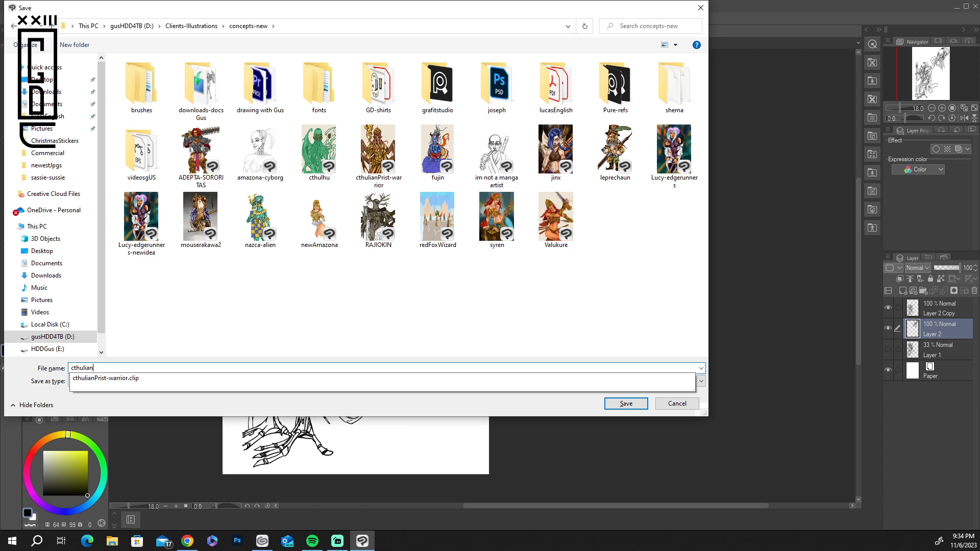
text(-1)
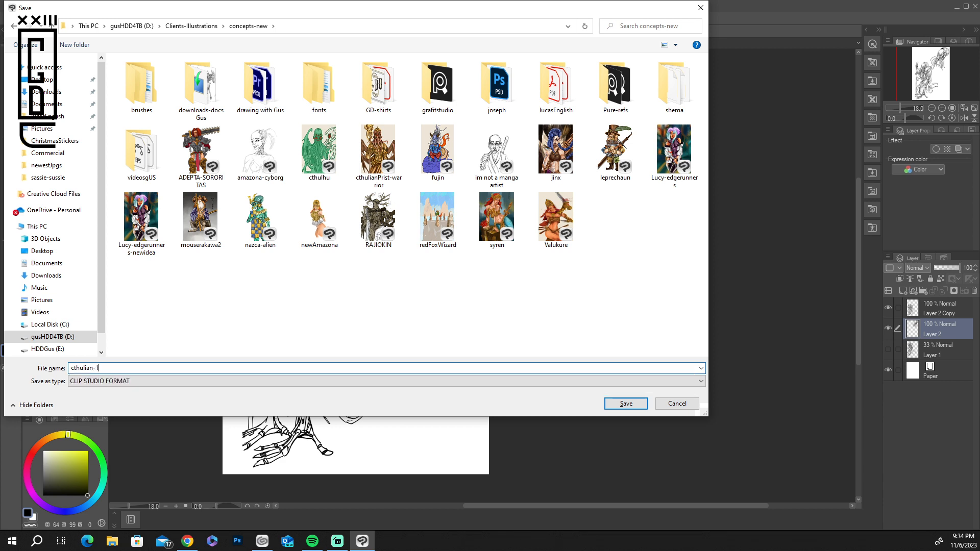
key(Return)
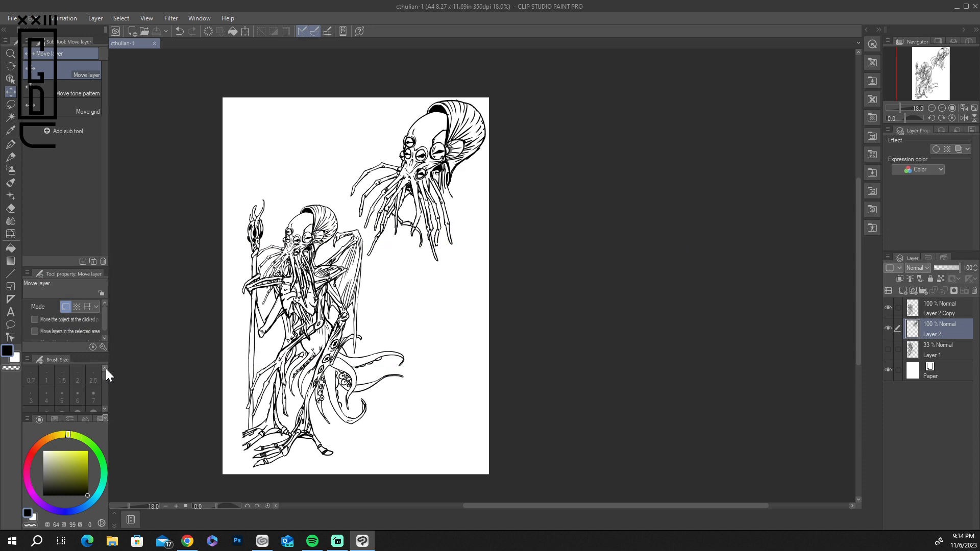
Step: Hide both inked layers, Layer 2 Copy and Layer 2, and show the rough sketch on Layer 1
click(888, 307)
click(888, 328)
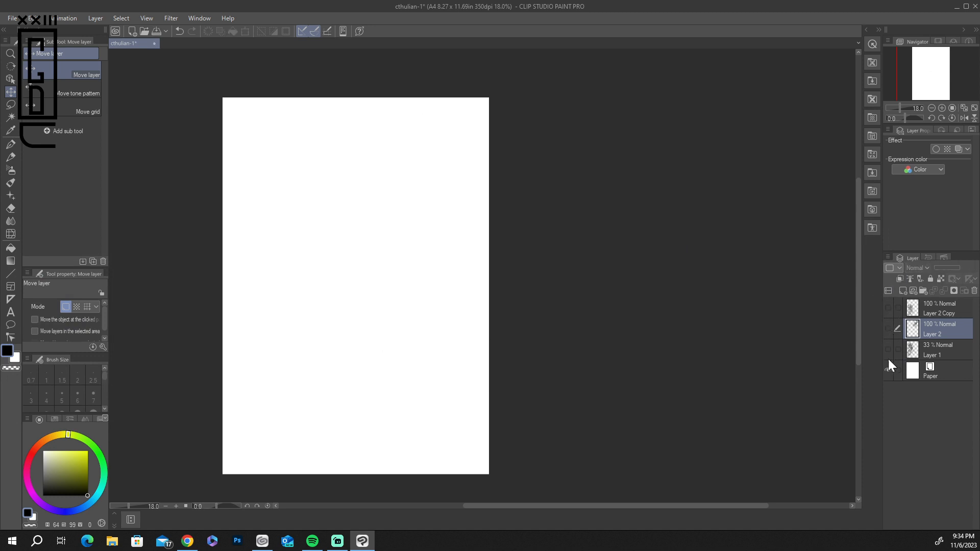
click(888, 349)
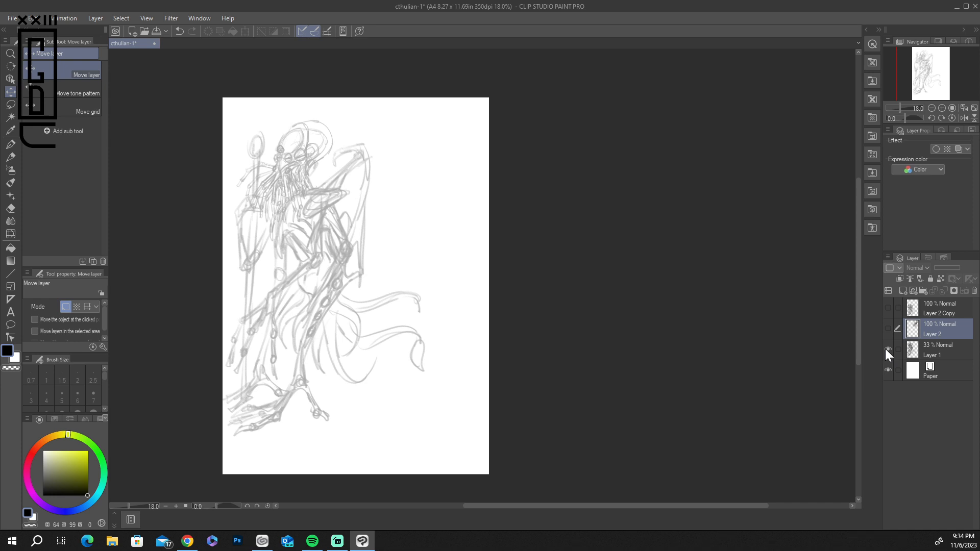
Step: Raise Layer 1's opacity to 100% and move the rough sketch right toward the middle of the page
click(947, 347)
drag(943, 267, 972, 269)
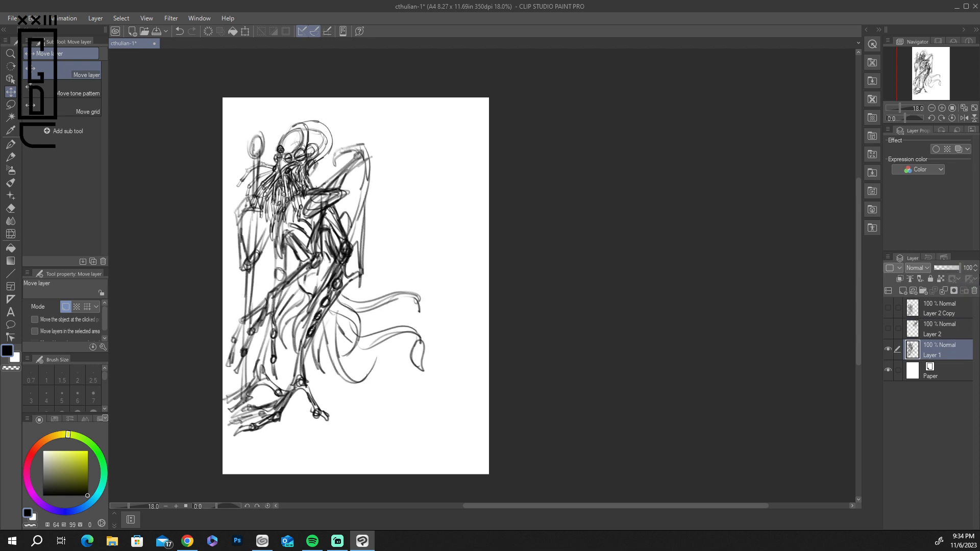
drag(328, 209, 370, 213)
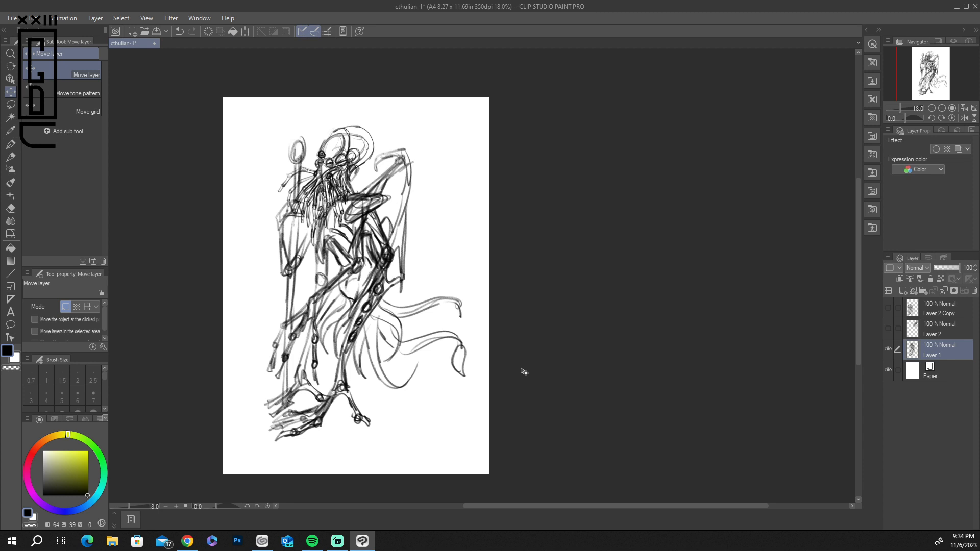
Step: Hide the rough sketch on Layer 1 and show the inked full-body figure and head study again
click(887, 349)
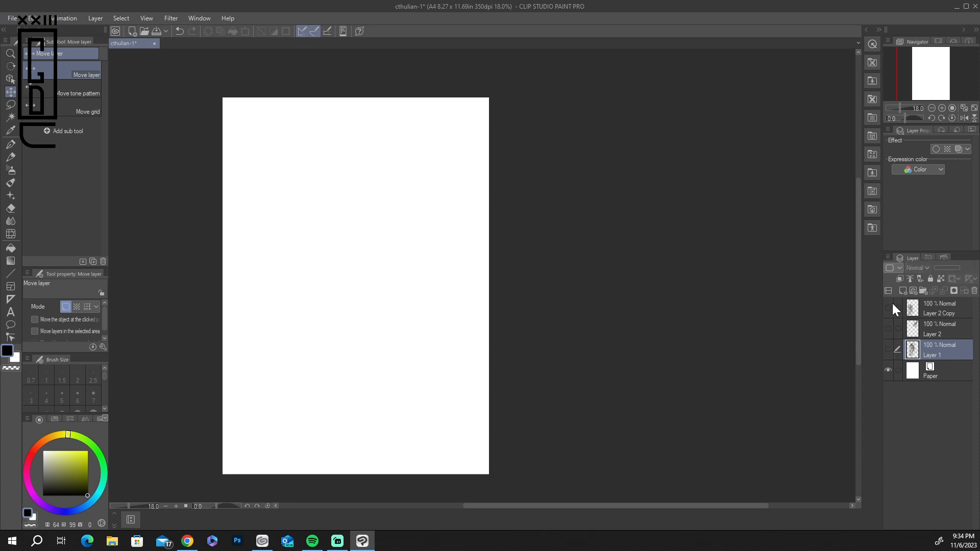
click(888, 309)
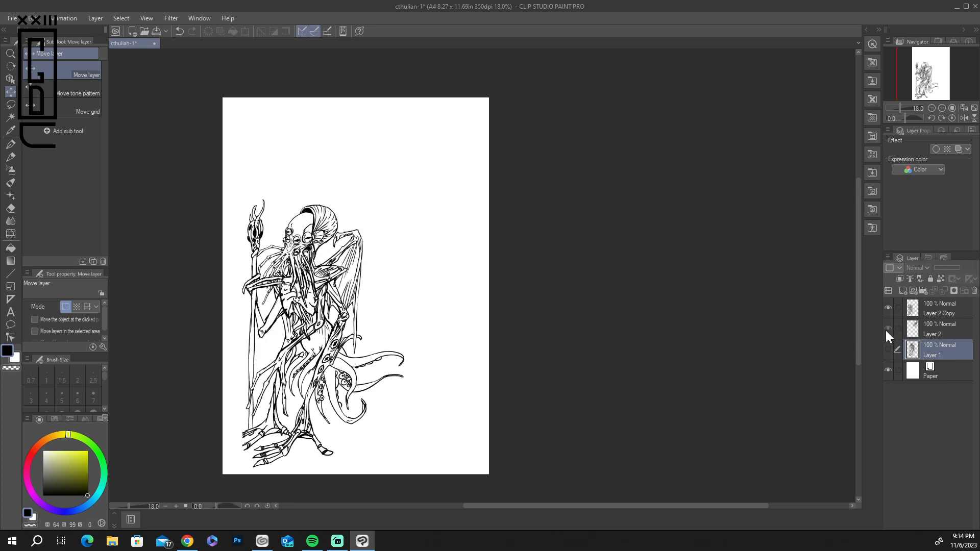
click(887, 330)
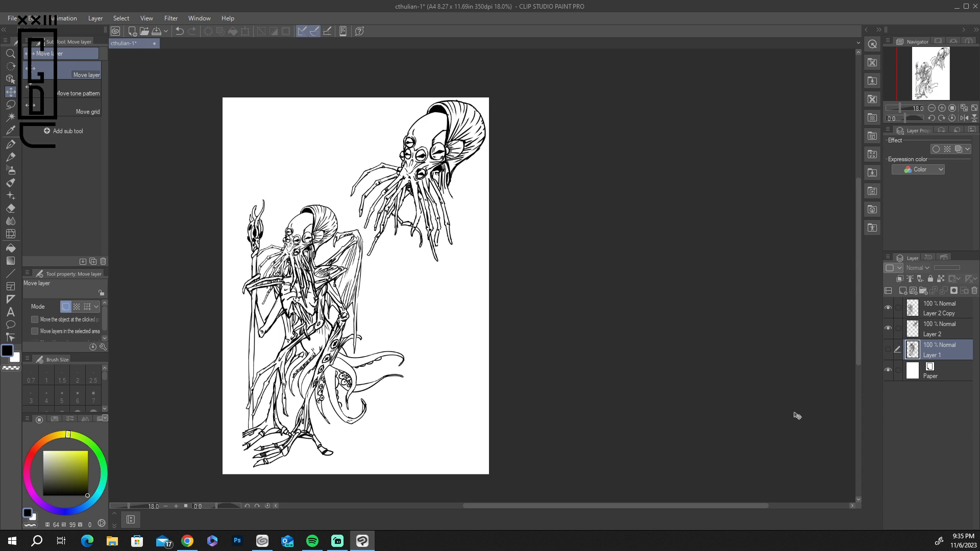
click(810, 546)
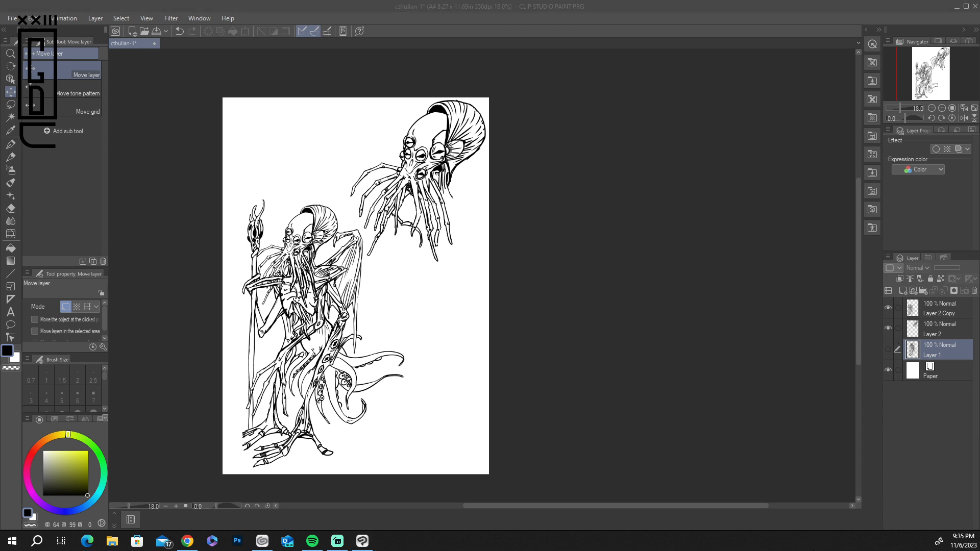